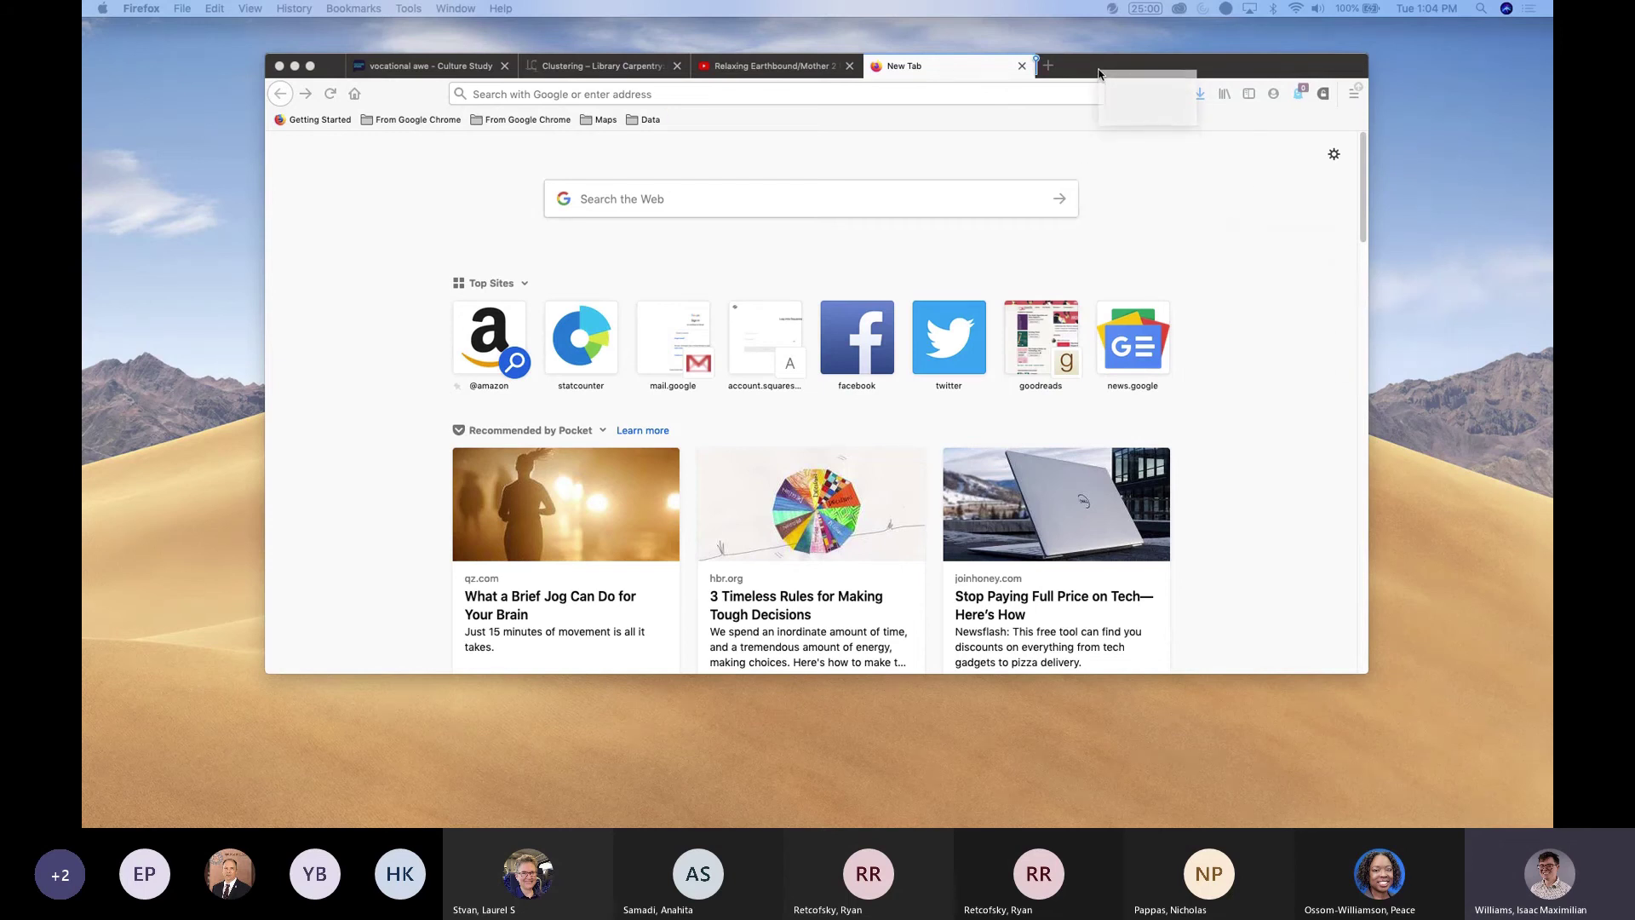
Load the file txonly-updated-complete-csv.csv from this computer as the data for a new project.
{"action": "left_click_drag", "start_coordinate": [1099, 74], "coordinate": [1099, 73]}
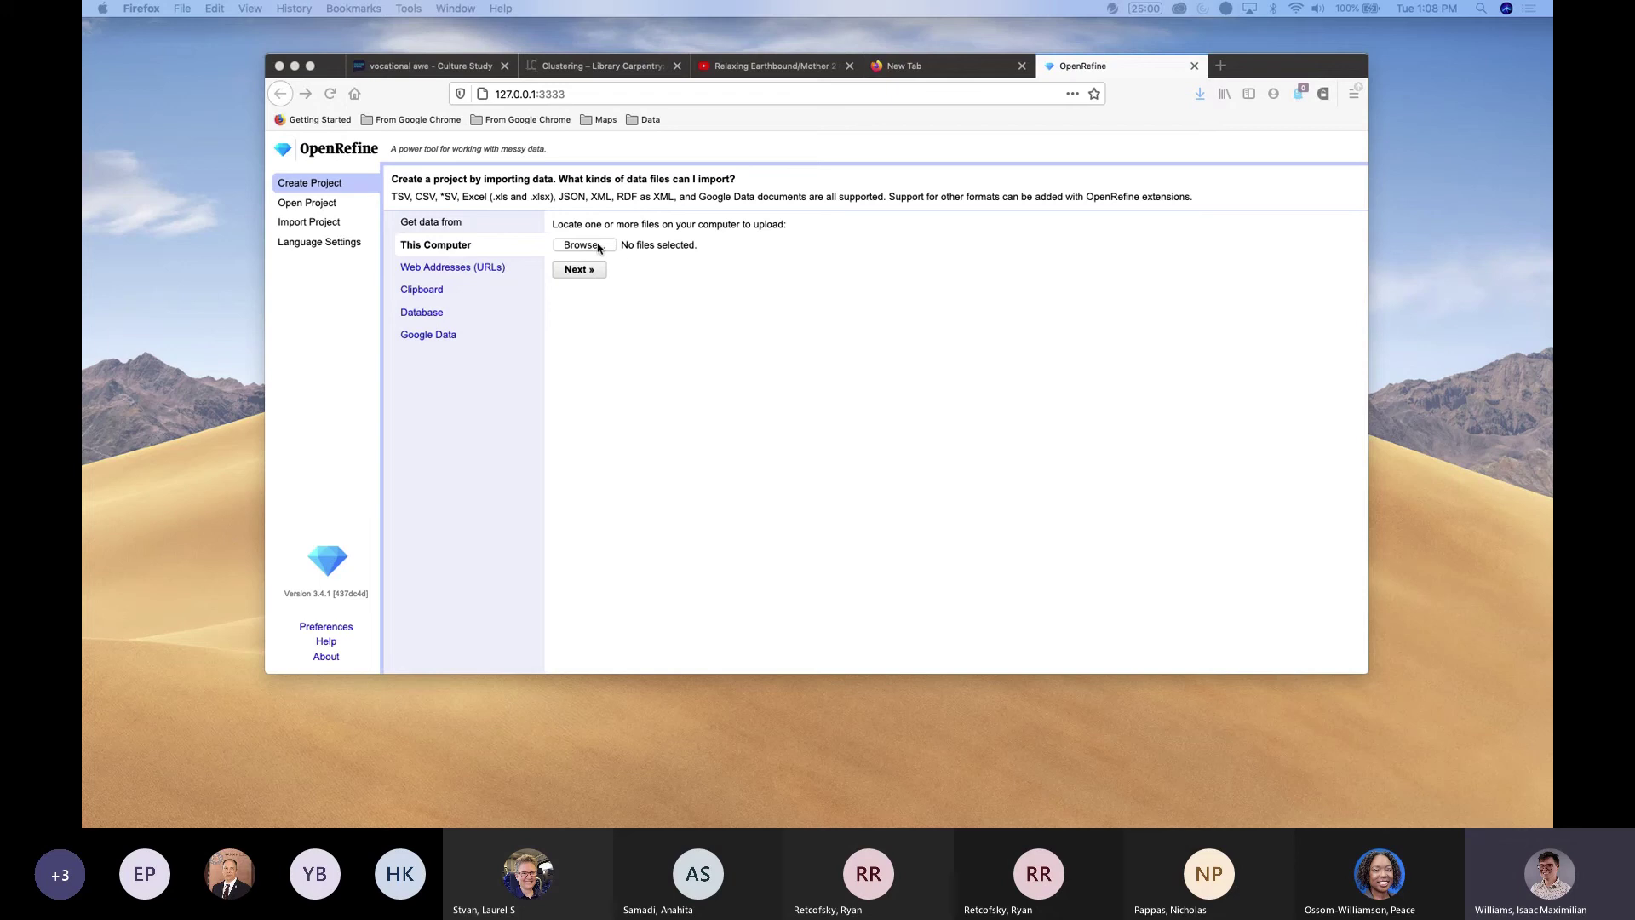
{"action": "left_click", "coordinate": [601, 247]}
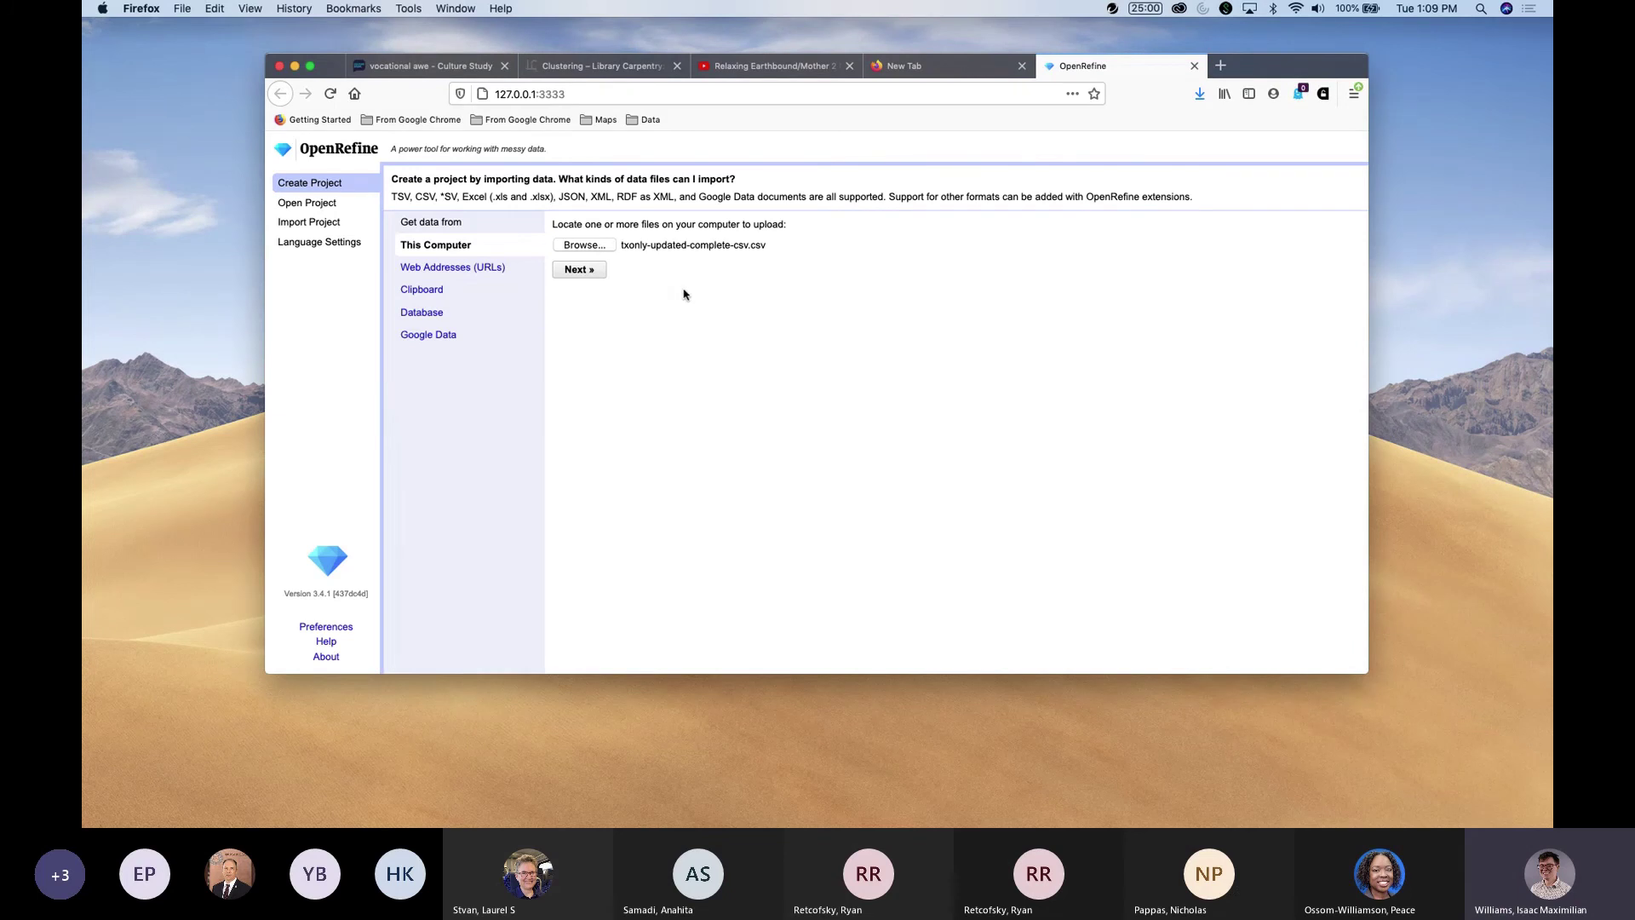
{"action": "left_click", "coordinate": [593, 272]}
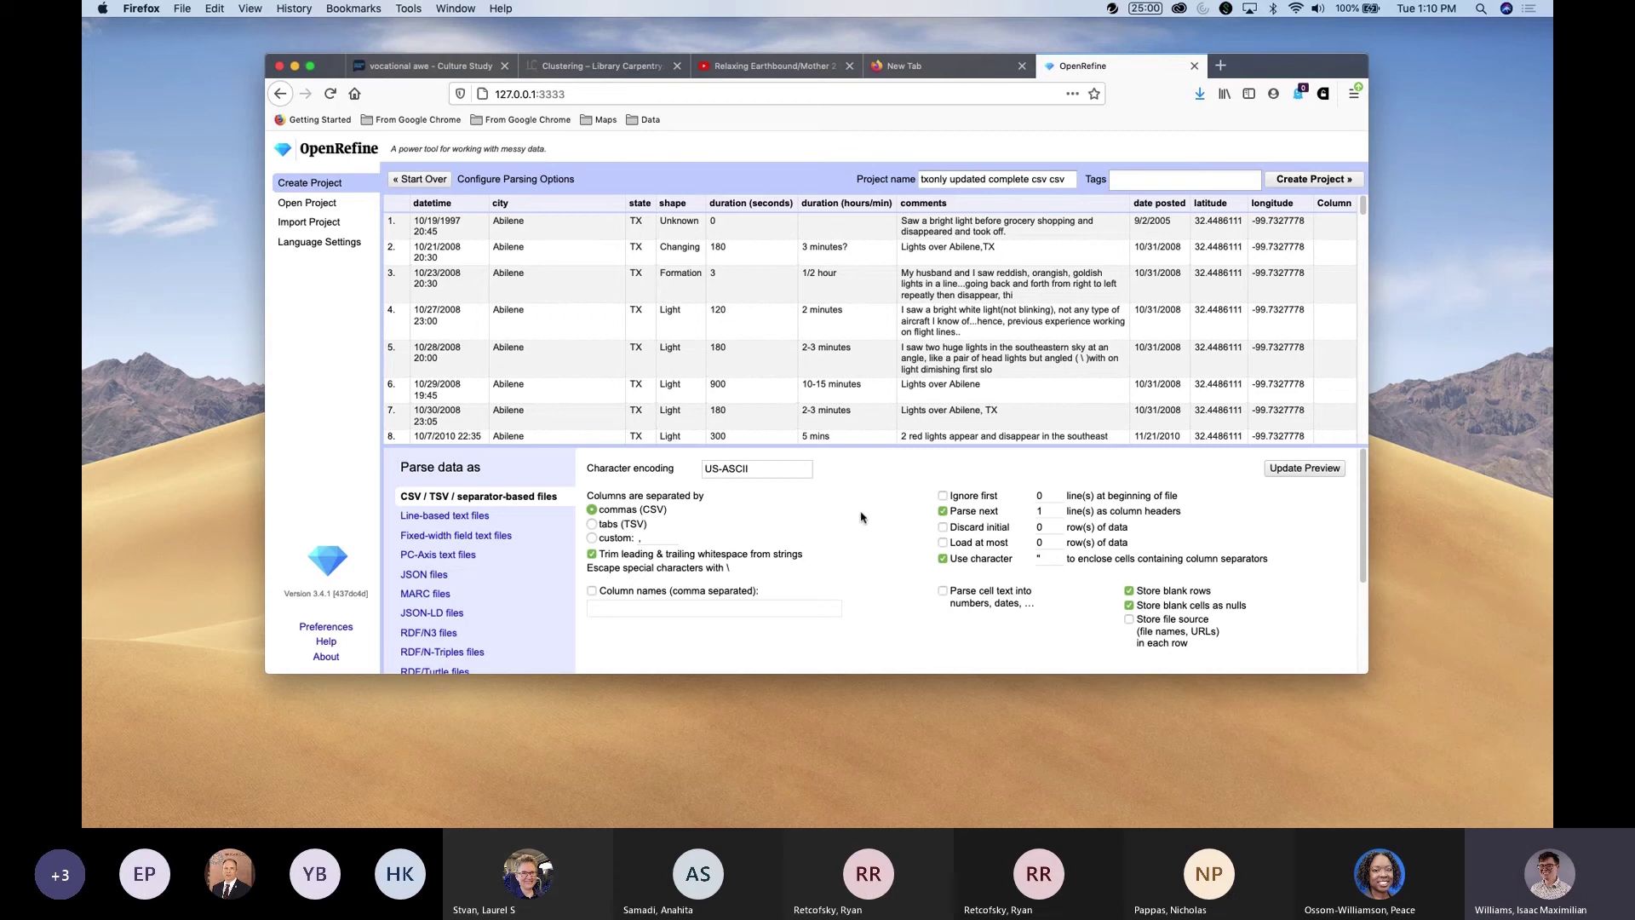
Set the character encoding of the imported data to UTF-8 in the parsing options.
{"action": "left_click_drag", "start_coordinate": [586, 468], "coordinate": [672, 468]}
{"action": "left_click", "coordinate": [761, 468]}
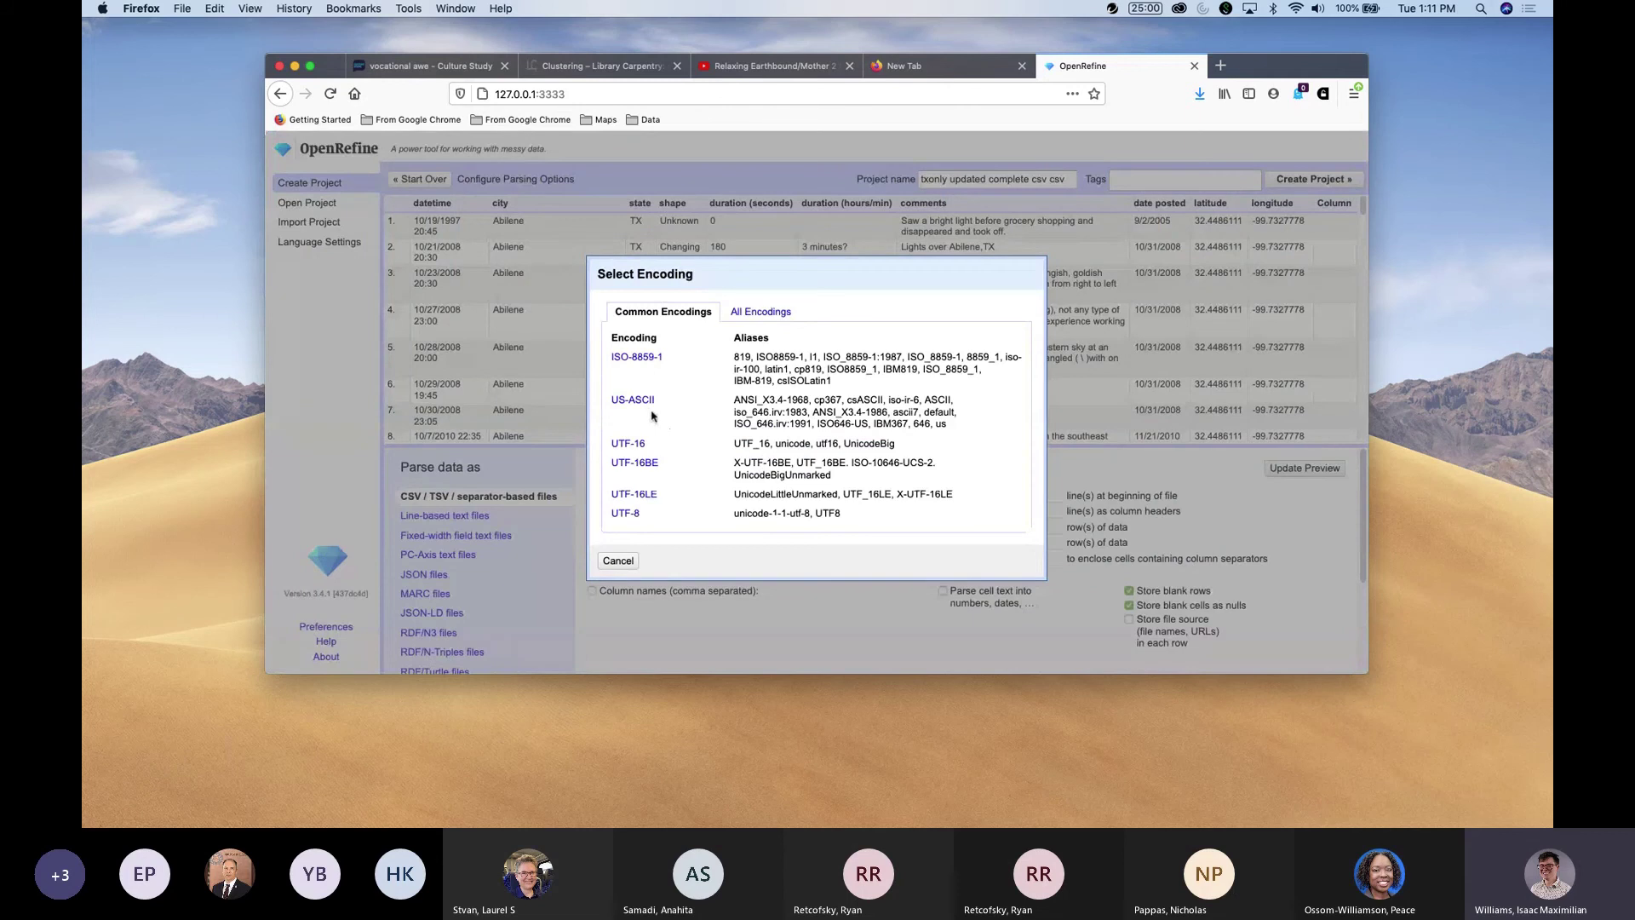
{"action": "left_click", "coordinate": [628, 561]}
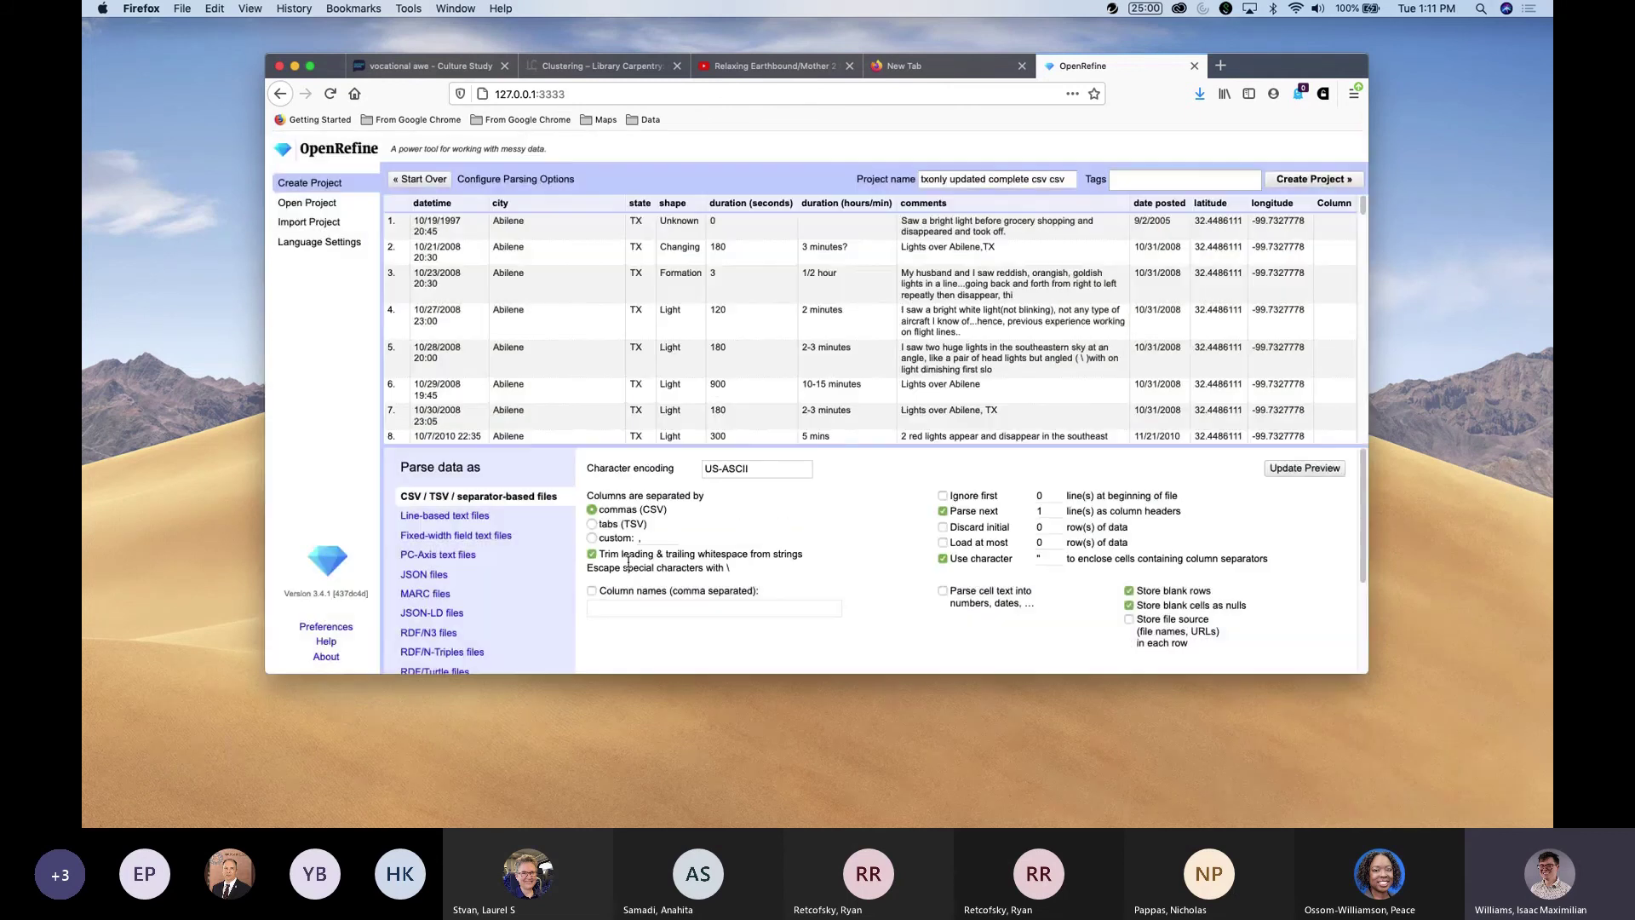
{"action": "left_click", "coordinate": [751, 470]}
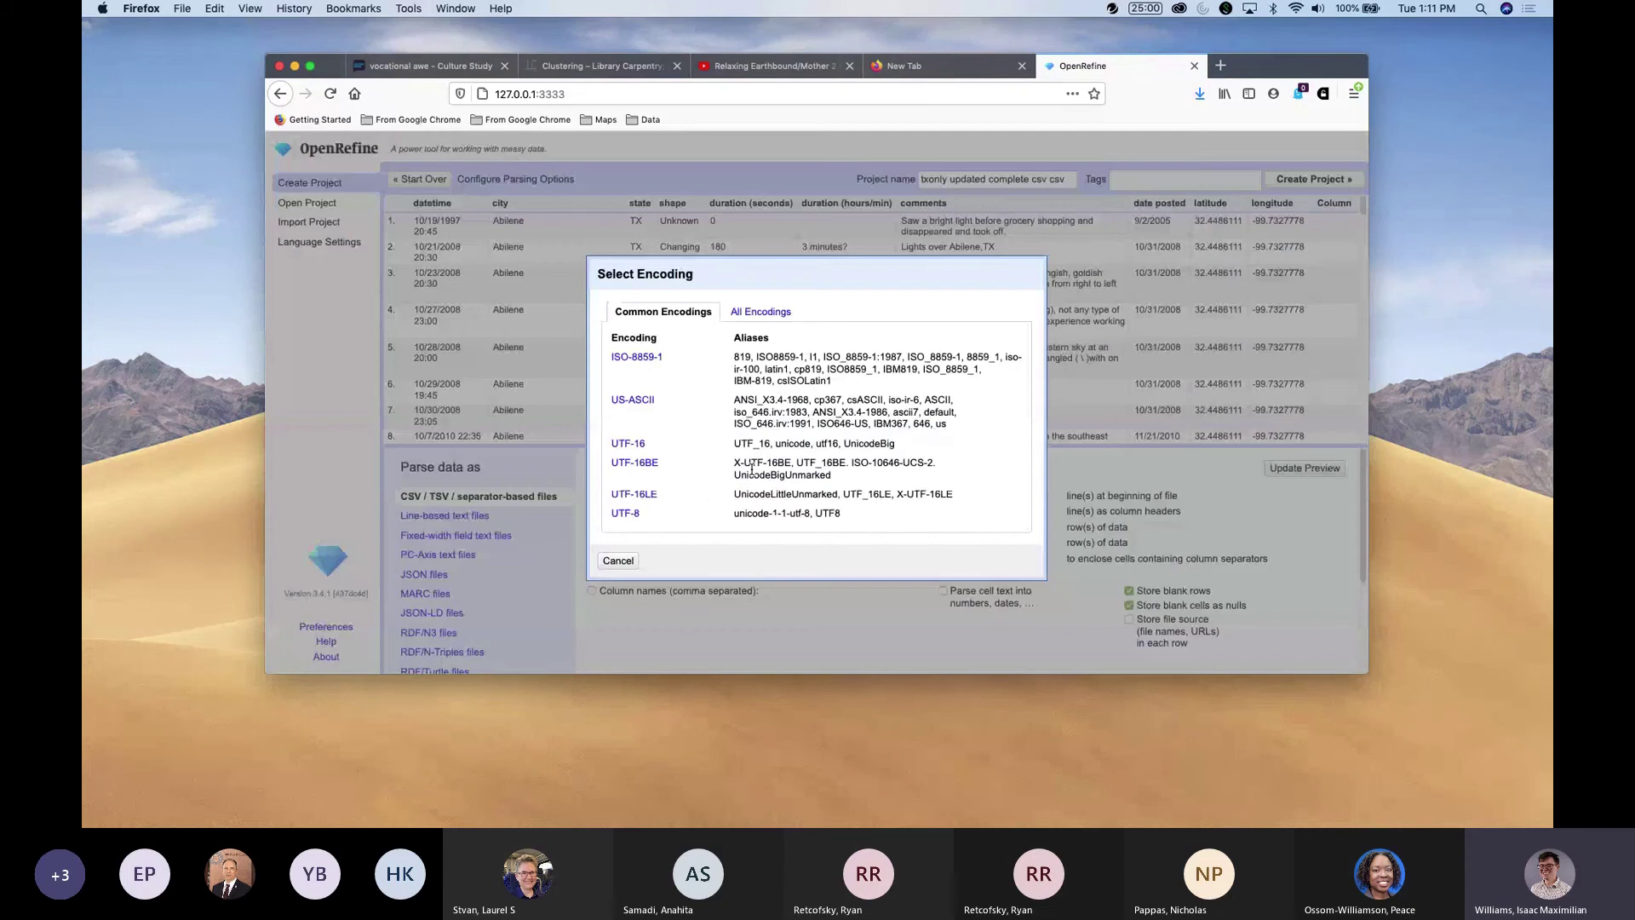
{"action": "left_click", "coordinate": [627, 515]}
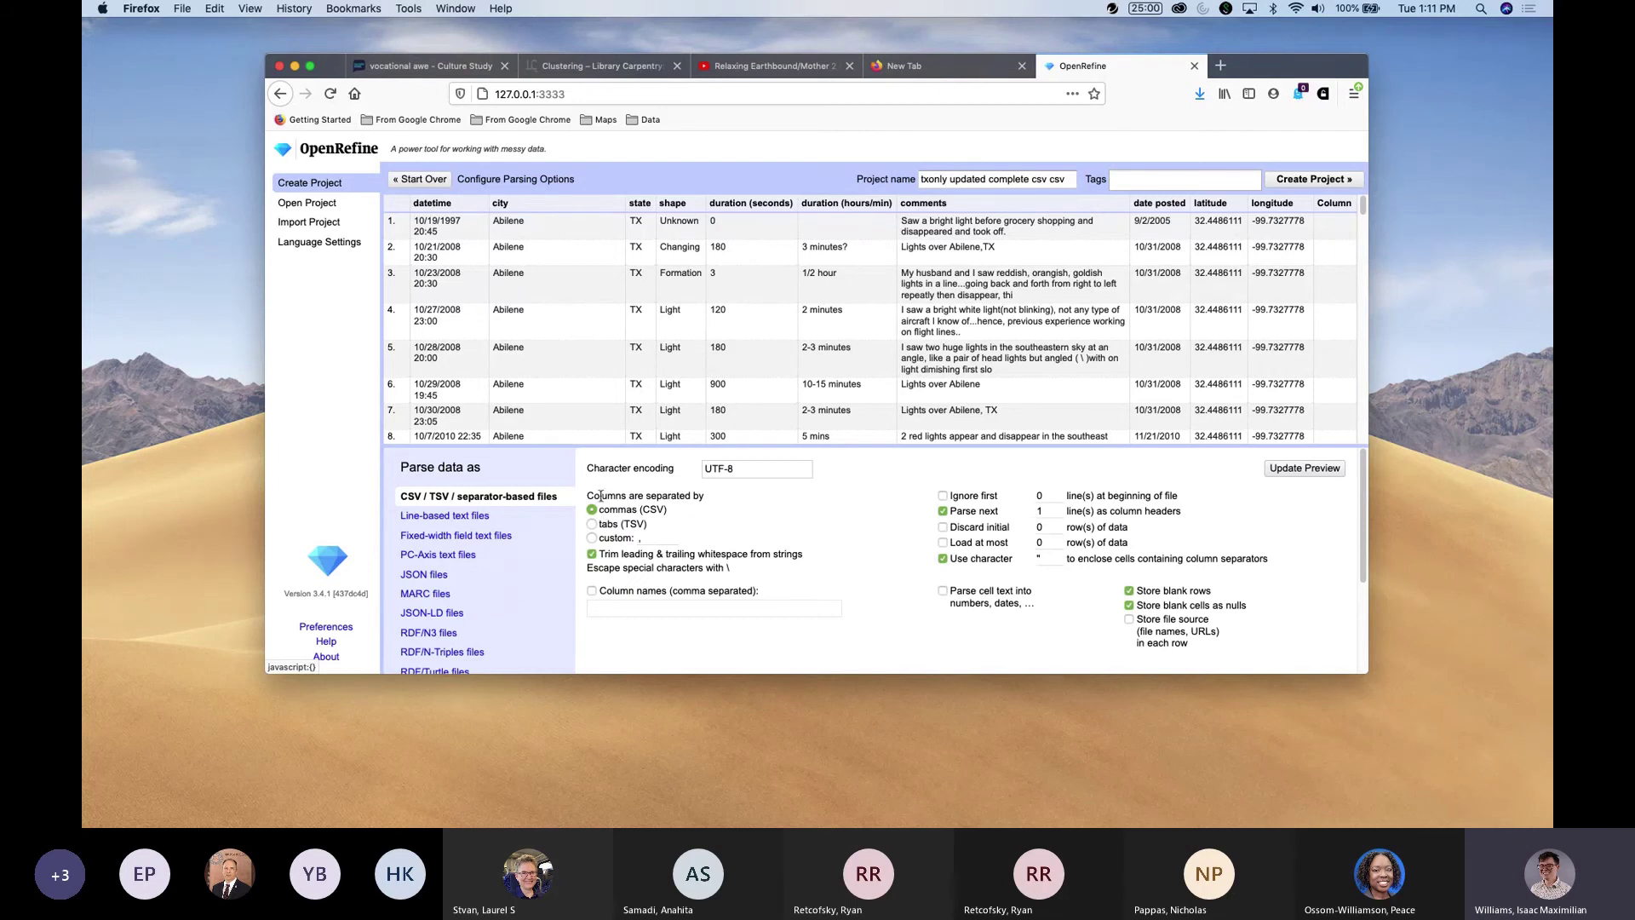
{"action": "left_click_drag", "start_coordinate": [584, 499], "coordinate": [721, 500]}
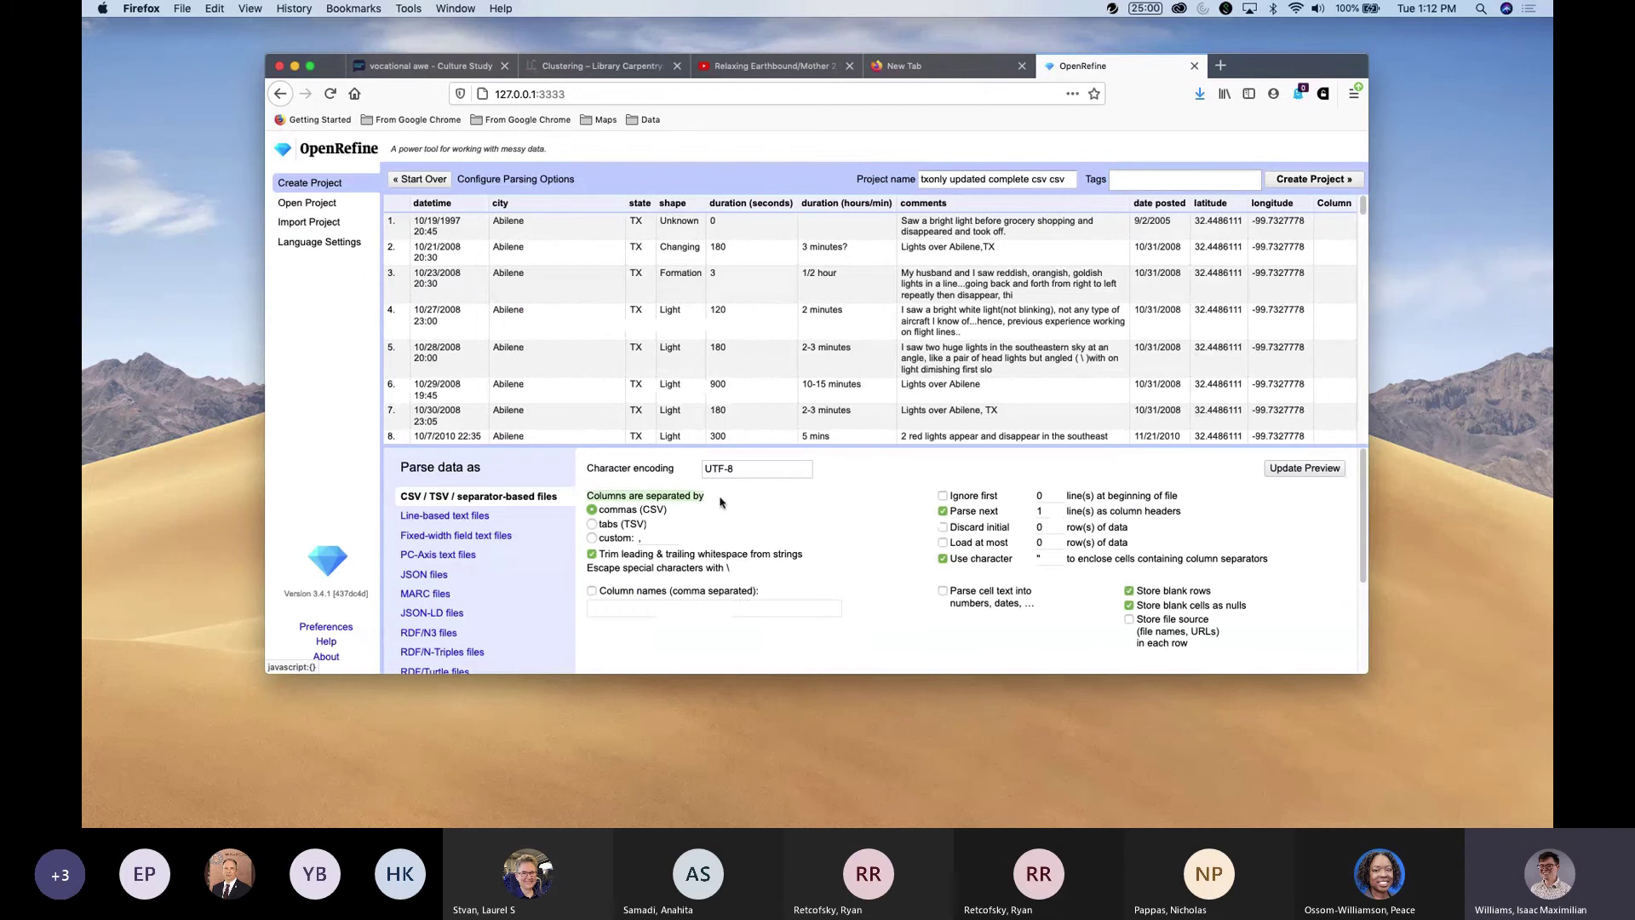
{"action": "left_click", "coordinate": [743, 519]}
Name the project "OpenRefine Tutorial" and create it without tags.
{"action": "left_click", "coordinate": [1071, 179]}
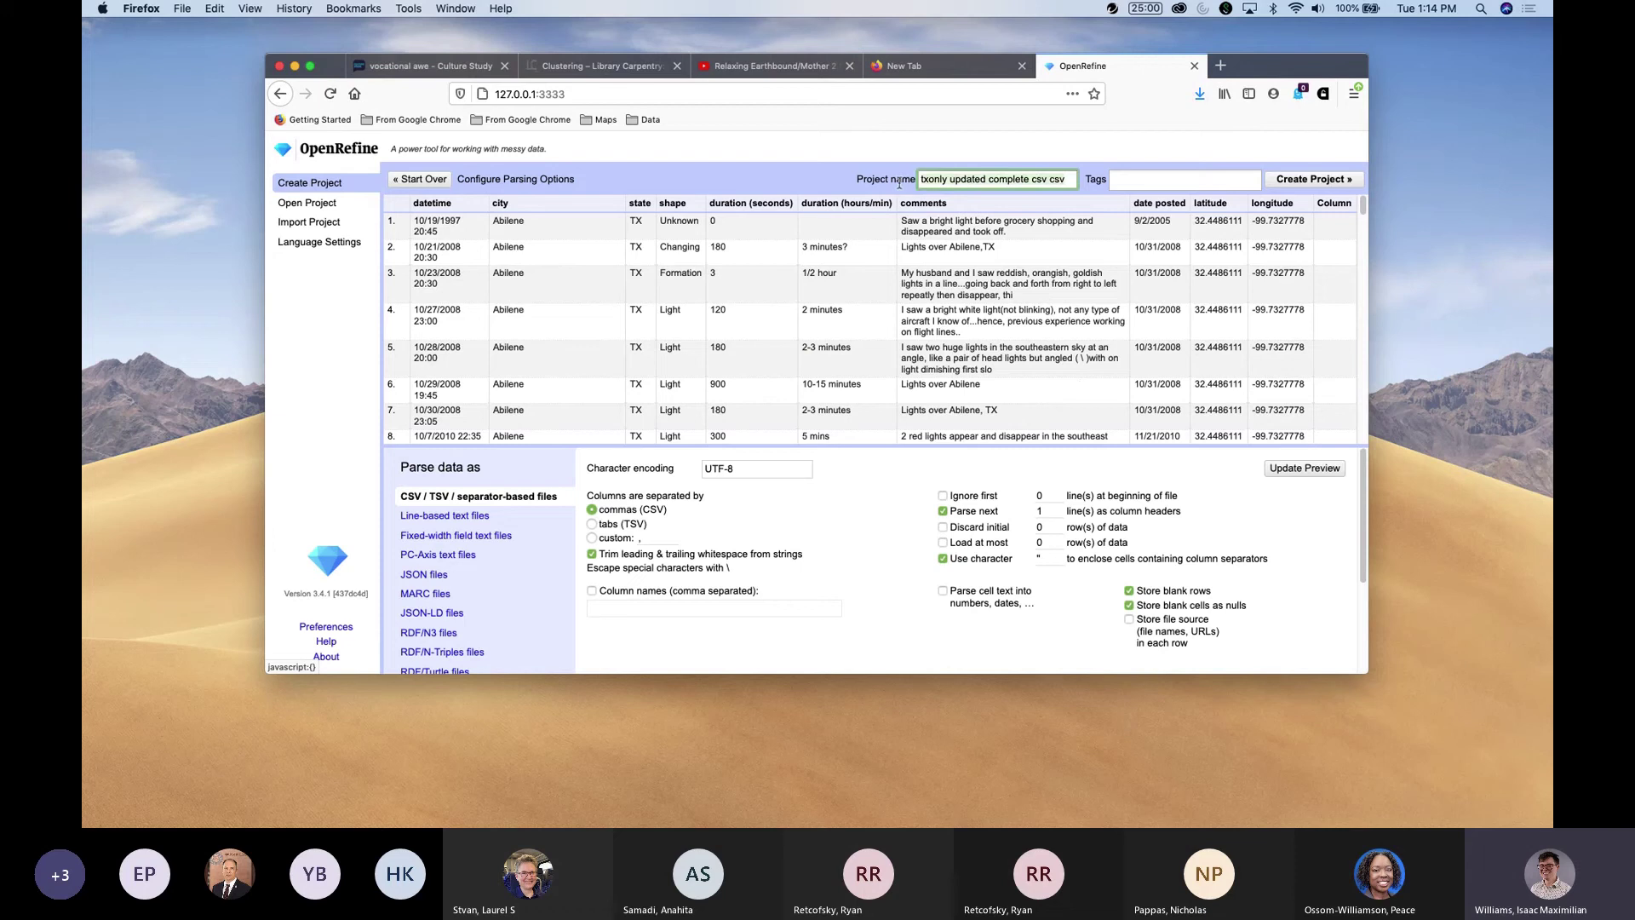
{"action": "key", "text": "super+a"}
{"action": "key", "text": "BackSpace"}
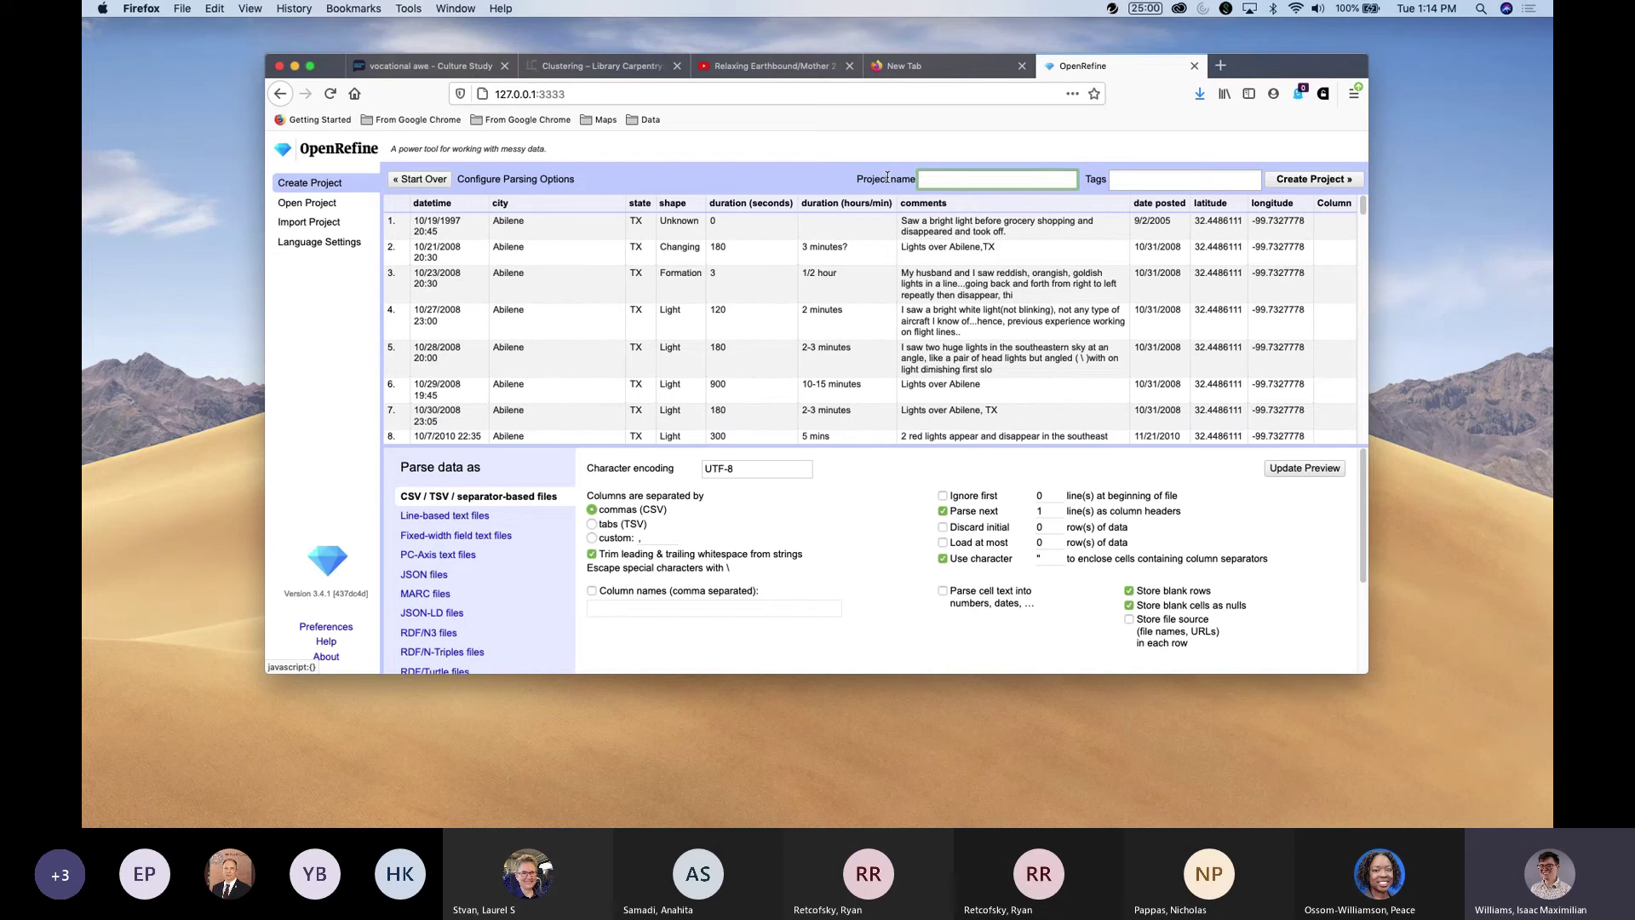
{"action": "type", "text": "OpenRefine Tutorial"}
{"action": "left_click", "coordinate": [1038, 151]}
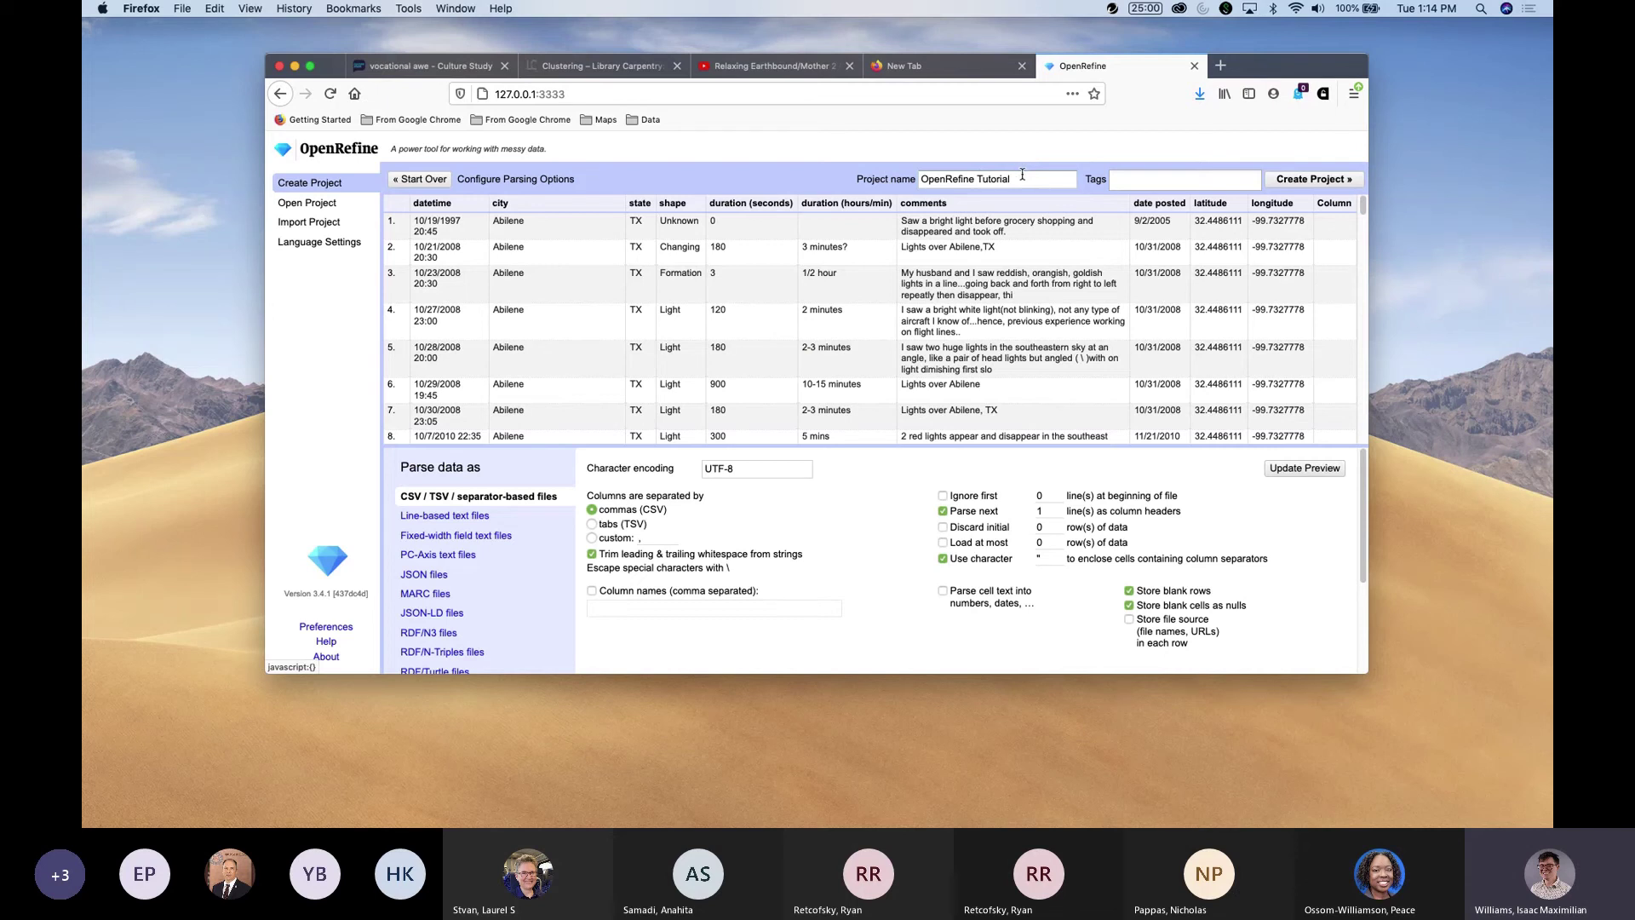
{"action": "left_click", "coordinate": [1212, 182]}
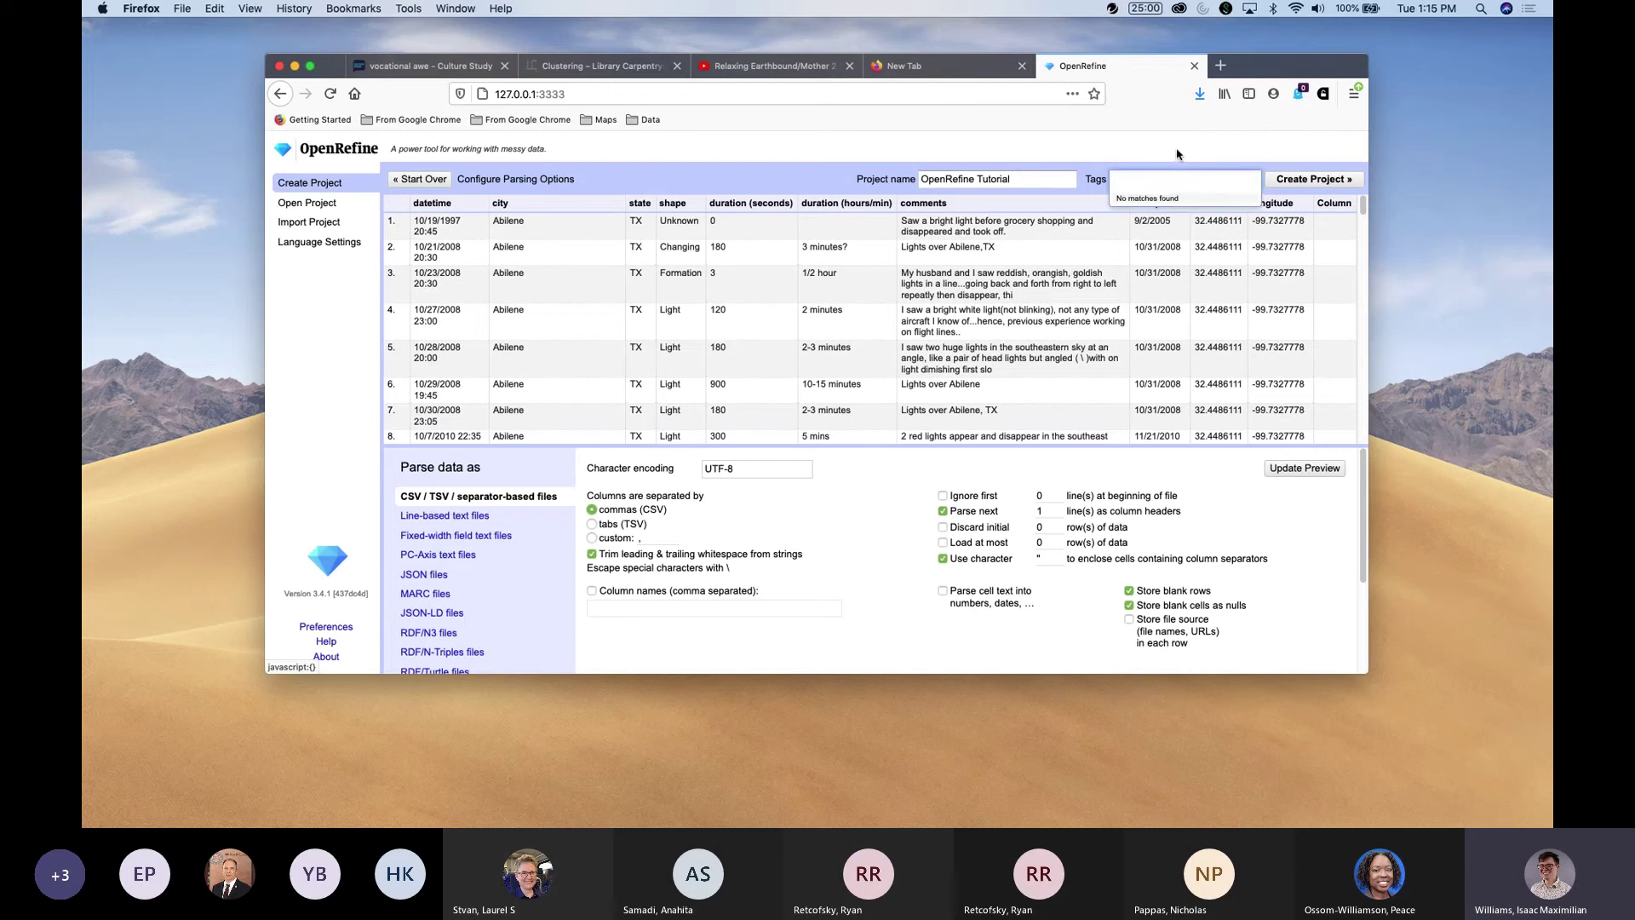
{"action": "key", "text": "Escape"}
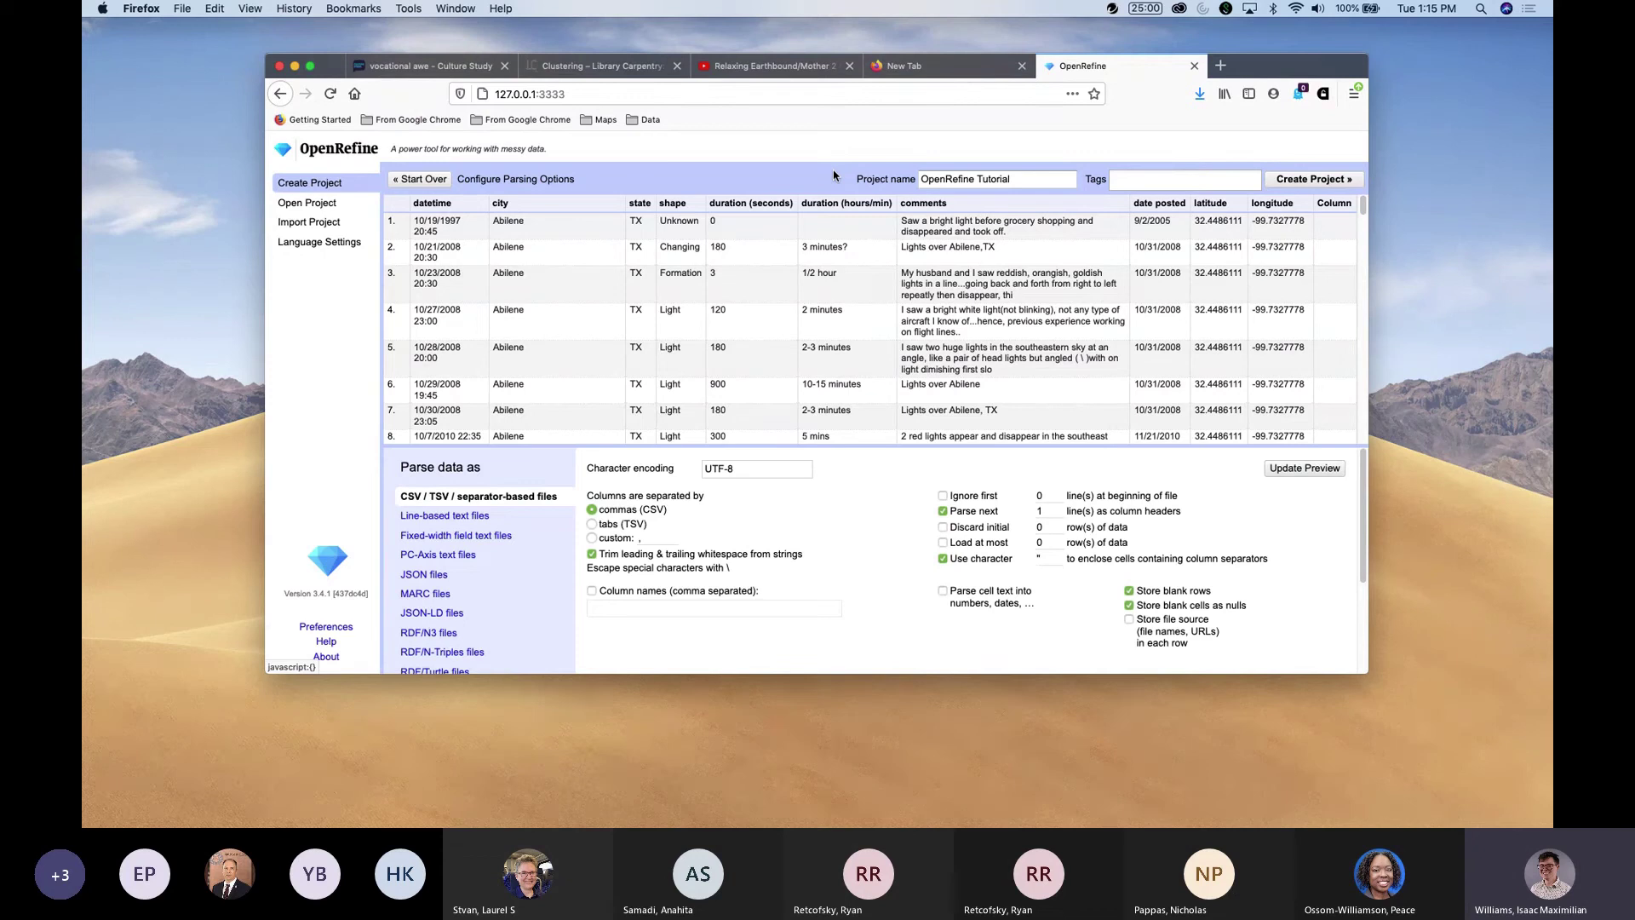
{"action": "left_click", "coordinate": [1332, 185]}
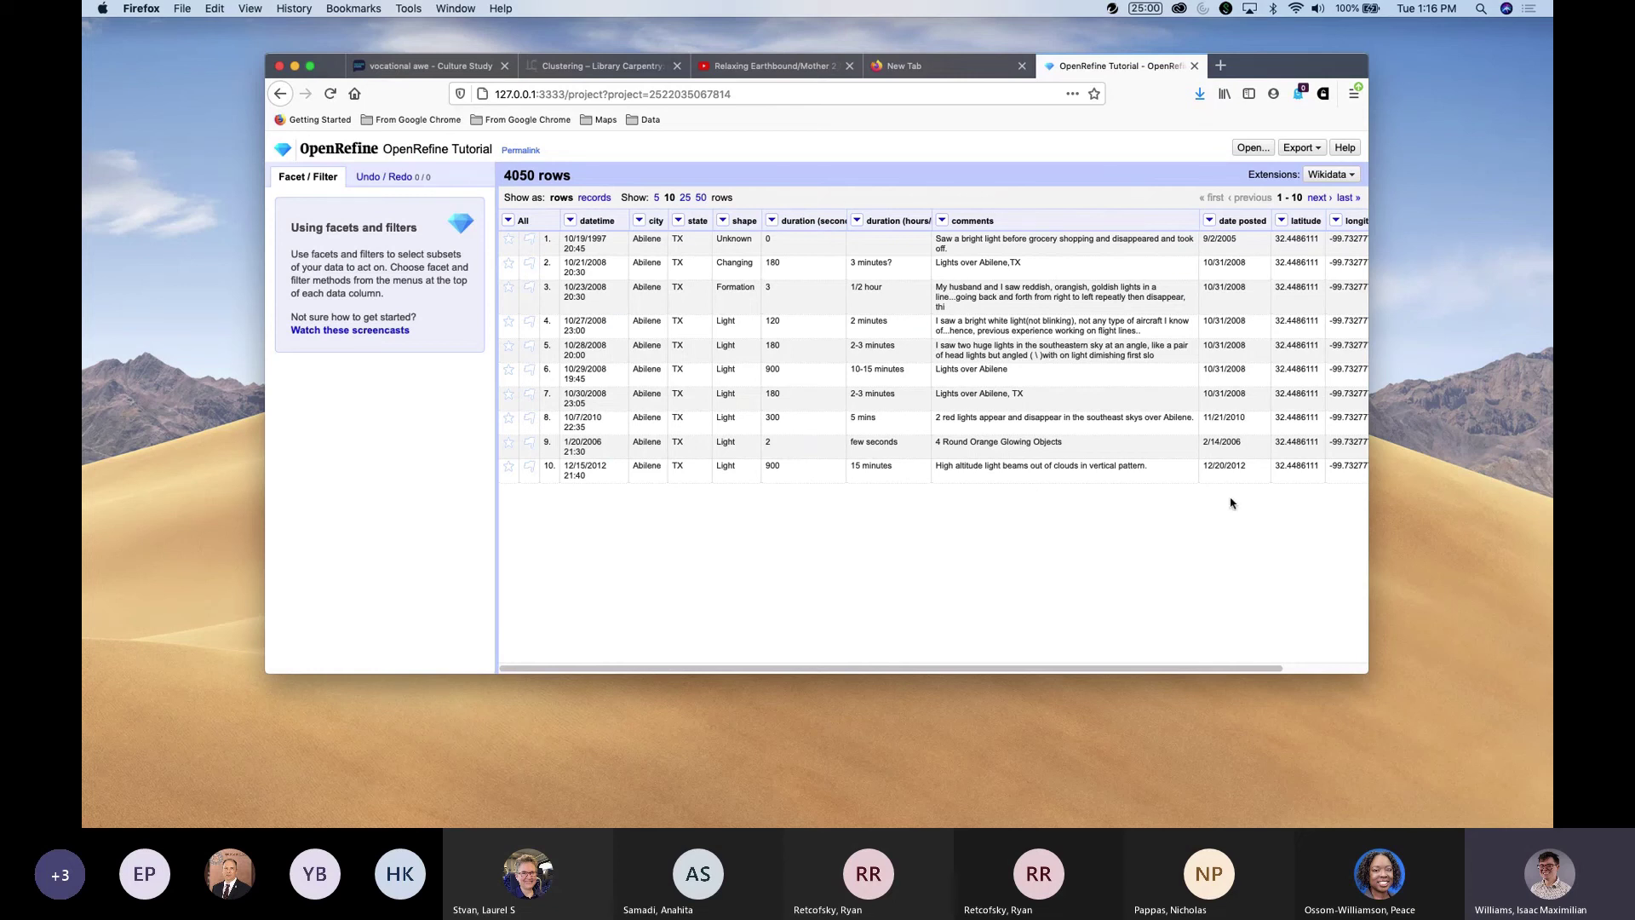
View the data as records and return to the rows view.
{"action": "mouse_move", "coordinate": [1193, 428]}
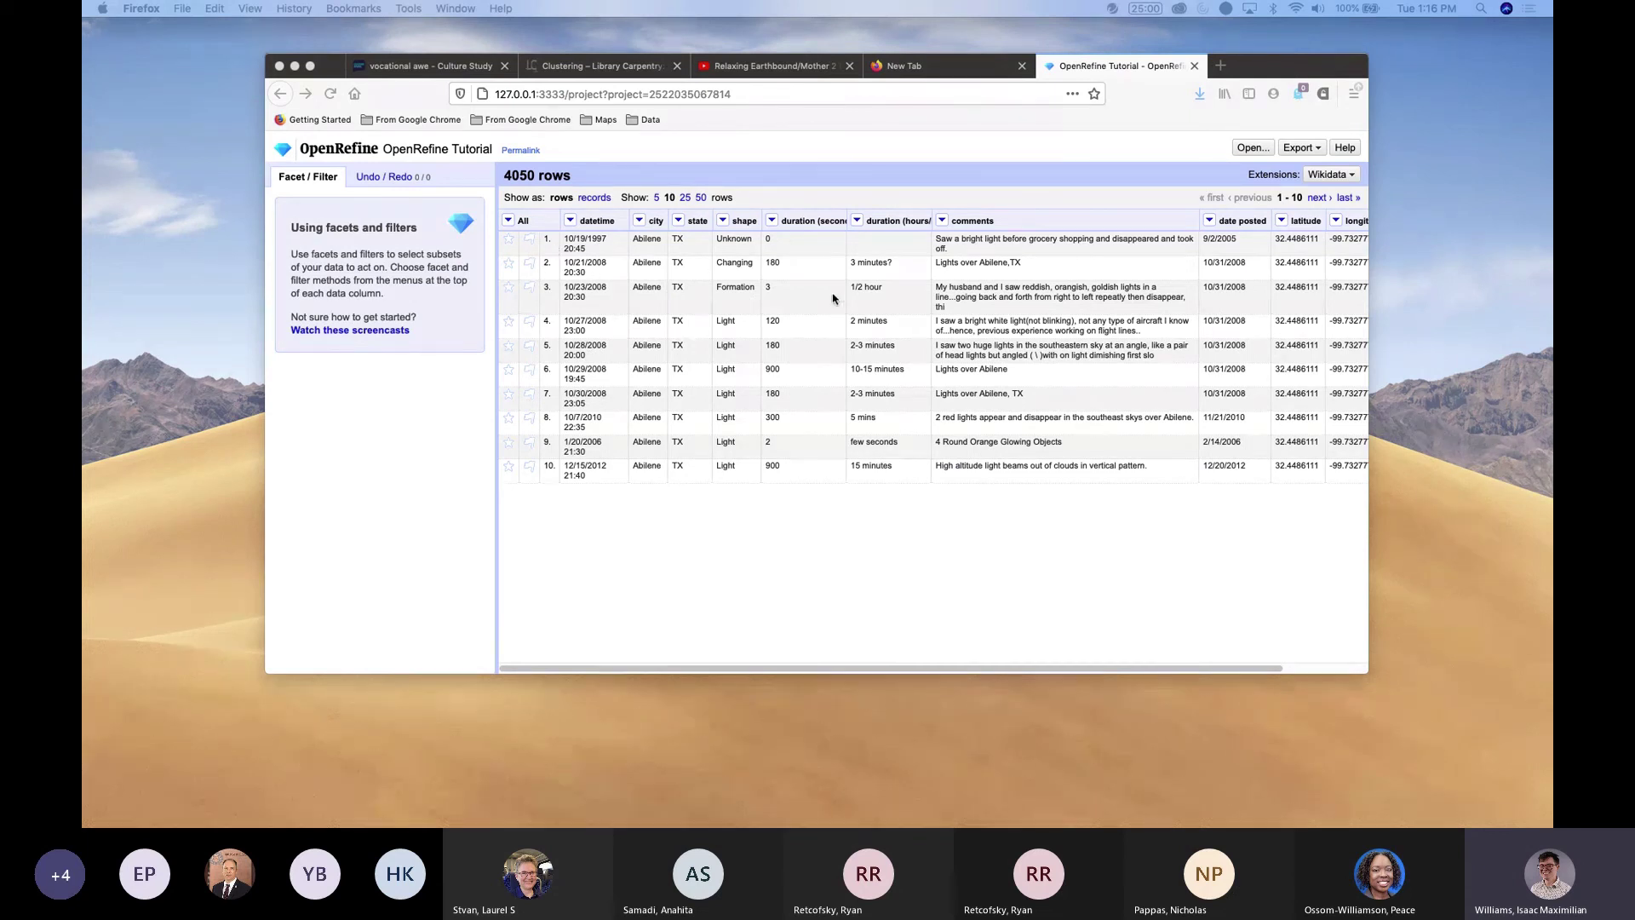
{"action": "left_click", "coordinate": [599, 183]}
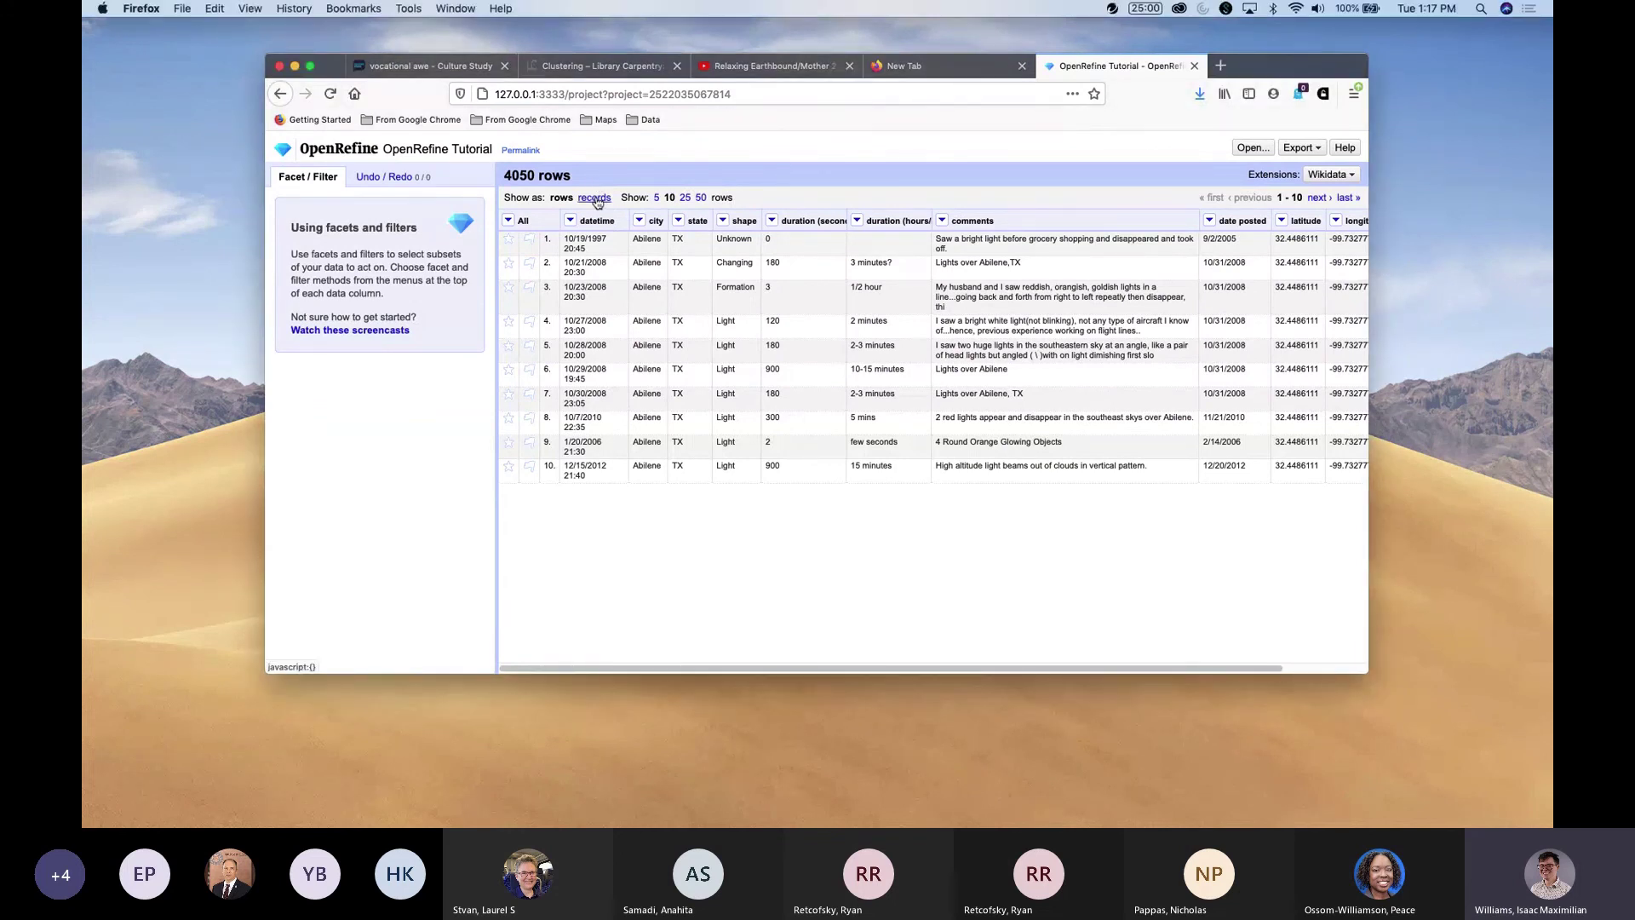
{"action": "left_click", "coordinate": [595, 199]}
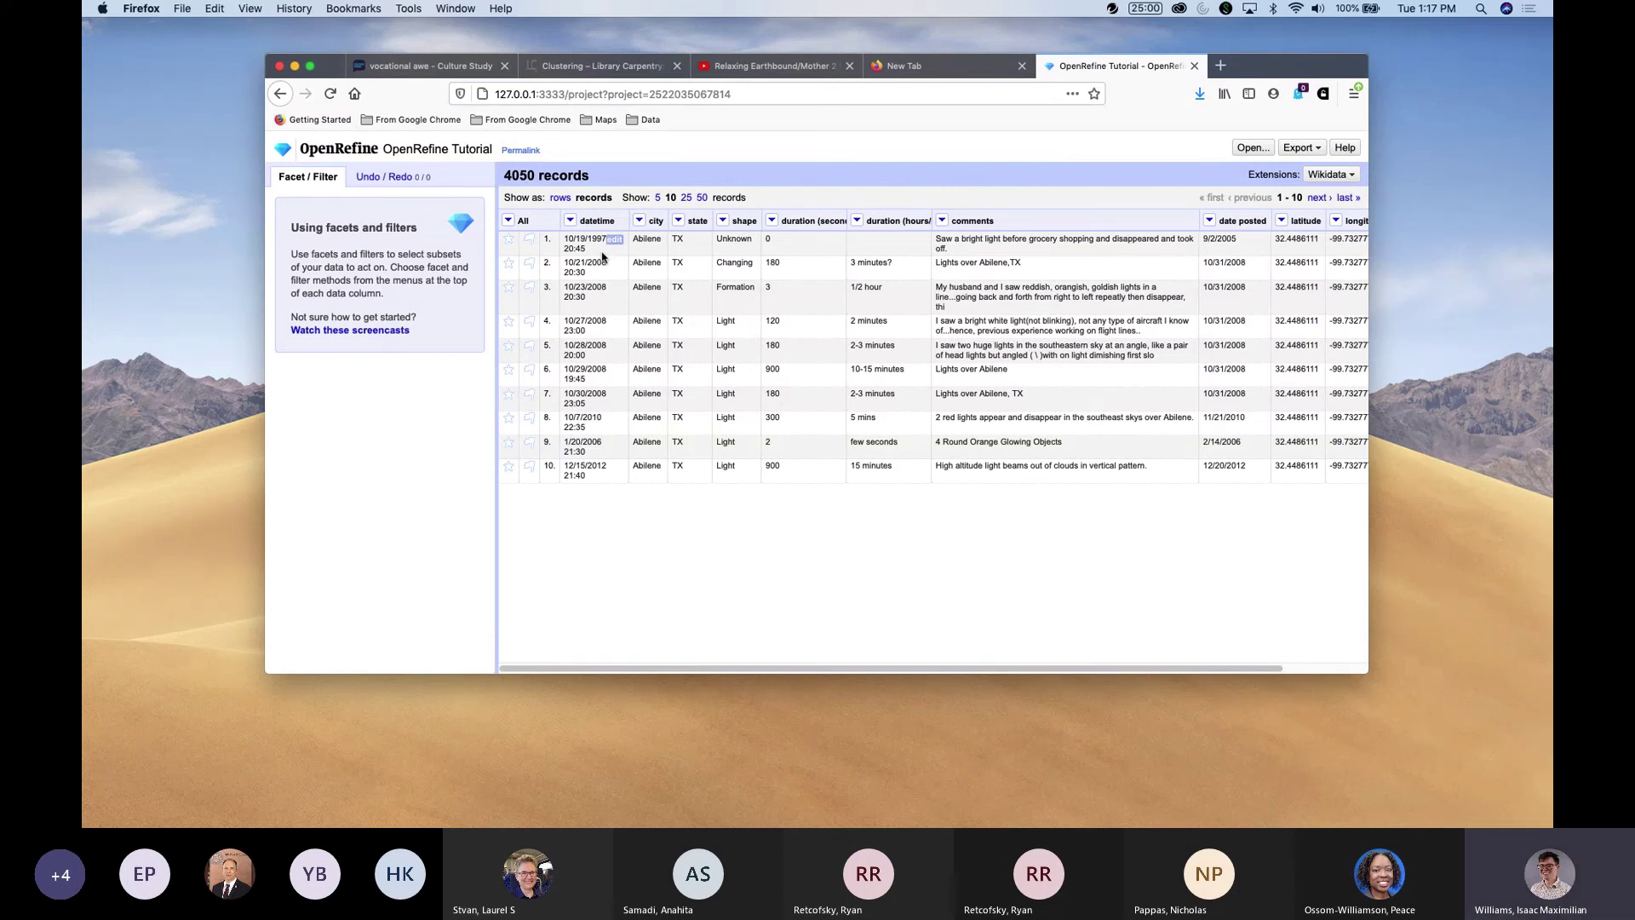
{"action": "left_click", "coordinate": [568, 199]}
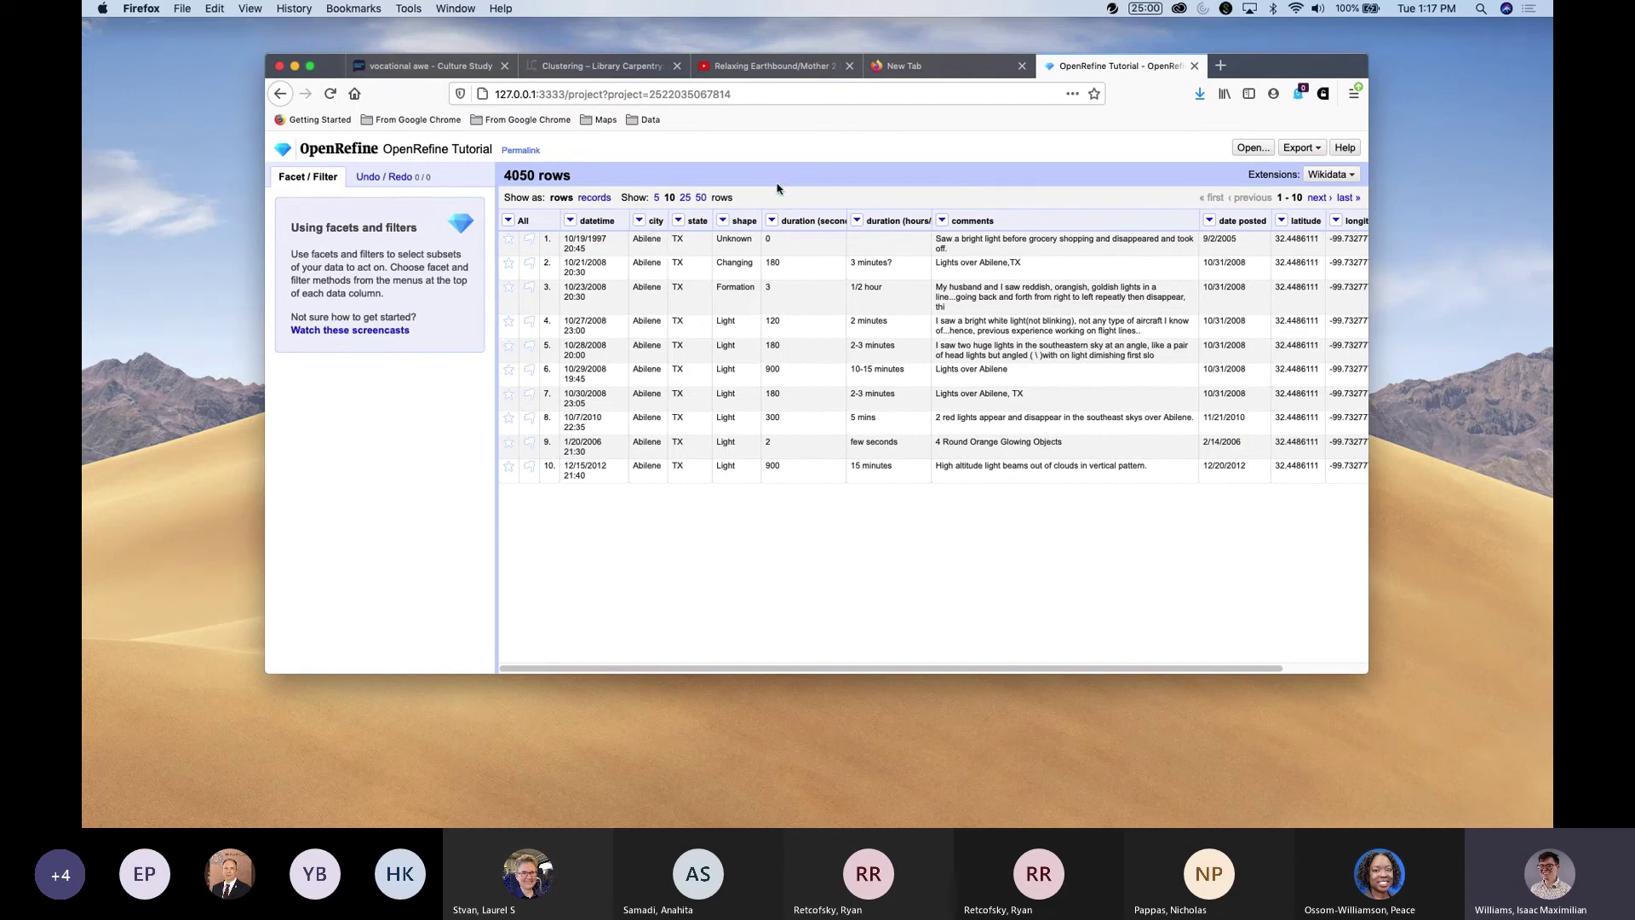
Show 50 rows per page and look across all columns of the table.
{"action": "left_click", "coordinate": [701, 198]}
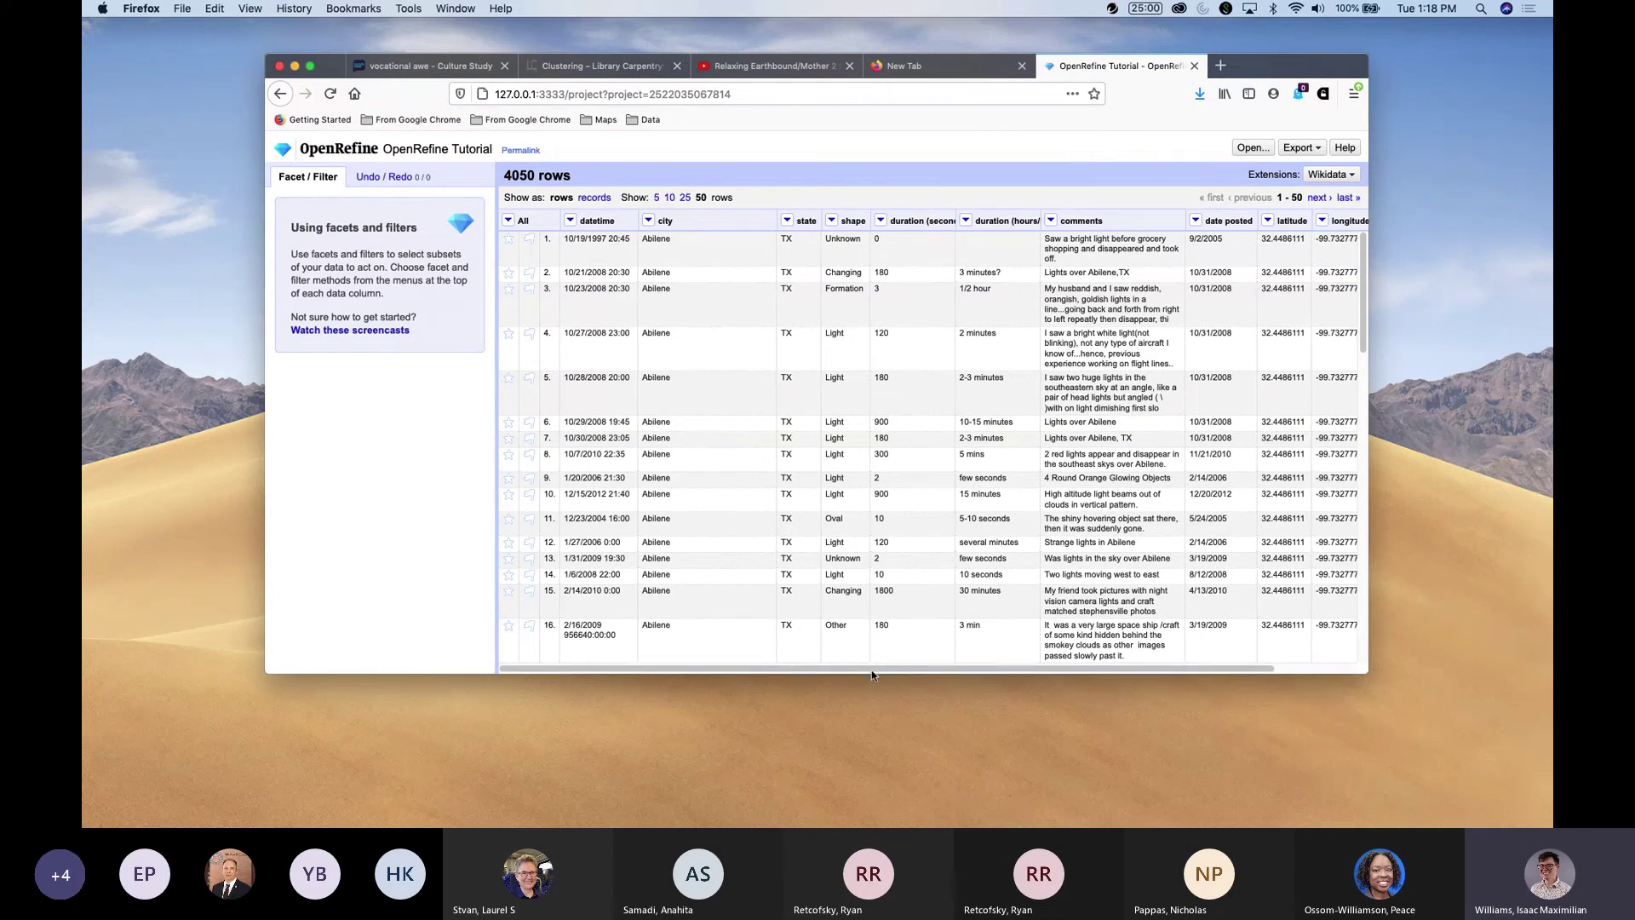
{"action": "left_click_drag", "start_coordinate": [848, 672], "coordinate": [984, 669]}
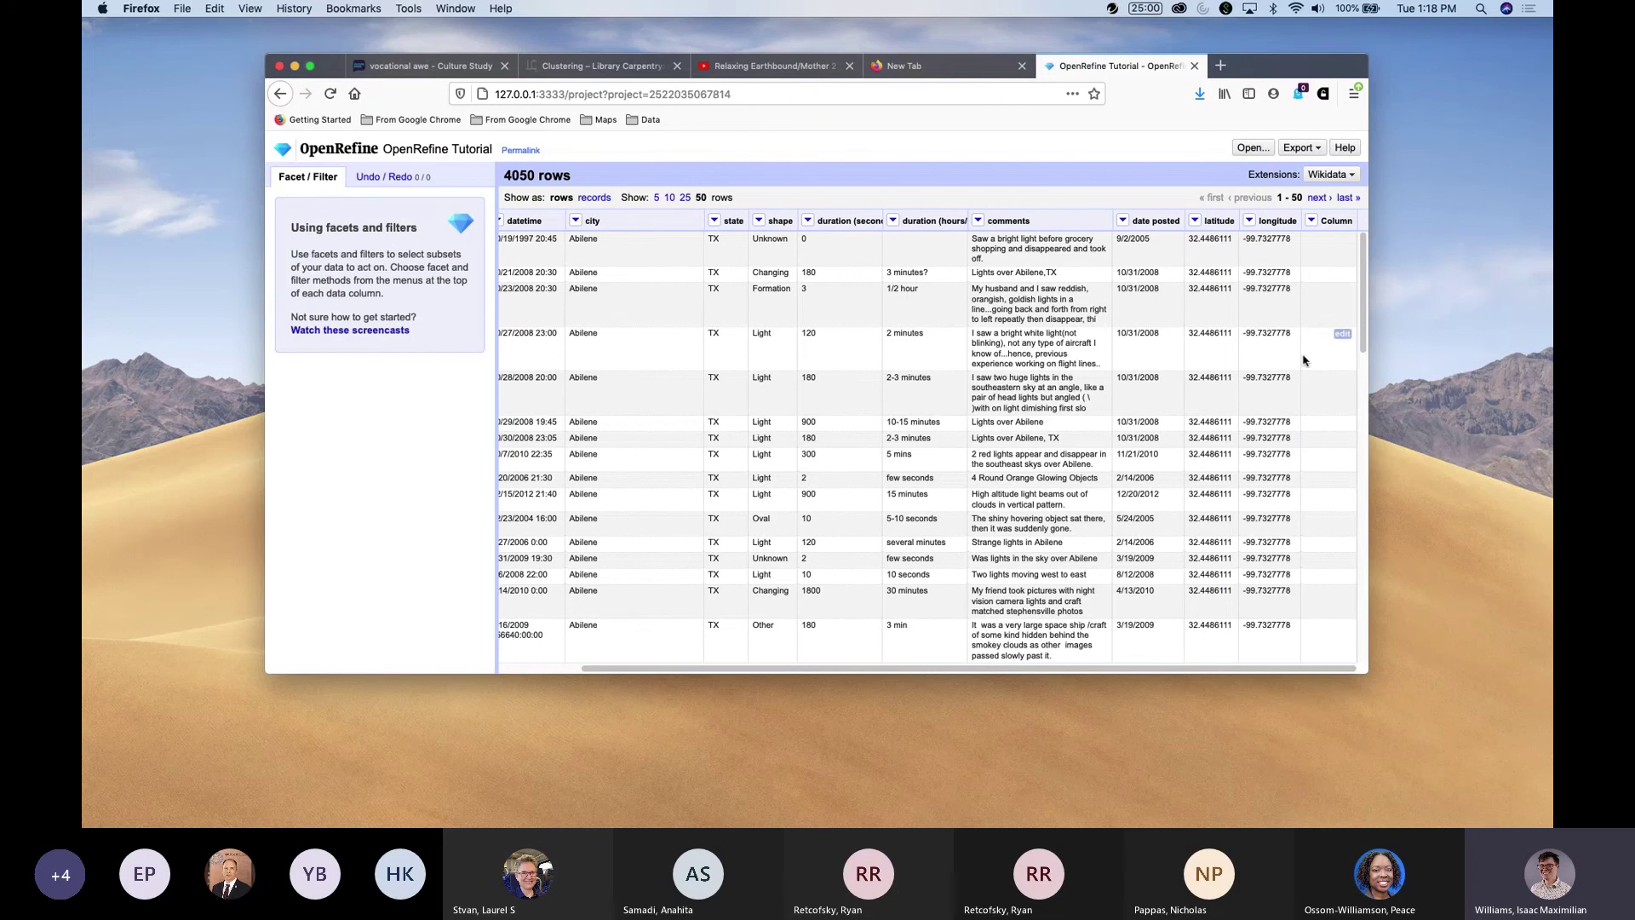
{"action": "left_click_drag", "start_coordinate": [1124, 672], "coordinate": [943, 657]}
{"action": "scroll", "coordinate": [900, 509], "scroll_direction": "up", "scroll_amount": 1}
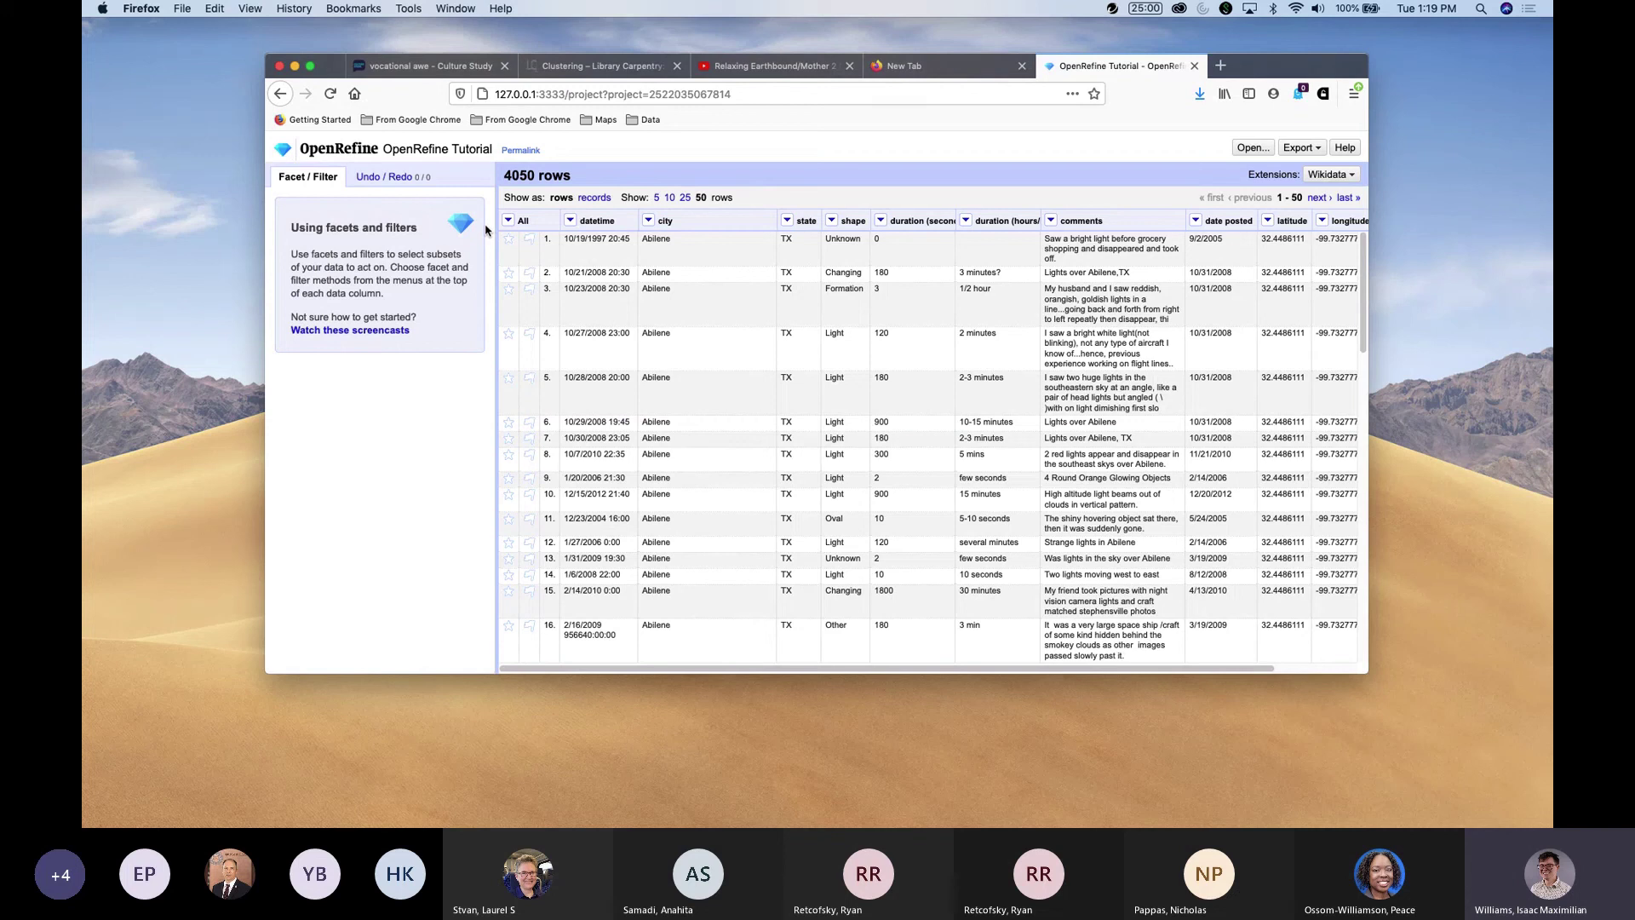
Add a text facet on the duration (hours/min) column and enlarge its list of values.
{"action": "left_click", "coordinate": [968, 227]}
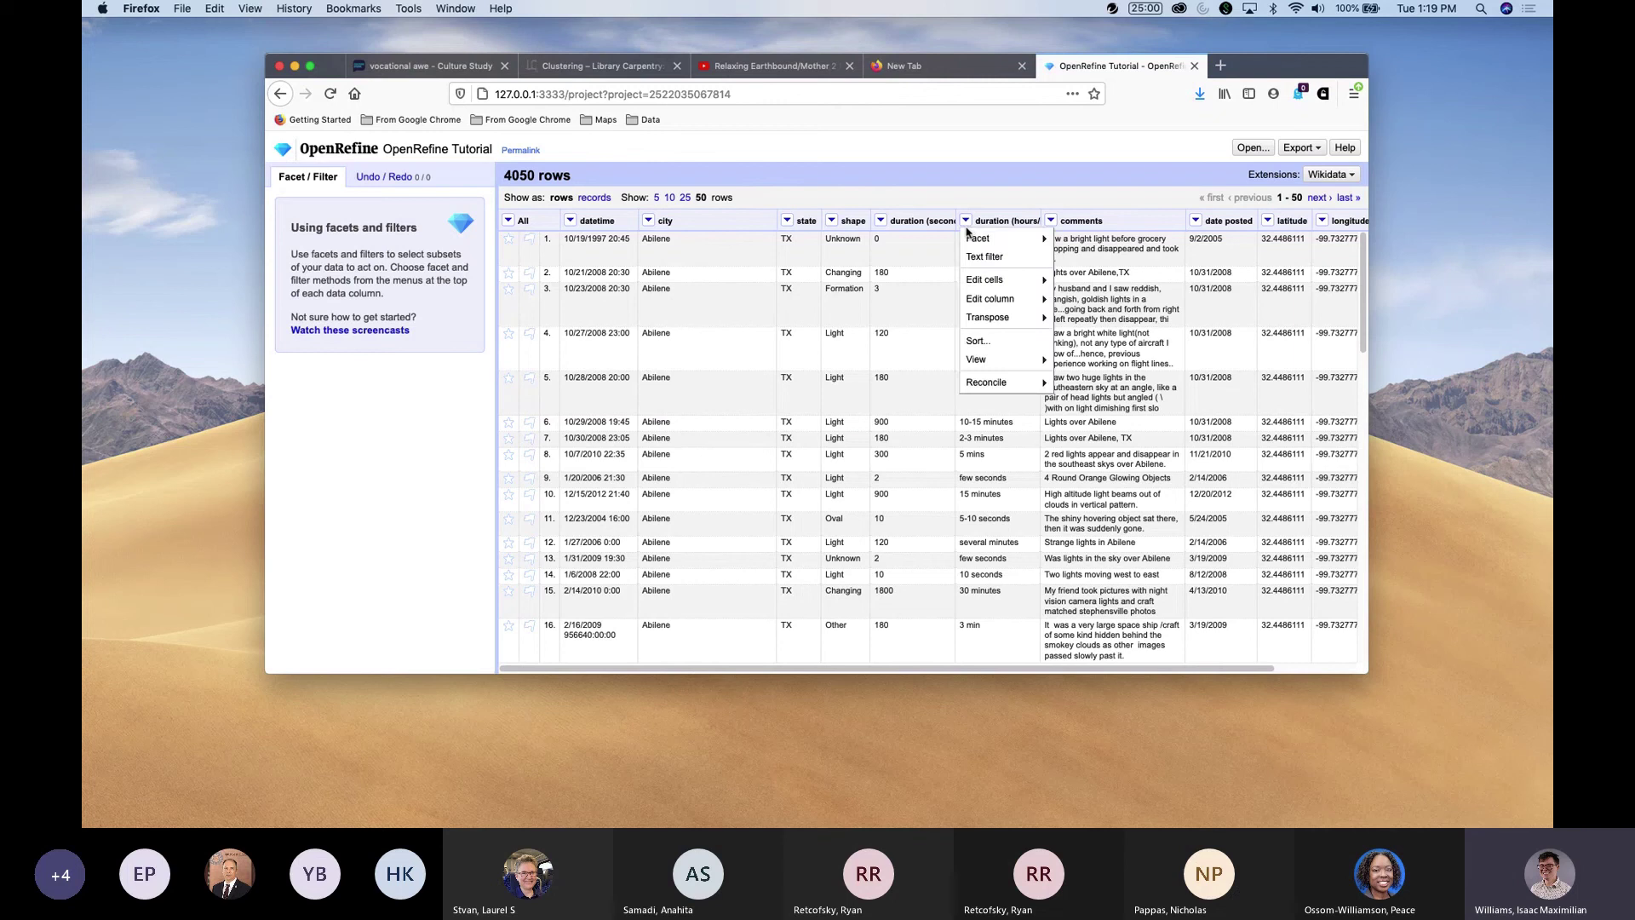
{"action": "mouse_move", "coordinate": [971, 238]}
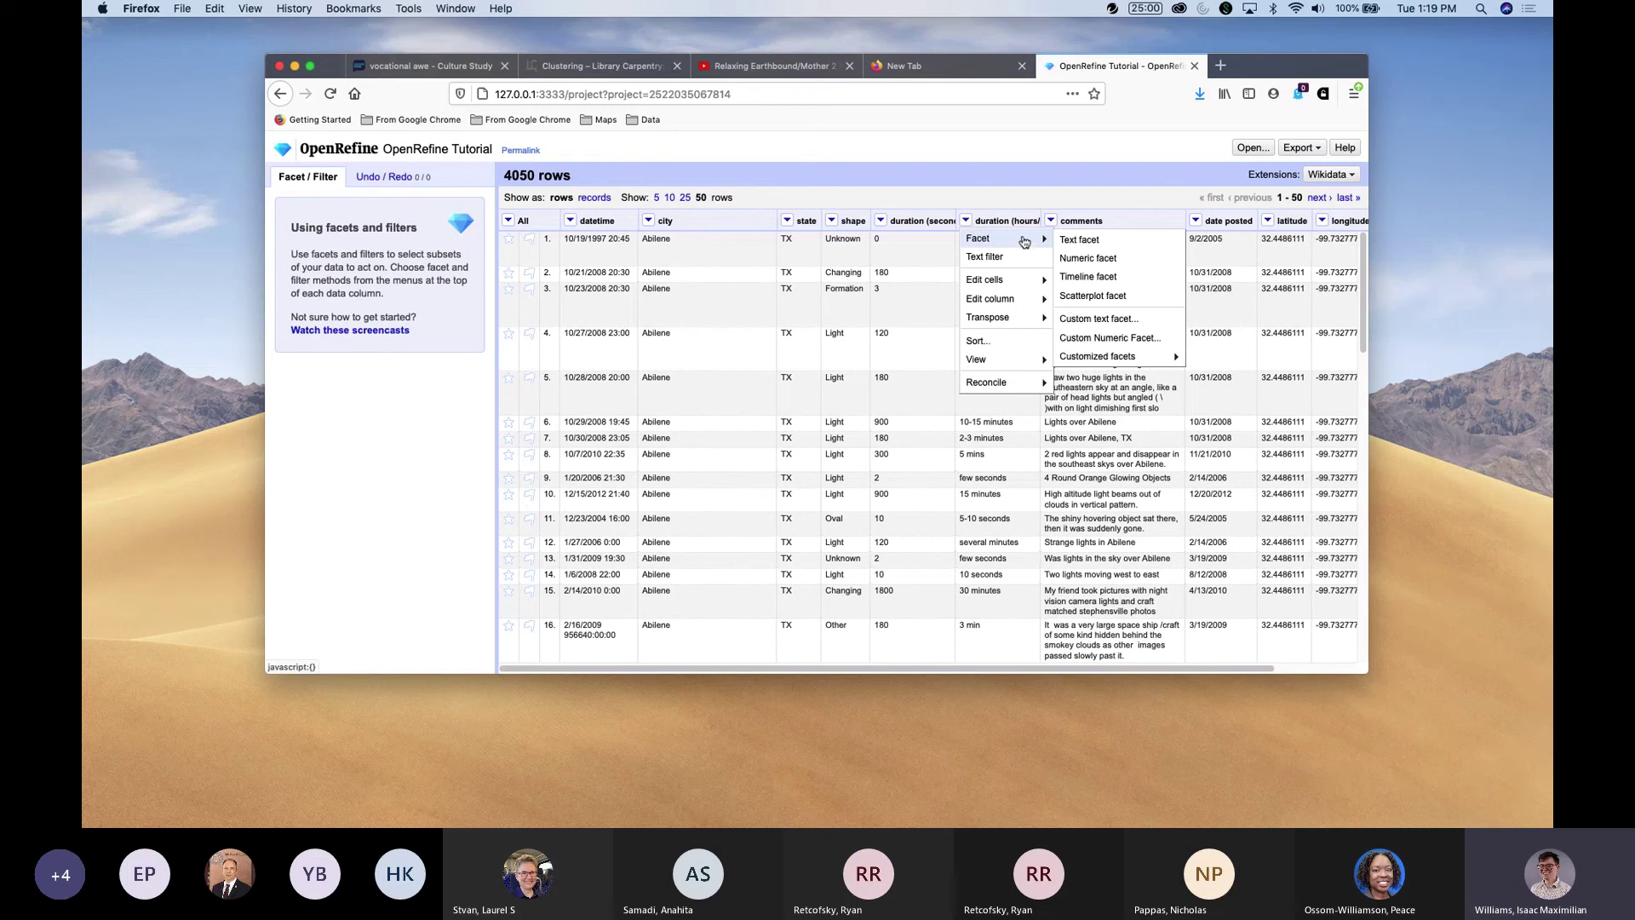
{"action": "left_click", "coordinate": [1128, 245]}
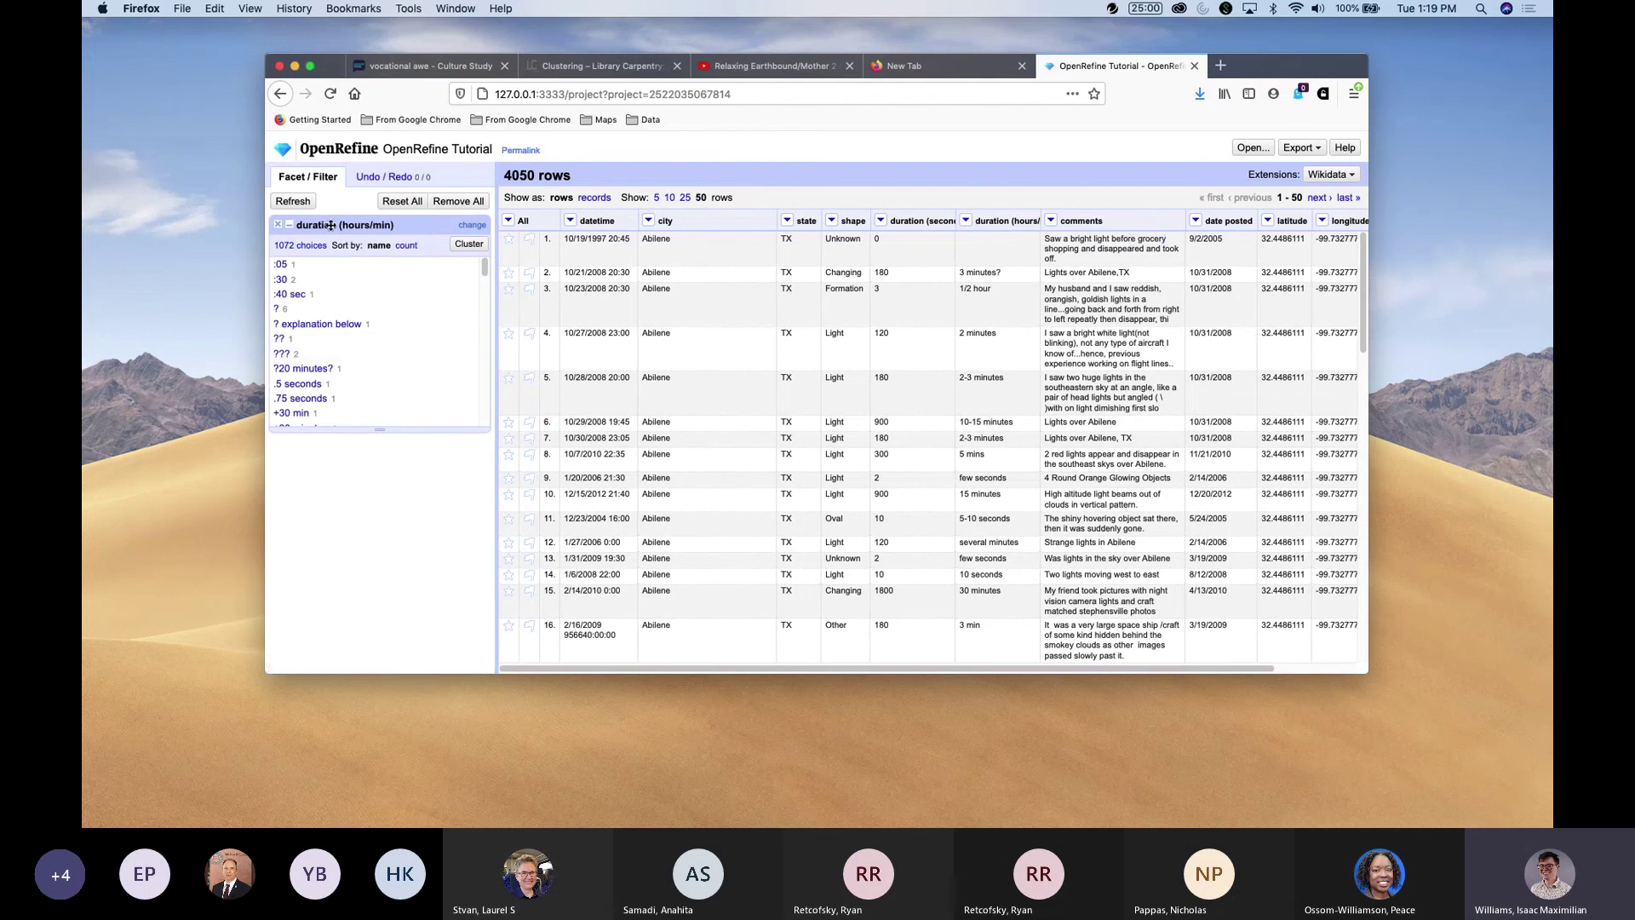
{"action": "left_click_drag", "start_coordinate": [380, 430], "coordinate": [372, 627]}
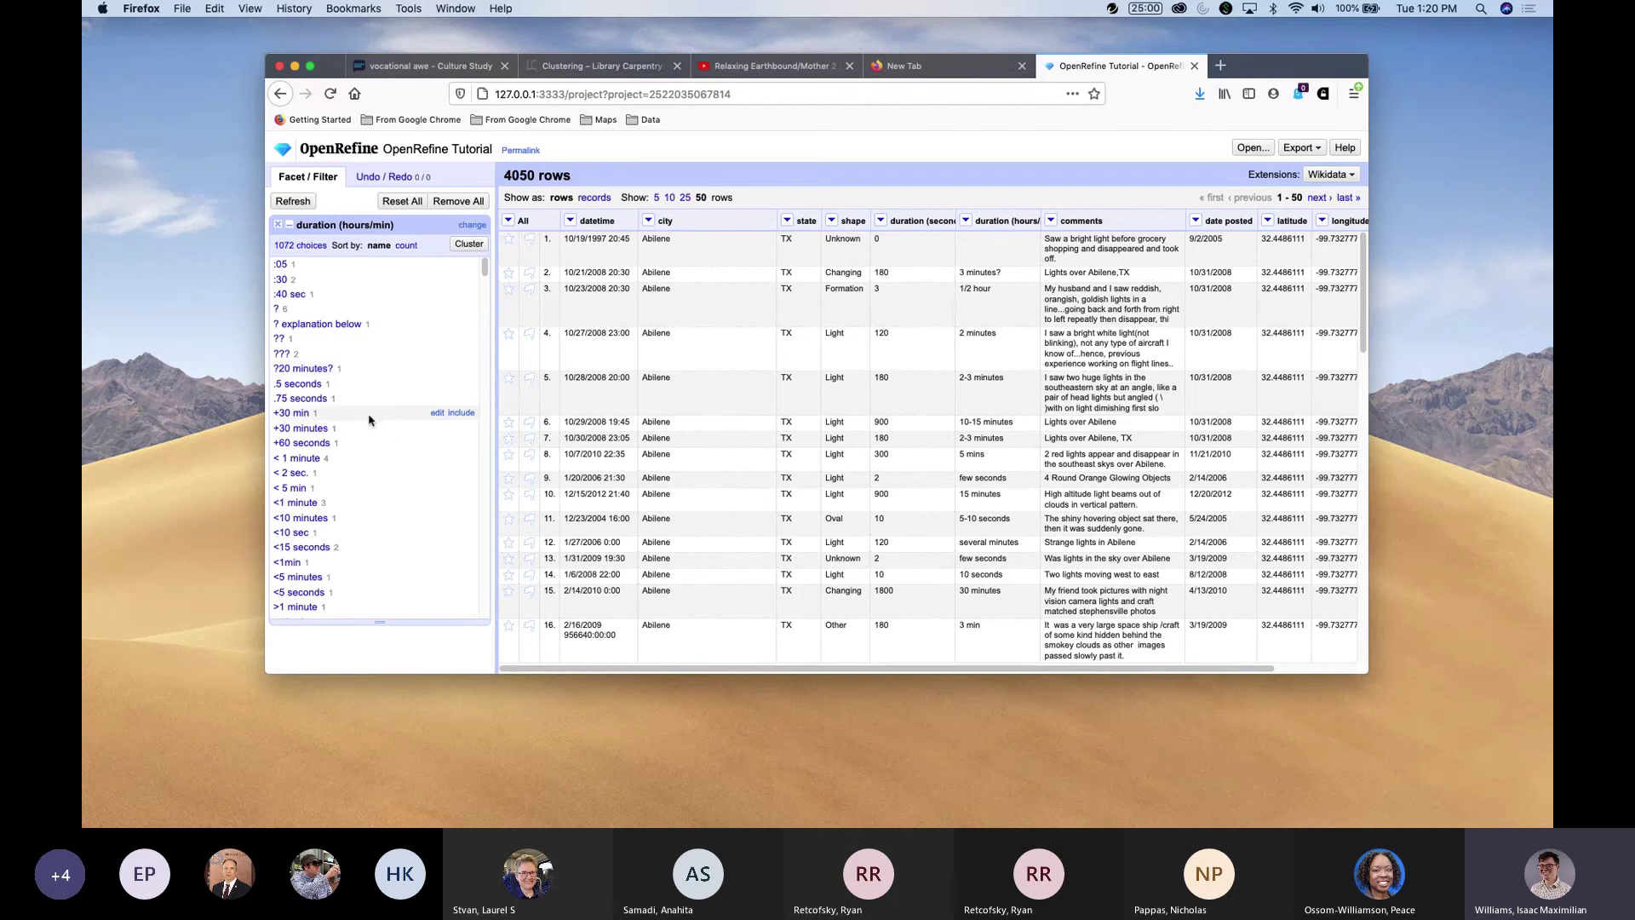
Change the duration facet value "+30 min" to "+30 minutes" and apply it.
{"action": "left_click", "coordinate": [437, 415]}
{"action": "left_click", "coordinate": [537, 421]}
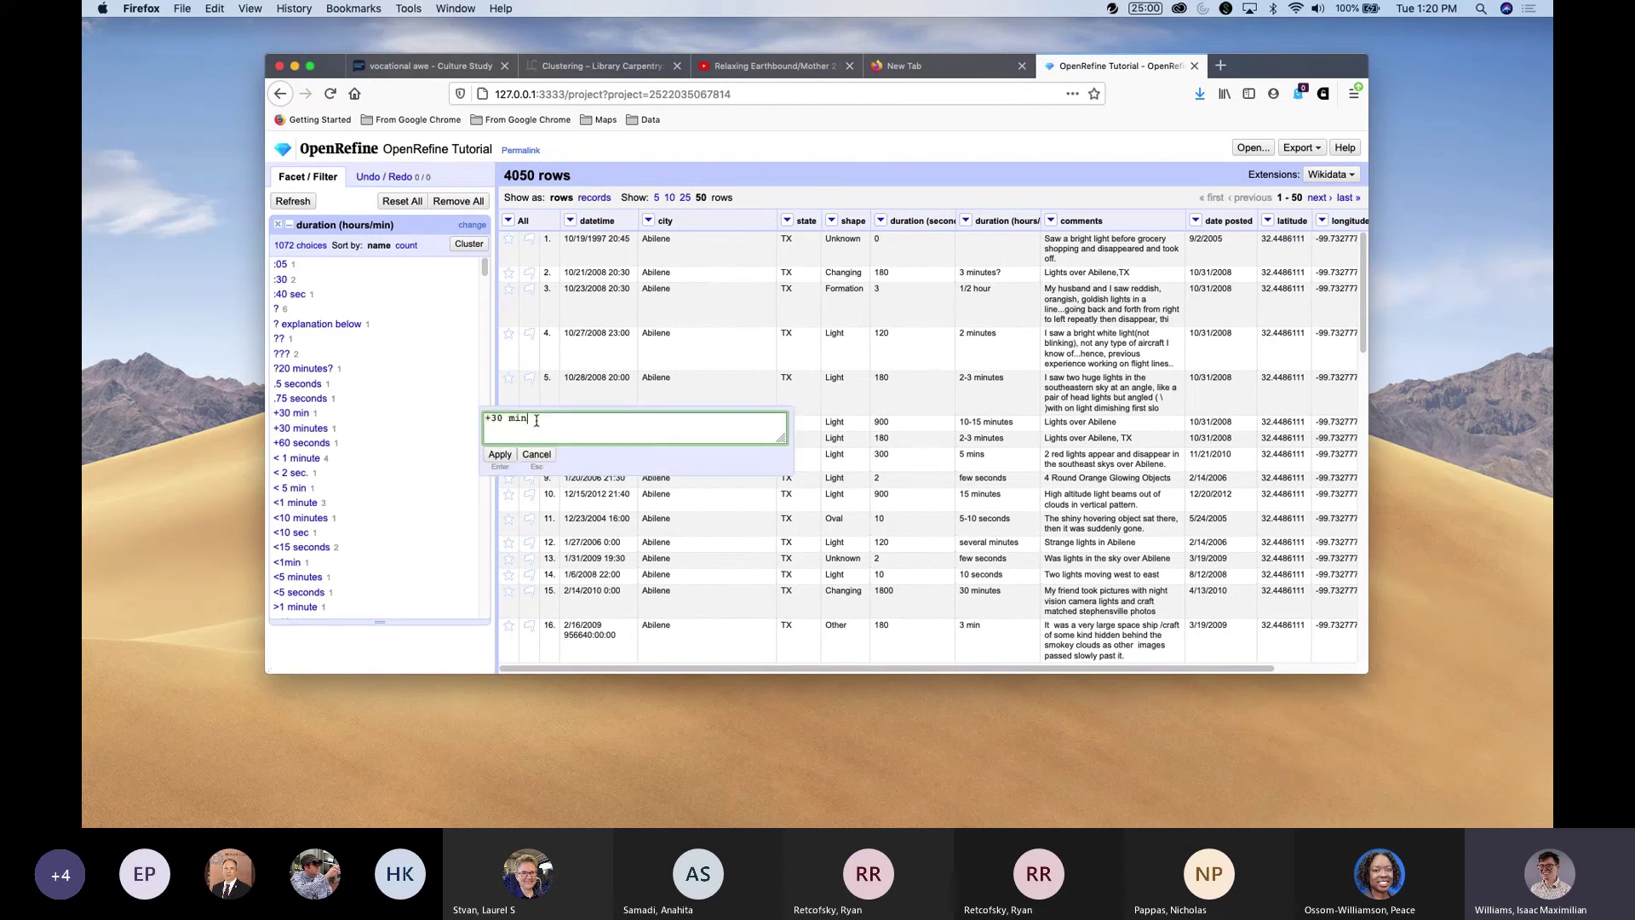
{"action": "type", "text": "utes"}
{"action": "left_click", "coordinate": [509, 457]}
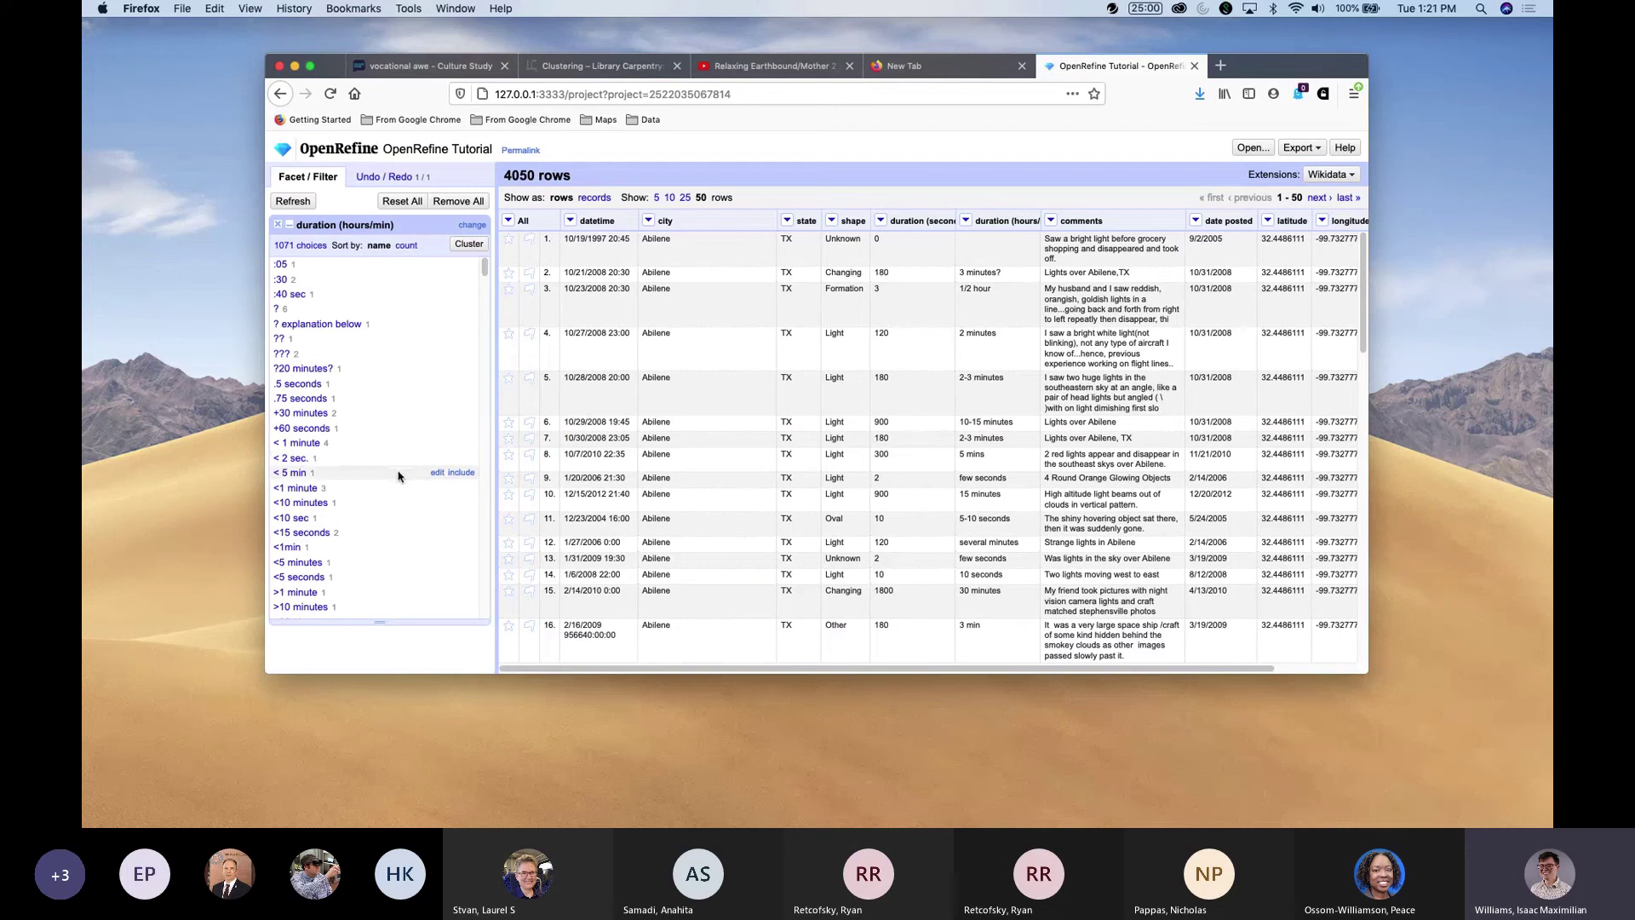
Correct the misspelled duration facet value "1 minnute" to "1 minute" and apply it.
{"action": "scroll", "coordinate": [398, 476], "scroll_direction": "down", "scroll_amount": 5}
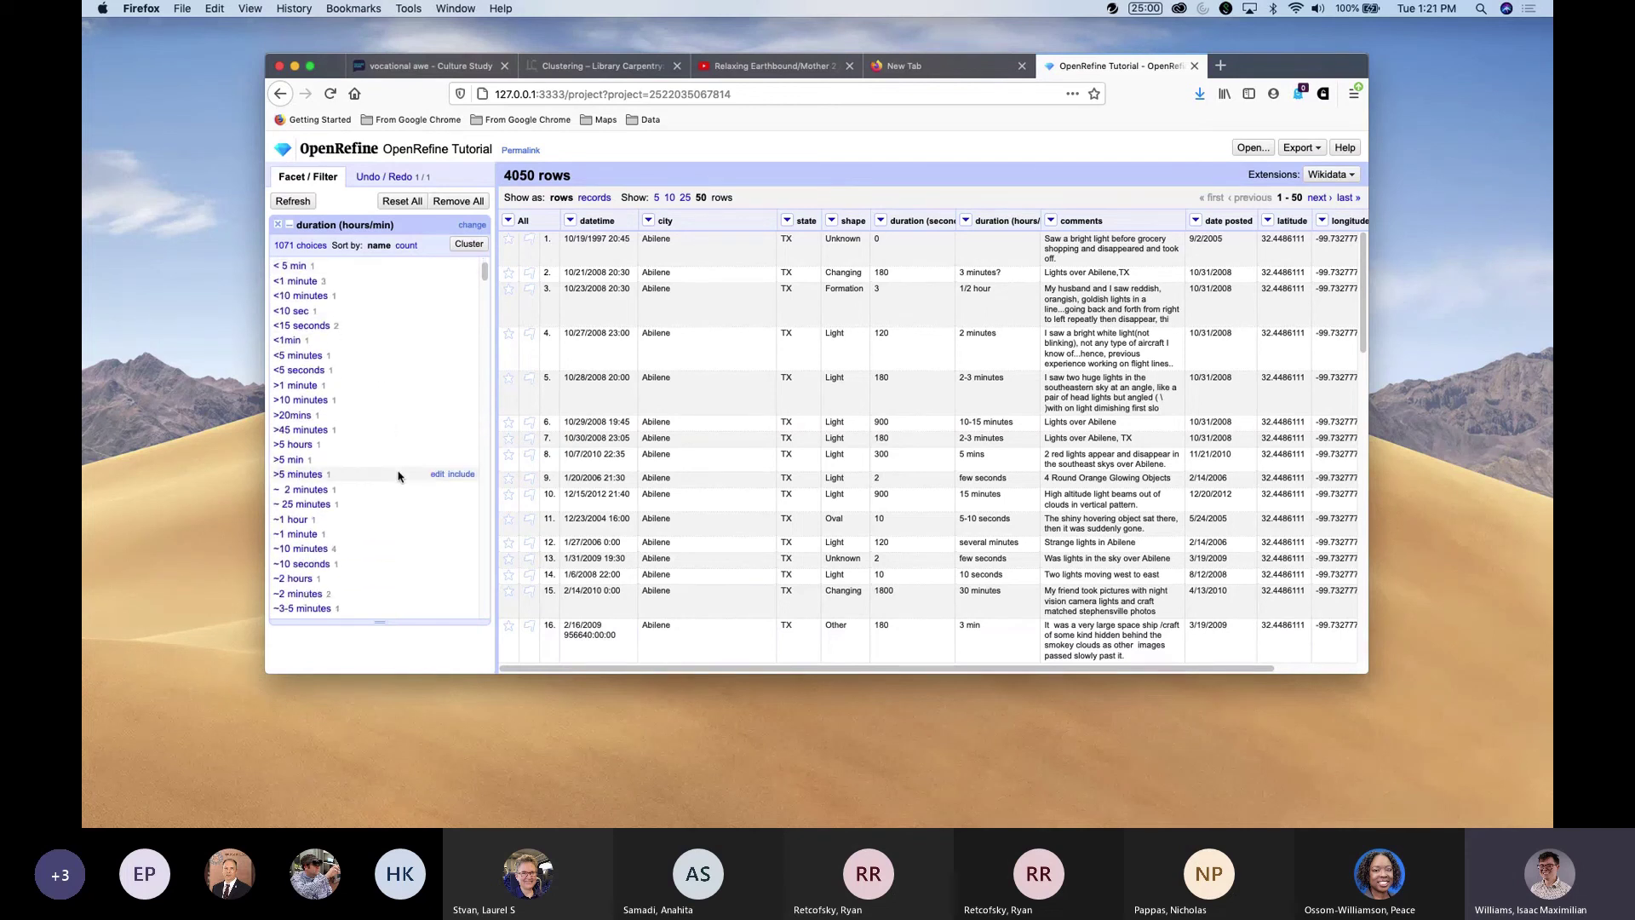
{"action": "scroll", "coordinate": [398, 476], "scroll_direction": "down", "scroll_amount": 10}
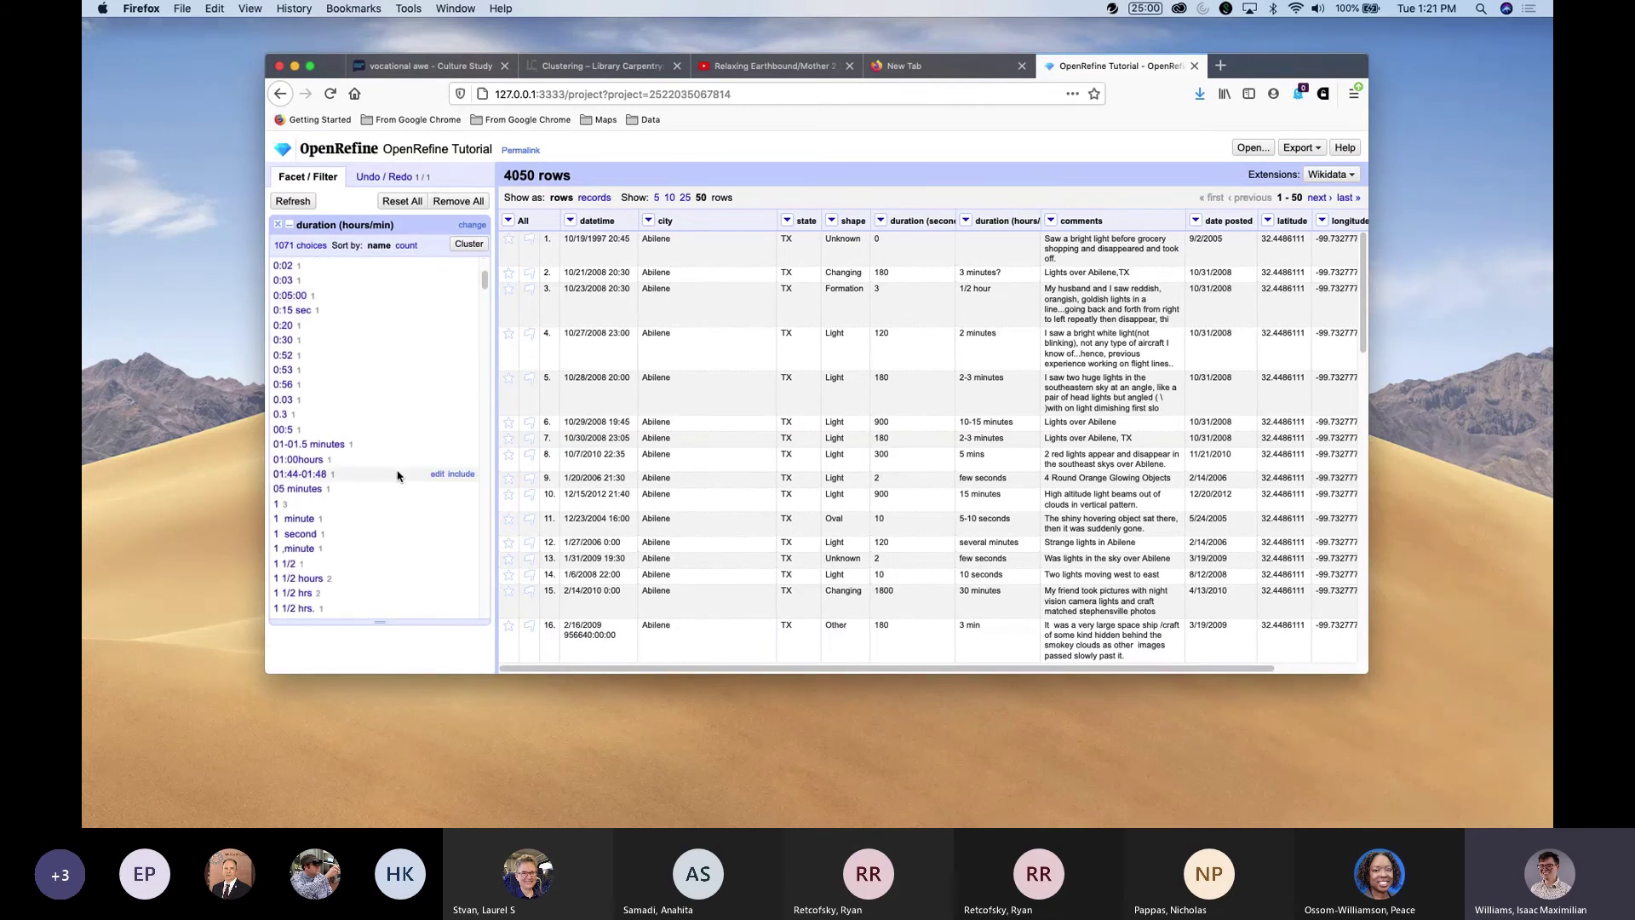
{"action": "scroll", "coordinate": [398, 475], "scroll_direction": "down", "scroll_amount": 6}
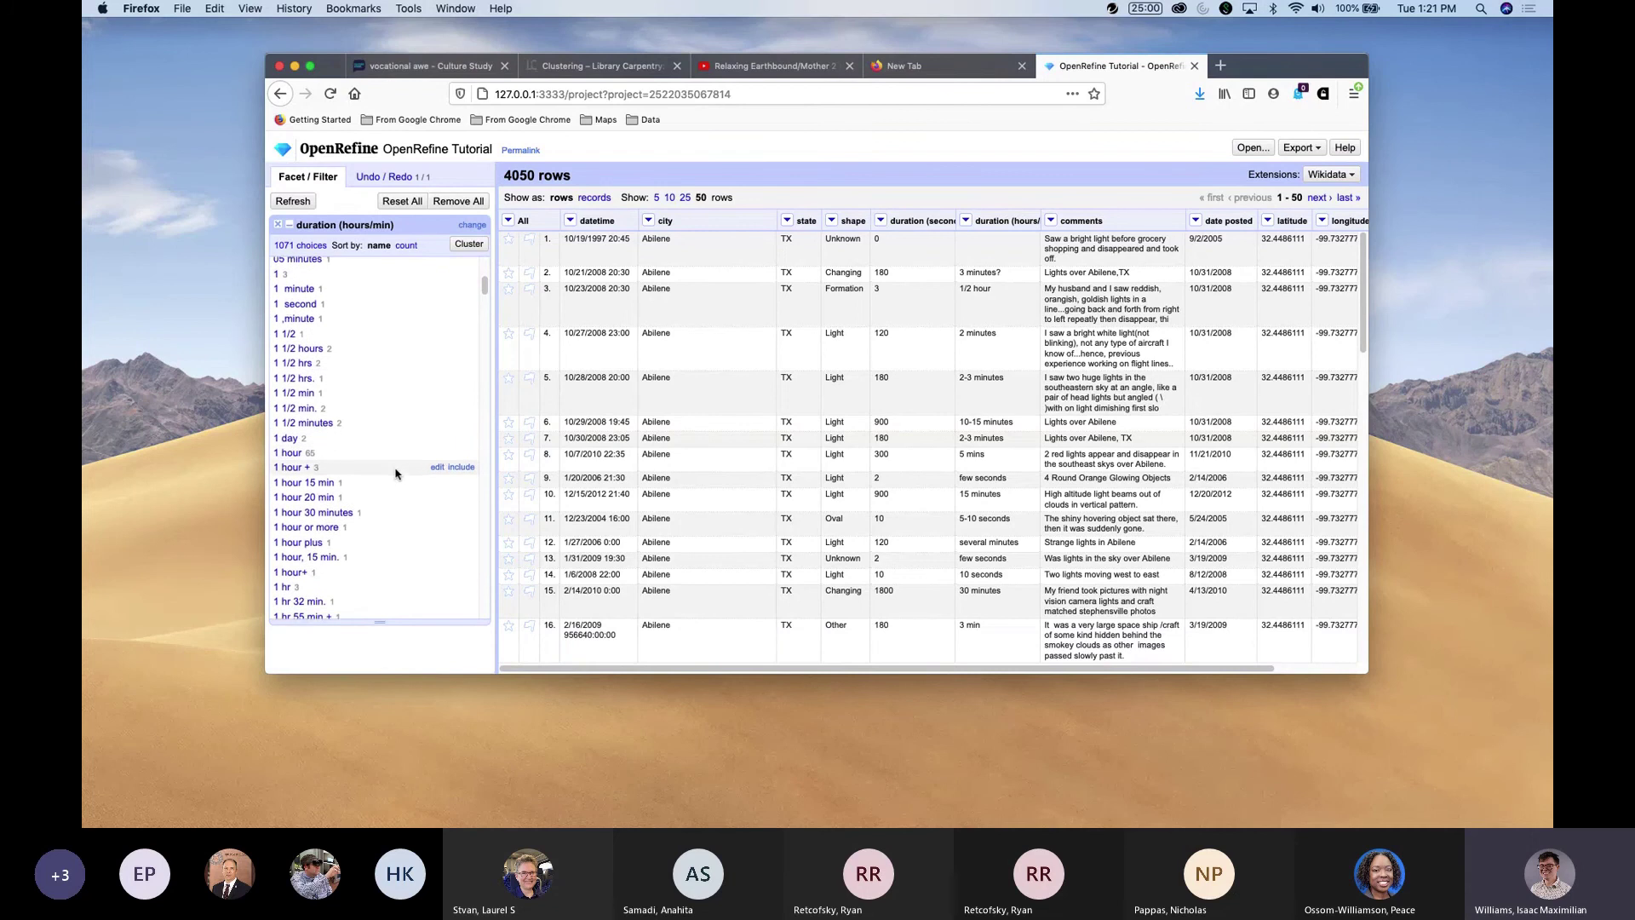
{"action": "scroll", "coordinate": [395, 474], "scroll_direction": "down", "scroll_amount": 3}
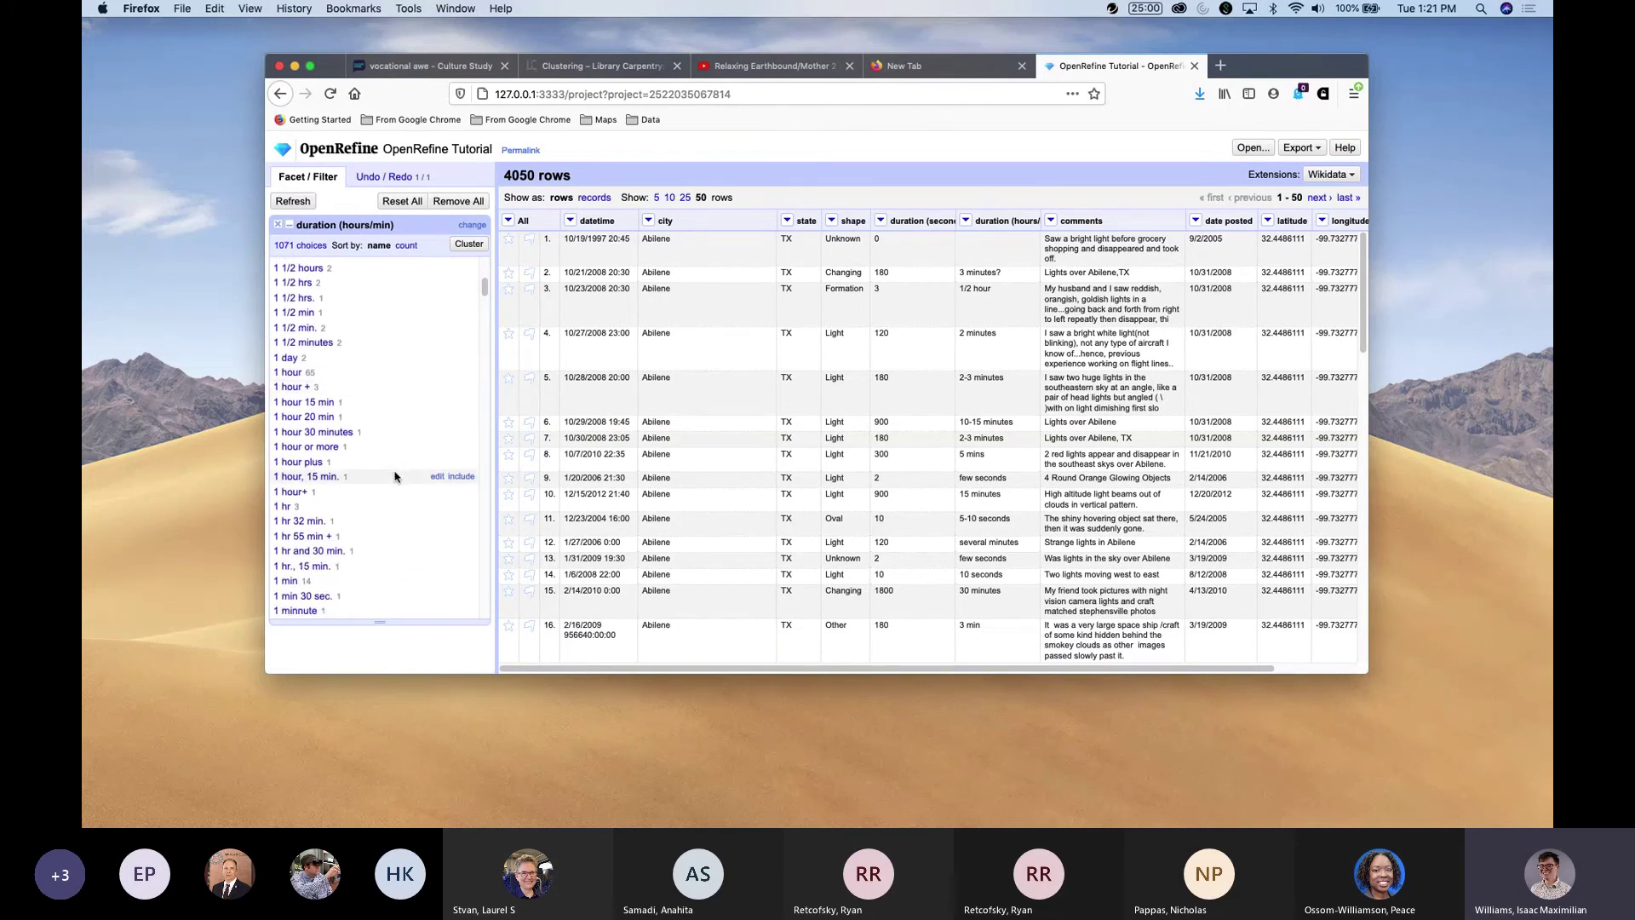
{"action": "scroll", "coordinate": [397, 476], "scroll_direction": "down", "scroll_amount": 2}
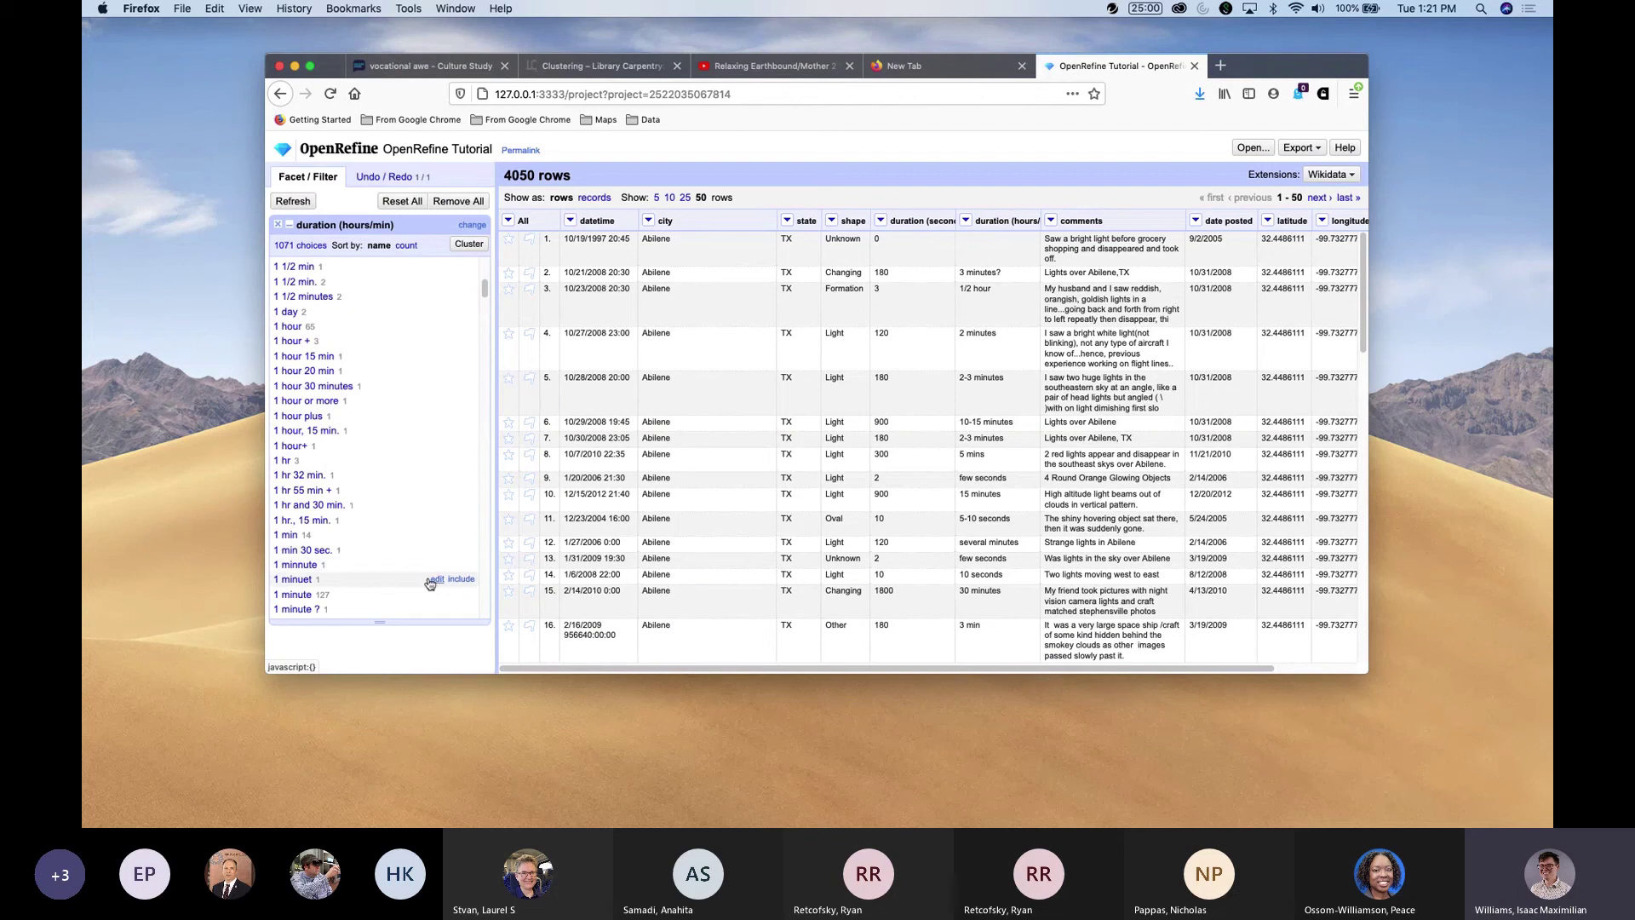
{"action": "scroll", "coordinate": [430, 582], "scroll_direction": "down", "scroll_amount": 2}
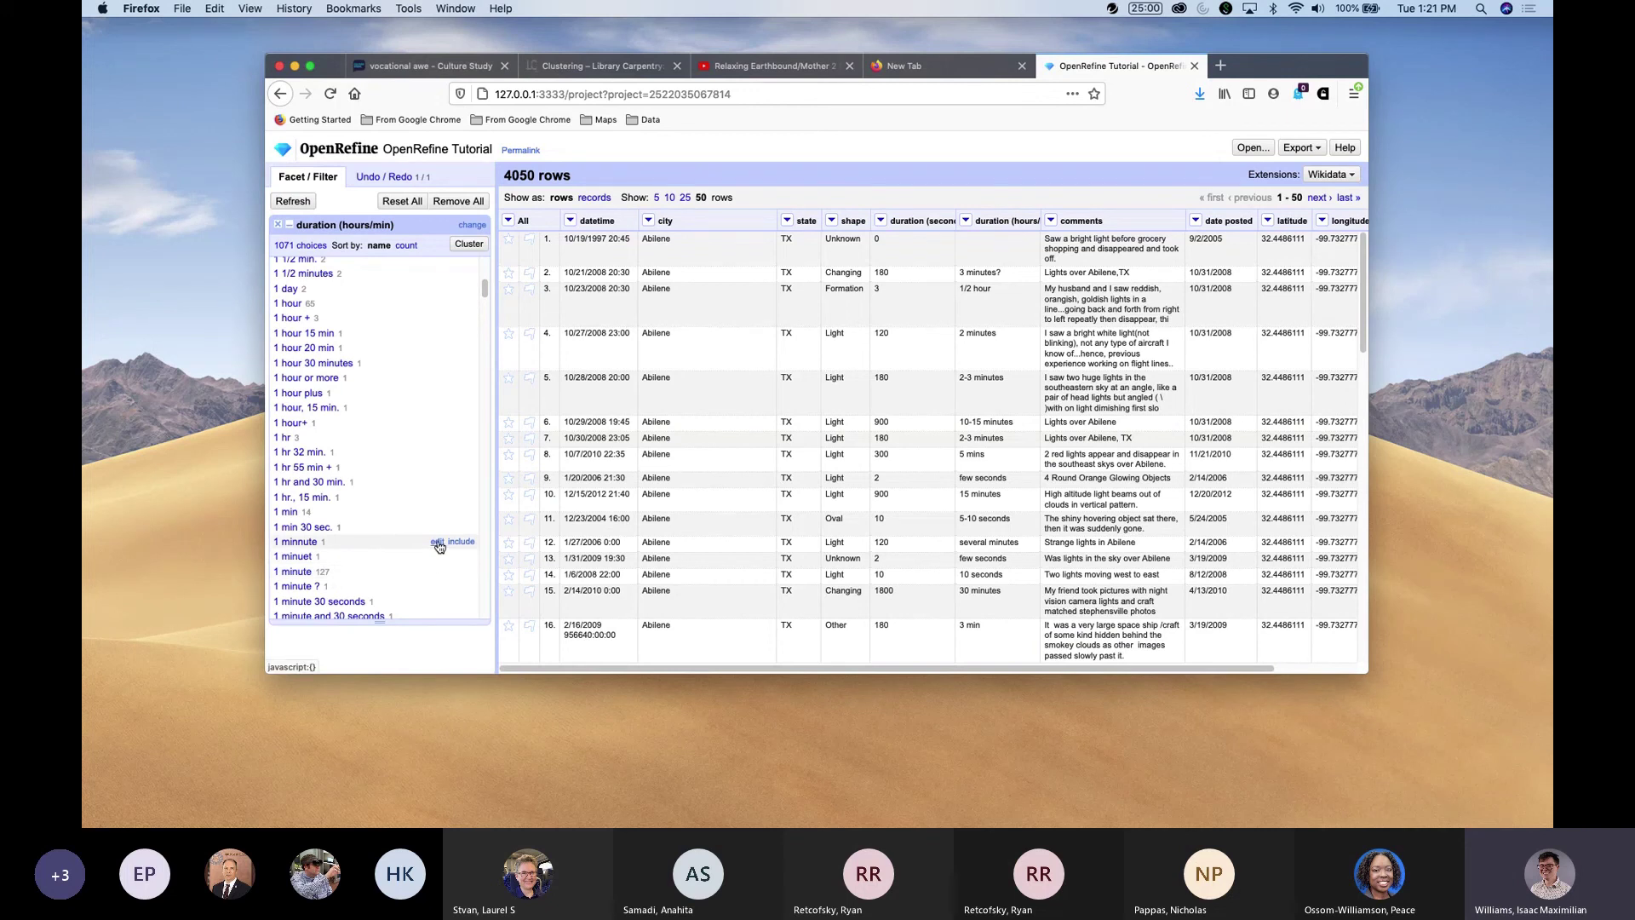
{"action": "left_click", "coordinate": [438, 543]}
{"action": "left_click", "coordinate": [558, 549]}
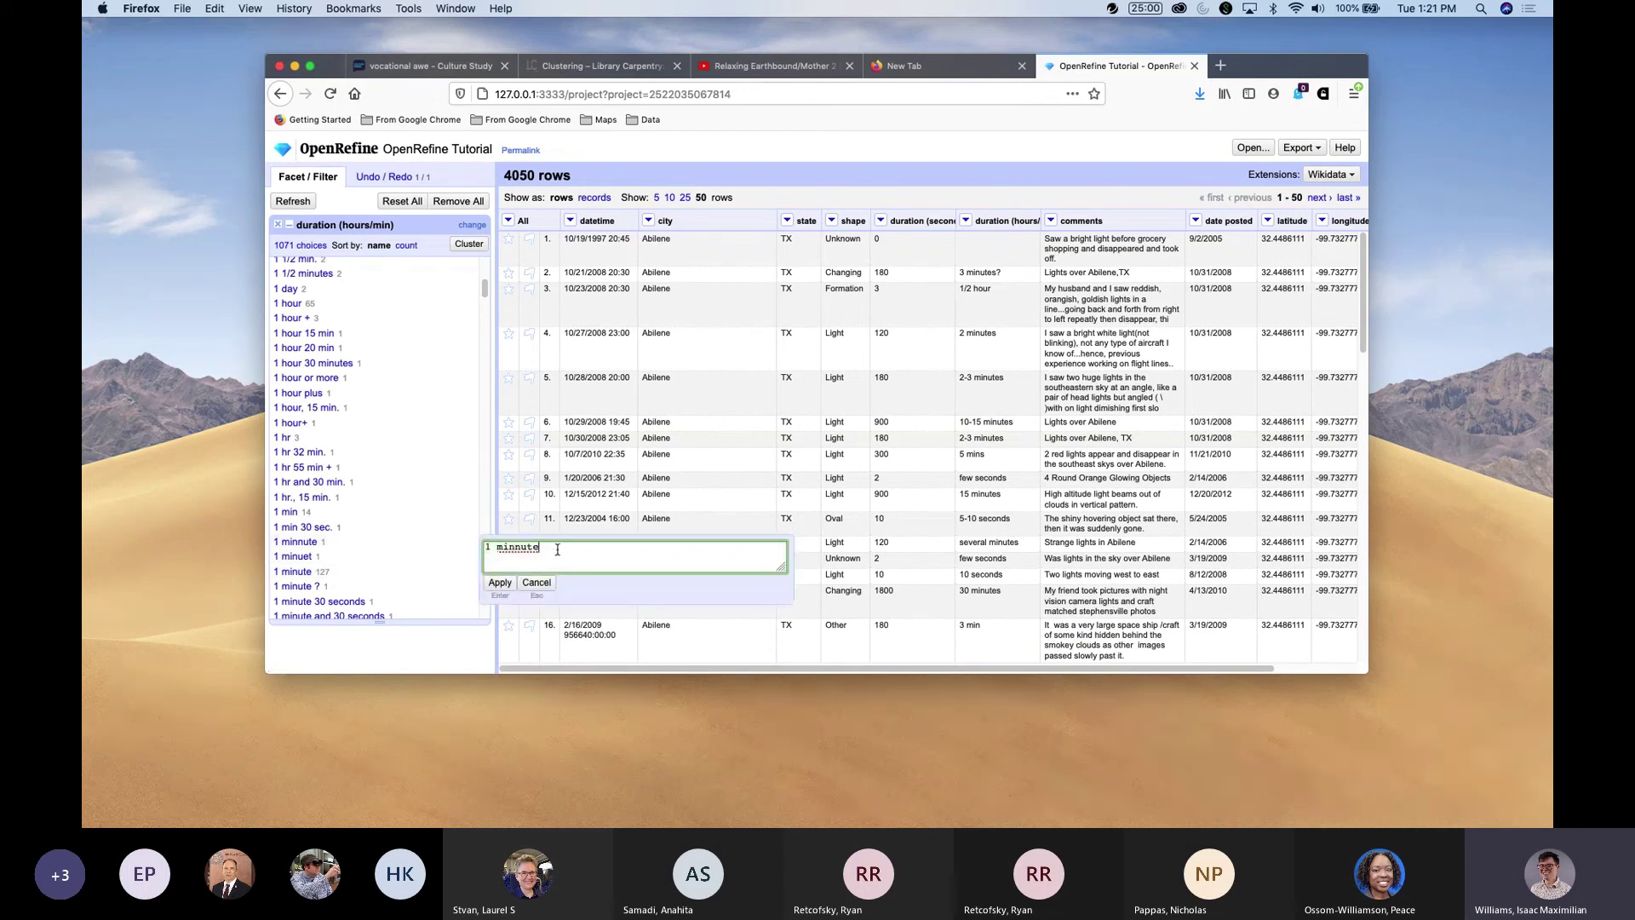
{"action": "key", "text": "BackSpace"}
{"action": "key", "text": "BackSpace"}
{"action": "key", "text": "BackSpace"}
{"action": "key", "text": "BackSpace"}
{"action": "type", "text": "ute"}
{"action": "left_click", "coordinate": [500, 583]}
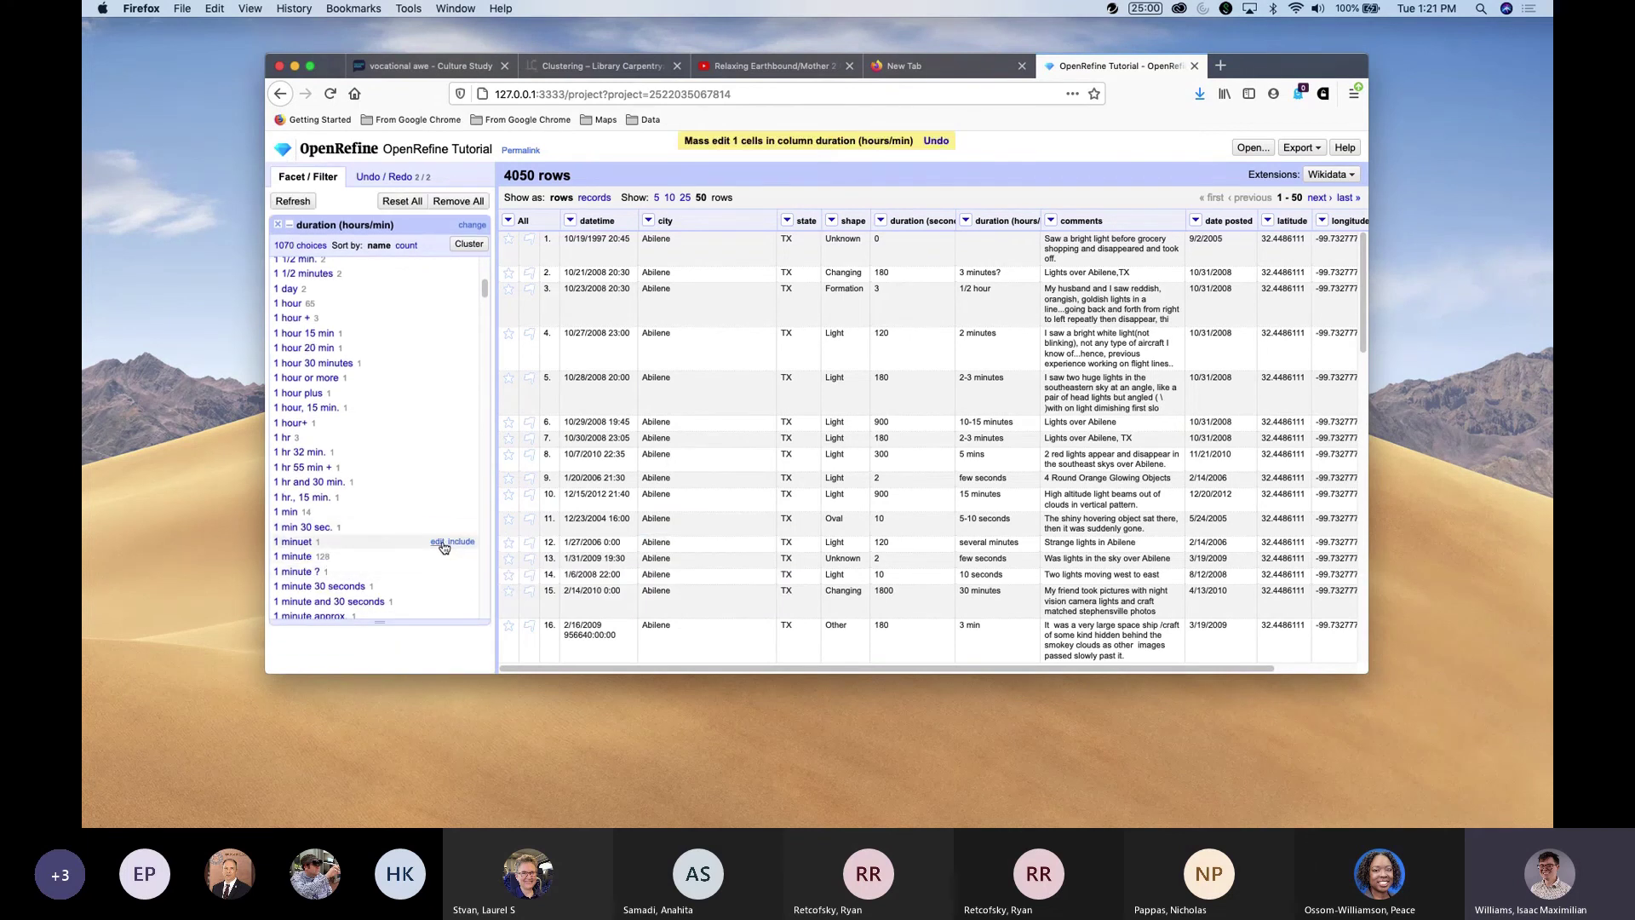
Correct the misspelled duration facet value "1 minuet" to "1 minute" and apply it.
{"action": "left_click", "coordinate": [440, 543]}
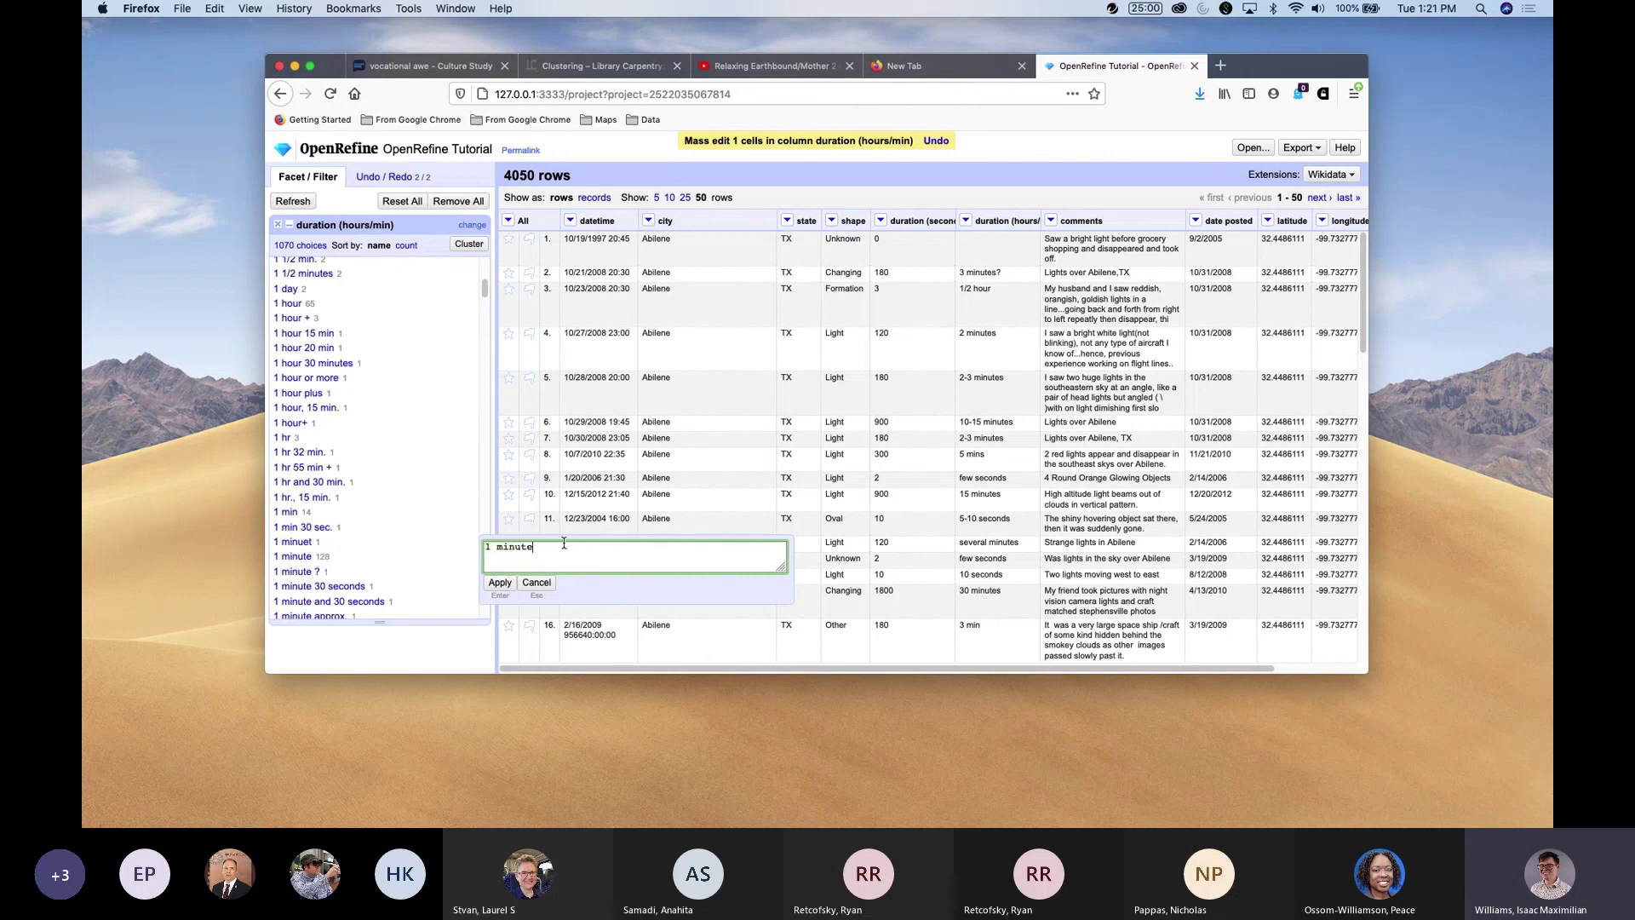
{"action": "left_click", "coordinate": [501, 583]}
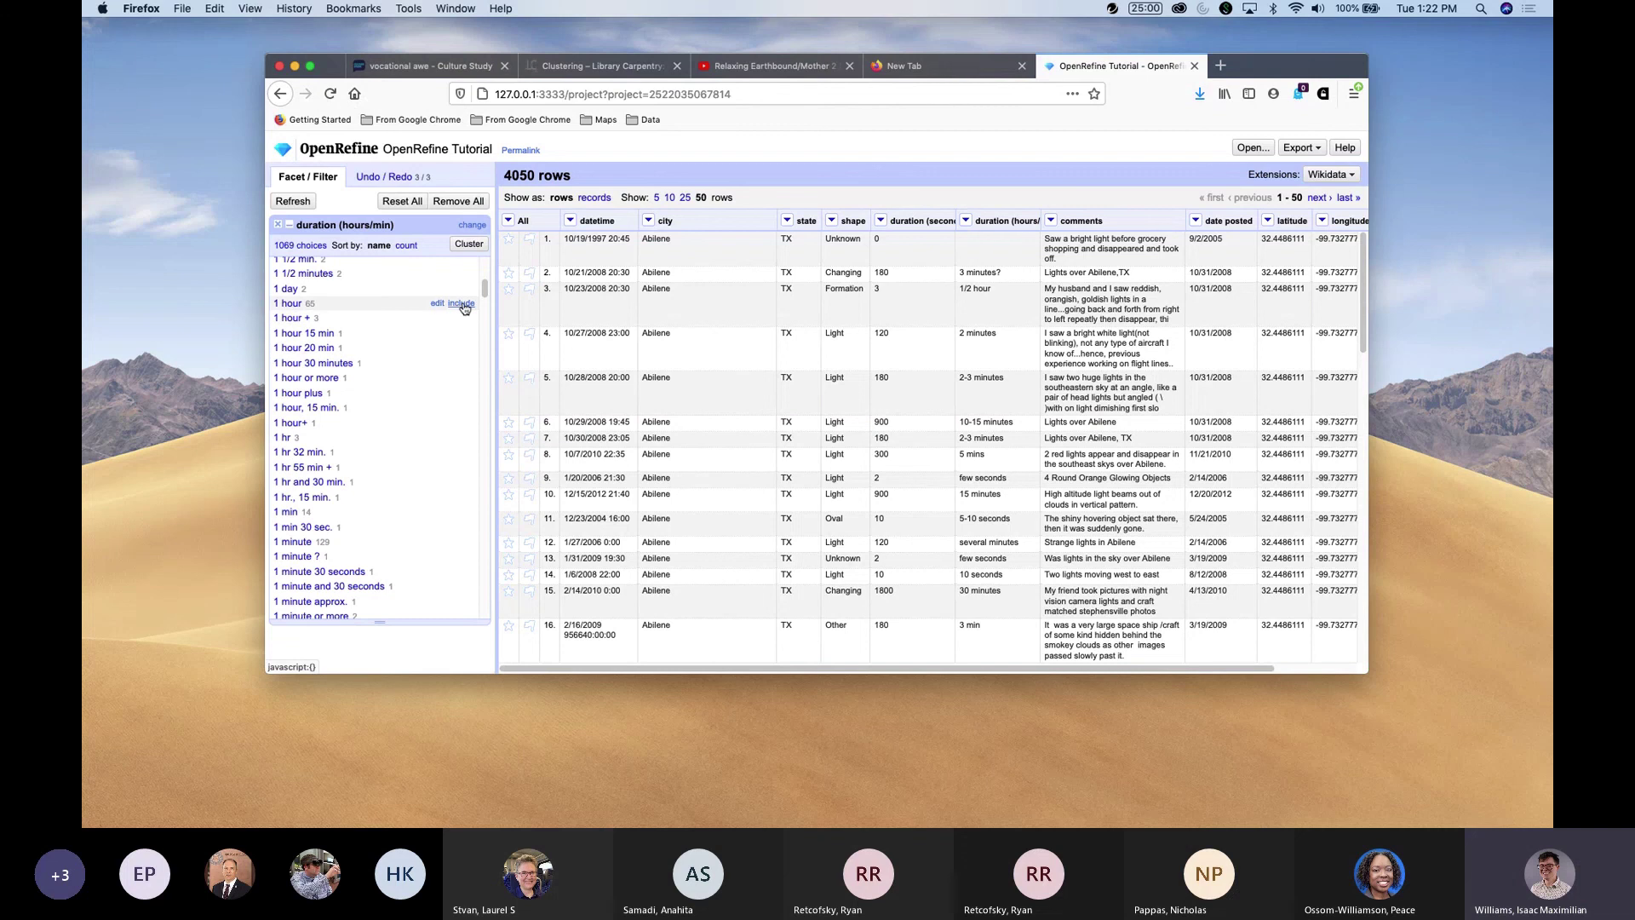
Filter the rows by the duration "1 hour", add "1 hour +" to the selection, and exclude "1 hour" to inspect the remaining rows.
{"action": "left_click", "coordinate": [461, 304]}
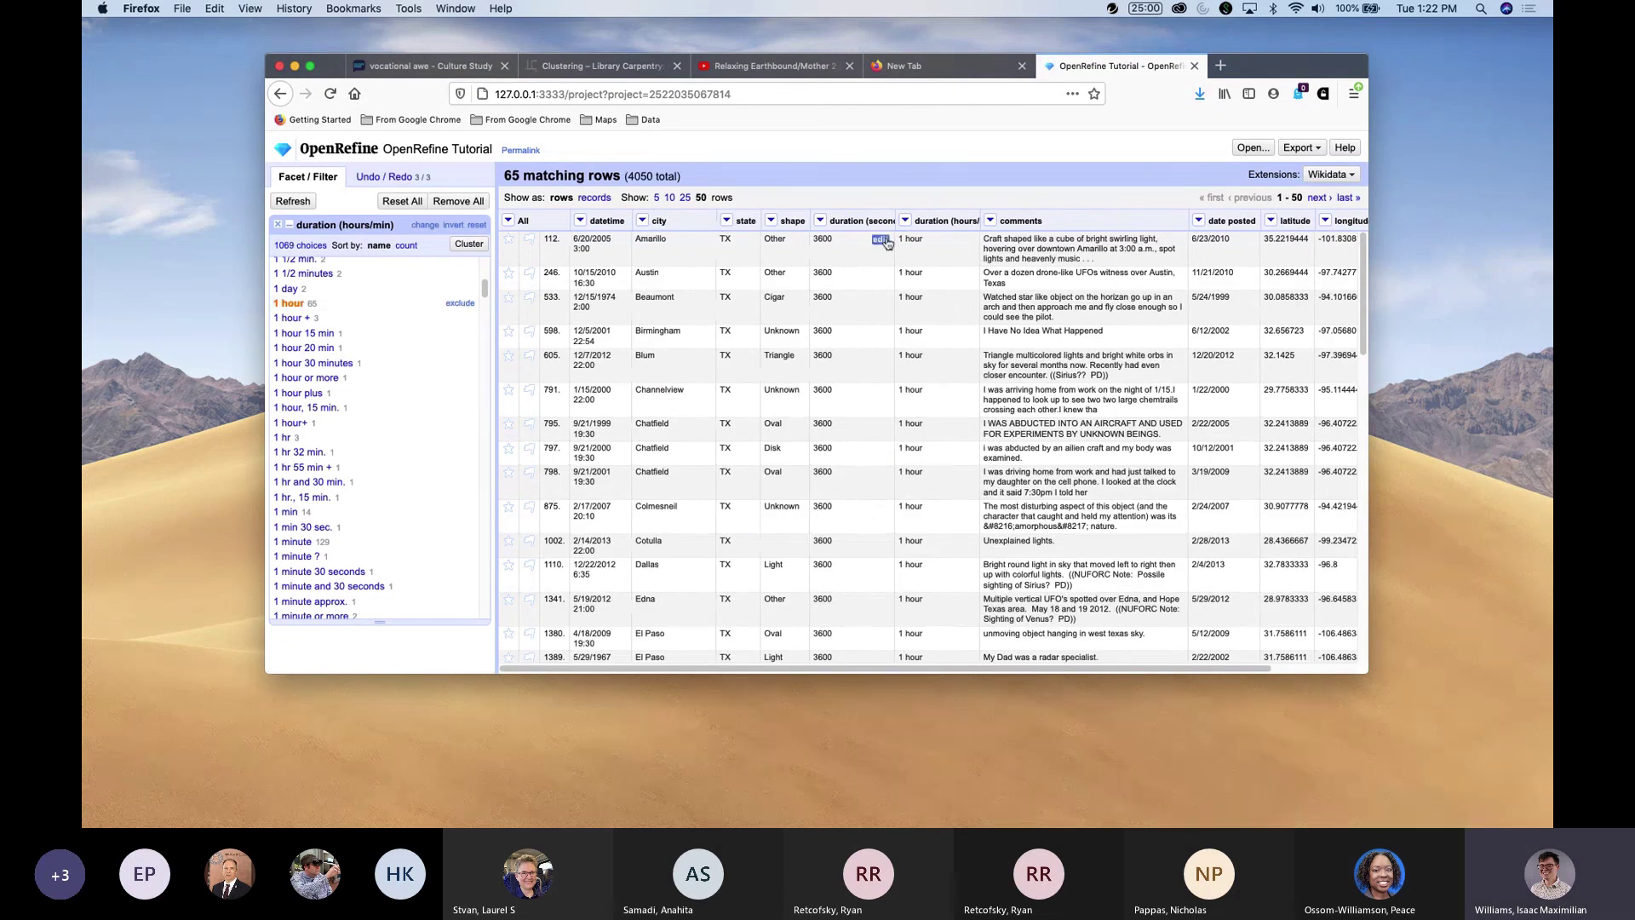
{"action": "scroll", "coordinate": [850, 492], "scroll_direction": "down", "scroll_amount": 2}
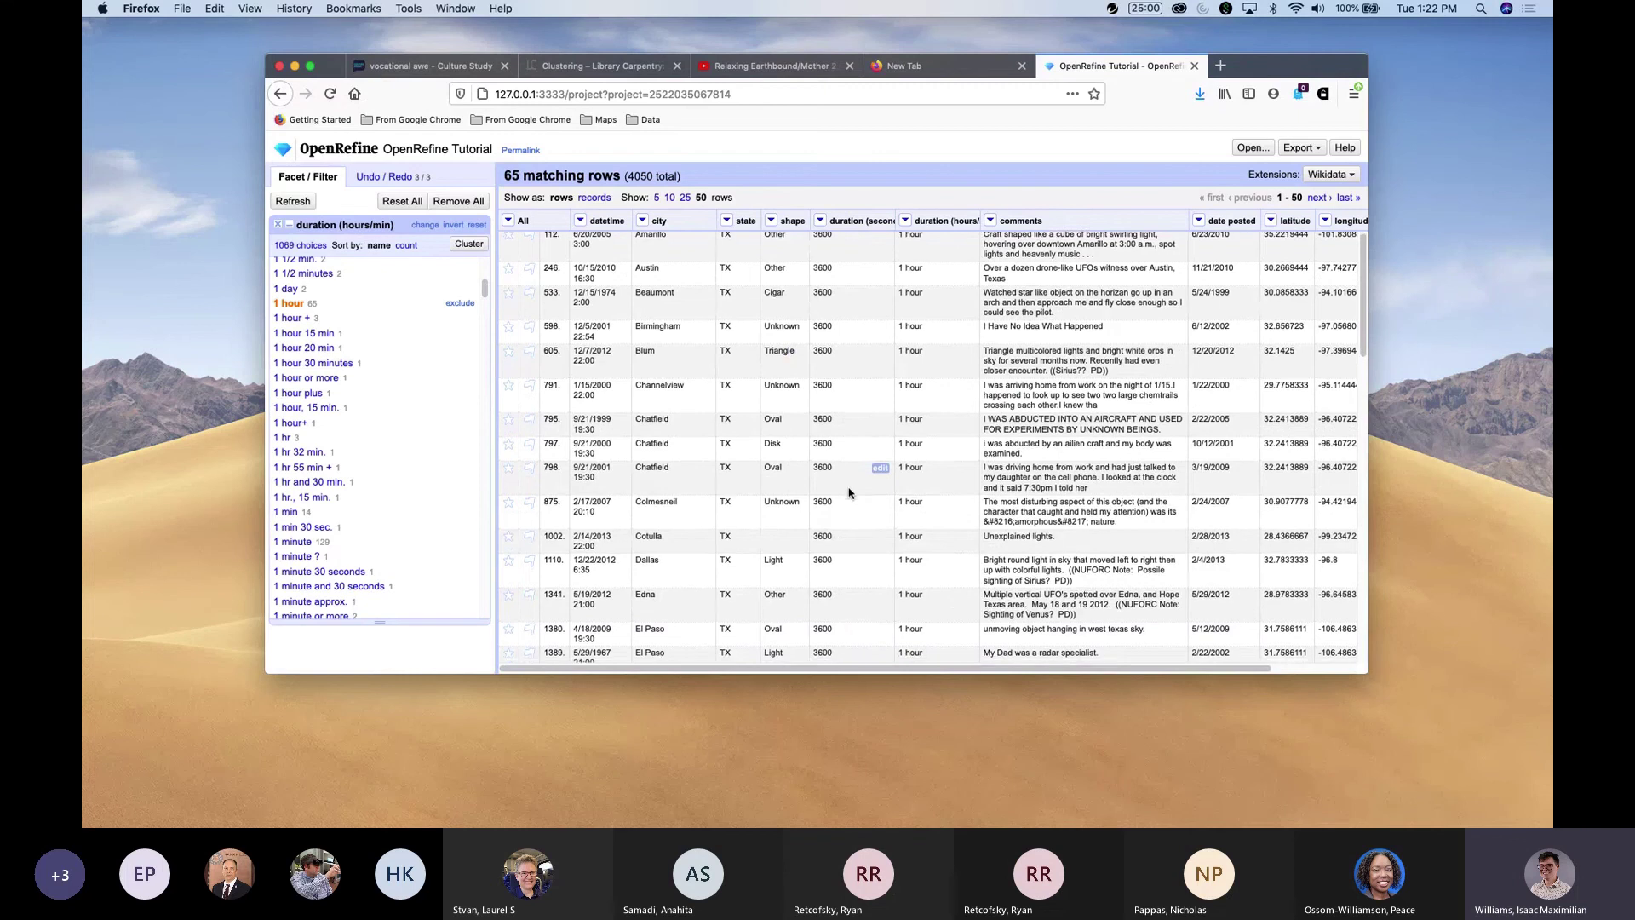
{"action": "scroll", "coordinate": [850, 493], "scroll_direction": "down", "scroll_amount": 3}
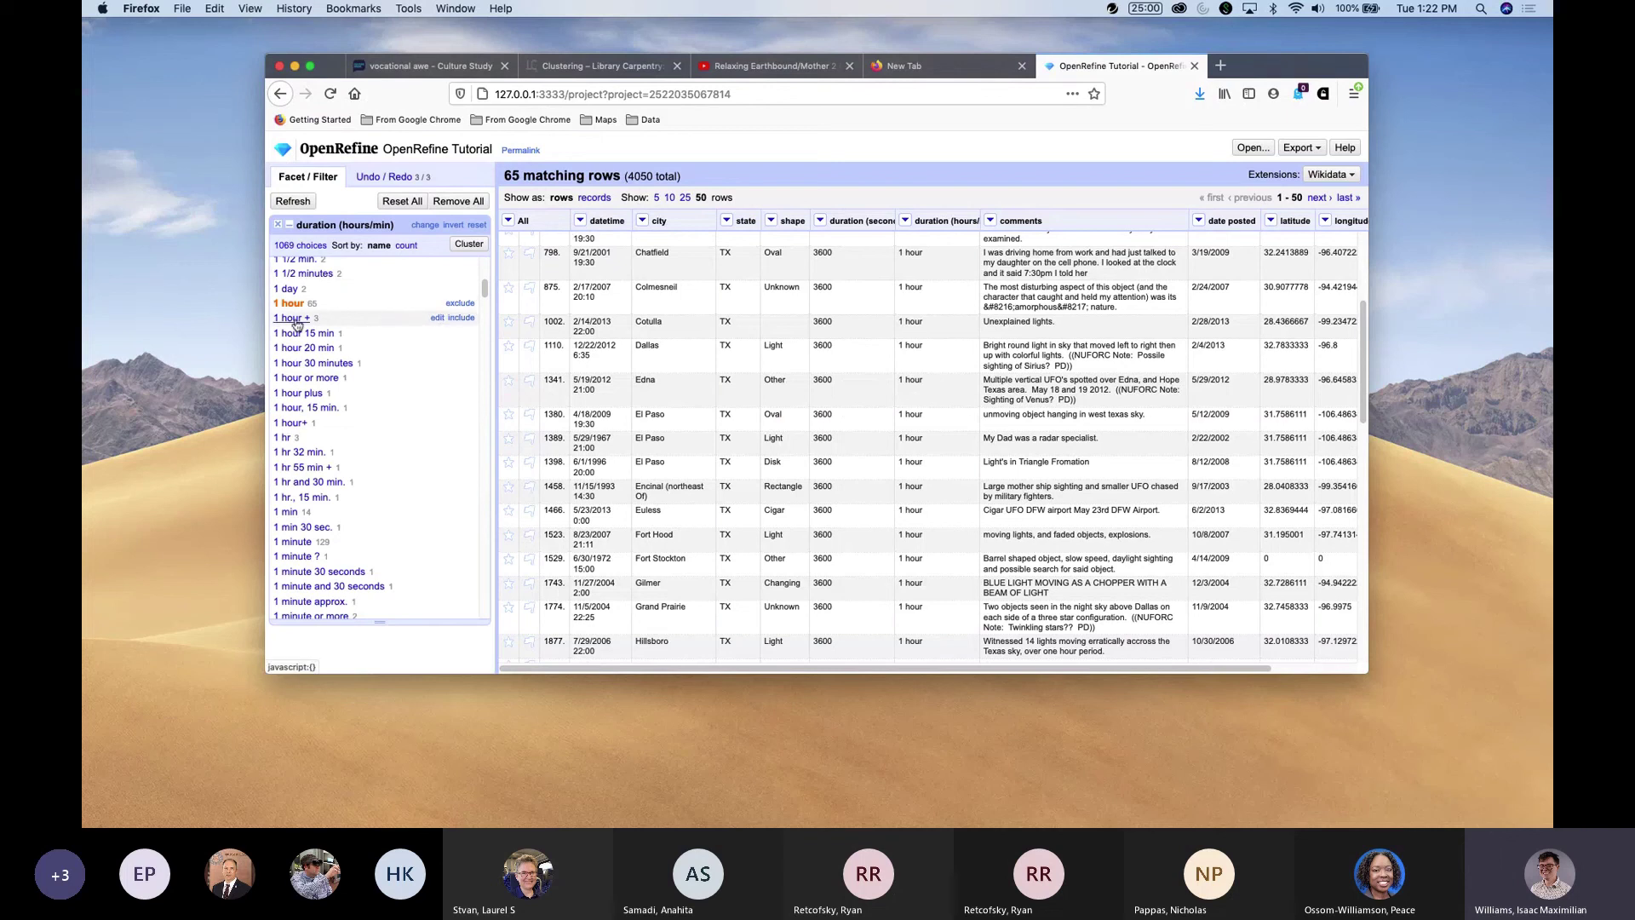
{"action": "left_click", "coordinate": [461, 318]}
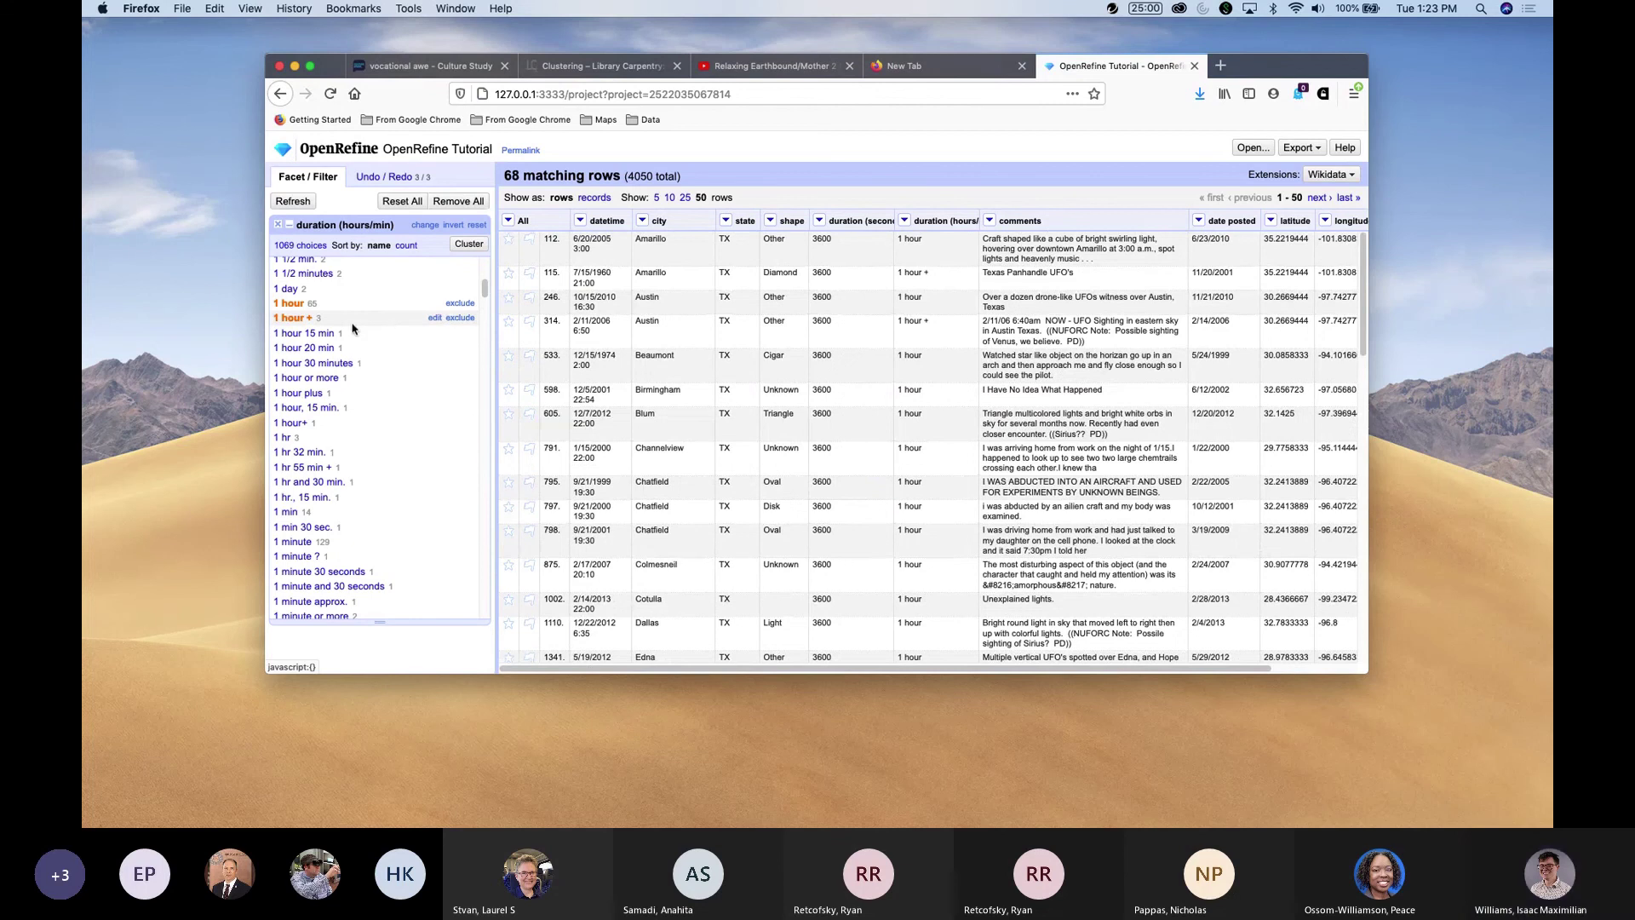
{"action": "left_click", "coordinate": [460, 305]}
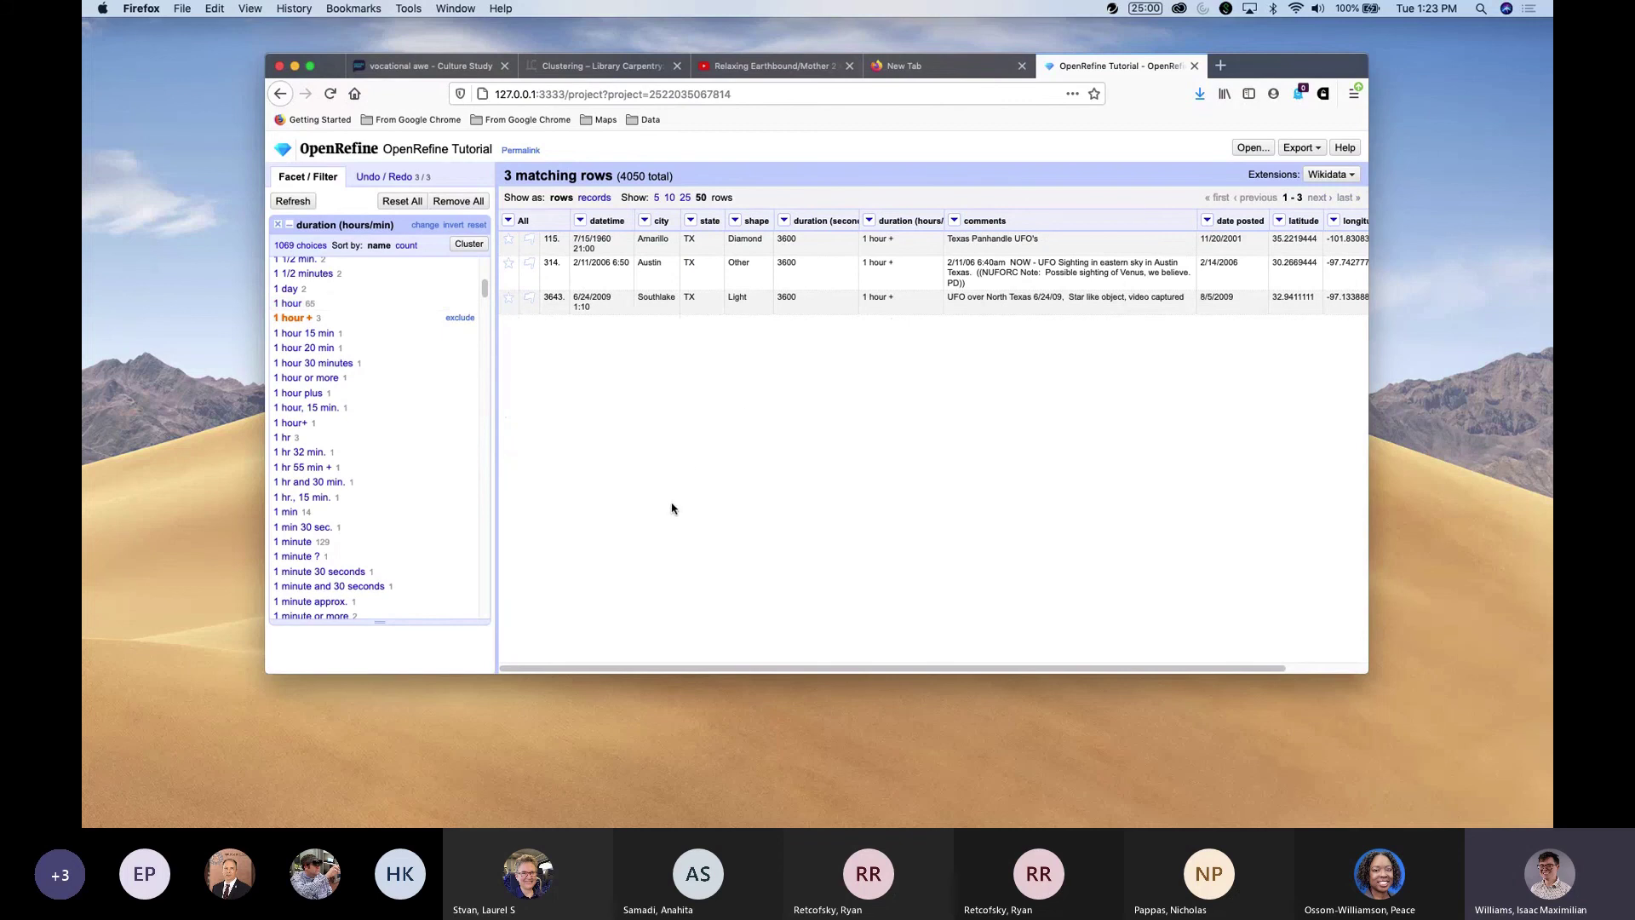
Clear the "1 hour +" filter and remove the duration (hours/min) facet.
{"action": "left_click", "coordinate": [460, 318]}
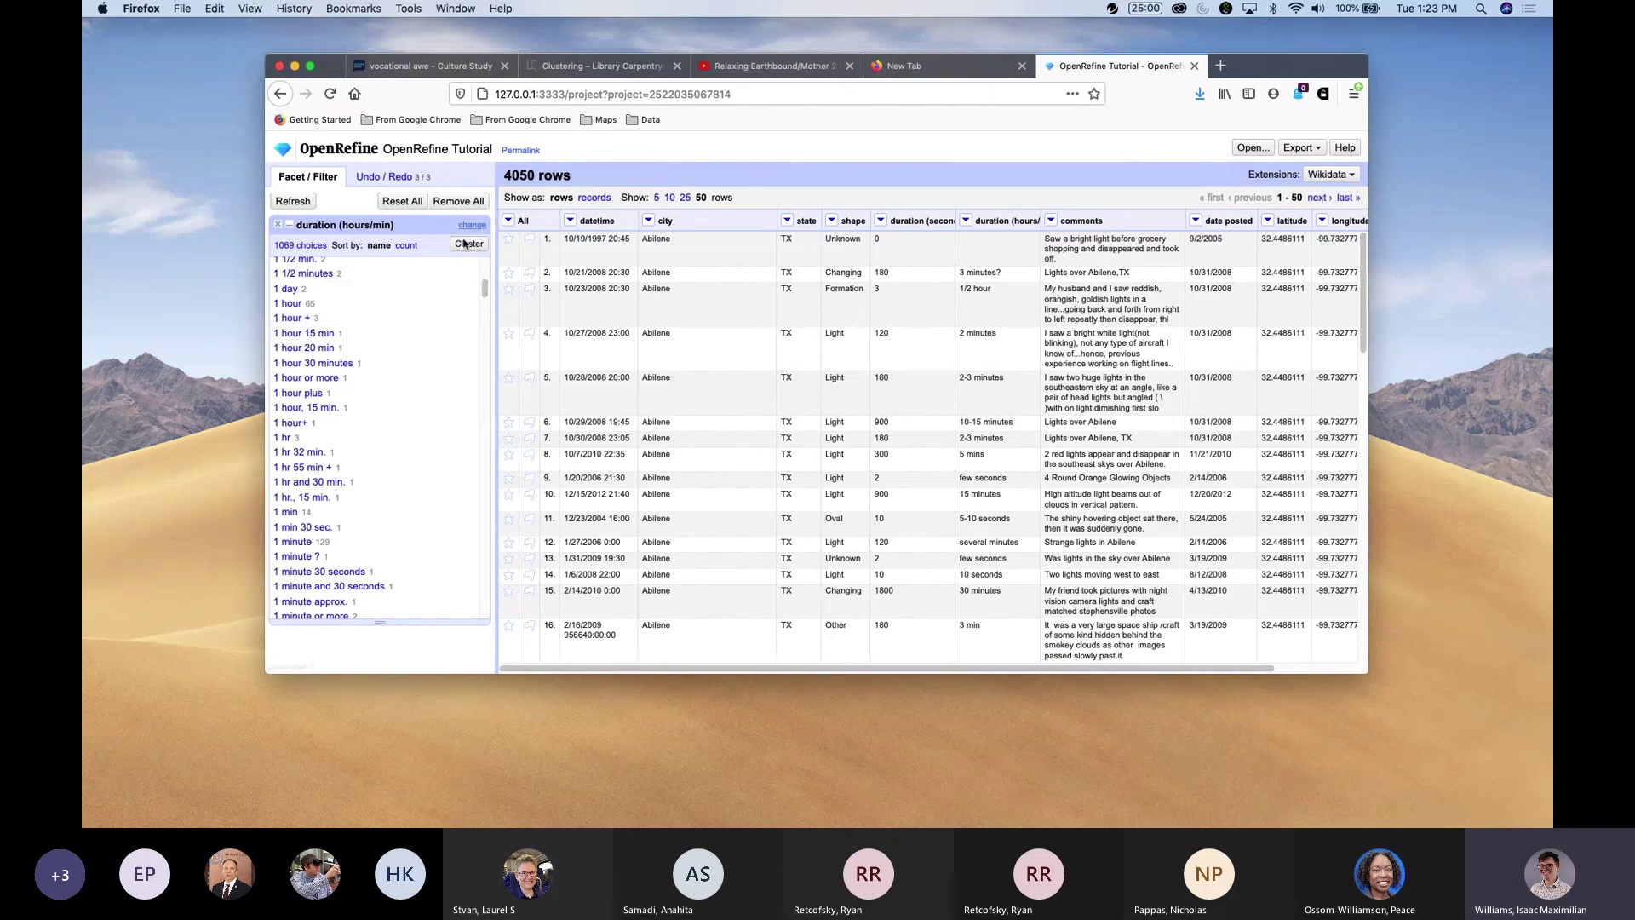
{"action": "left_click_drag", "start_coordinate": [488, 298], "coordinate": [492, 242]}
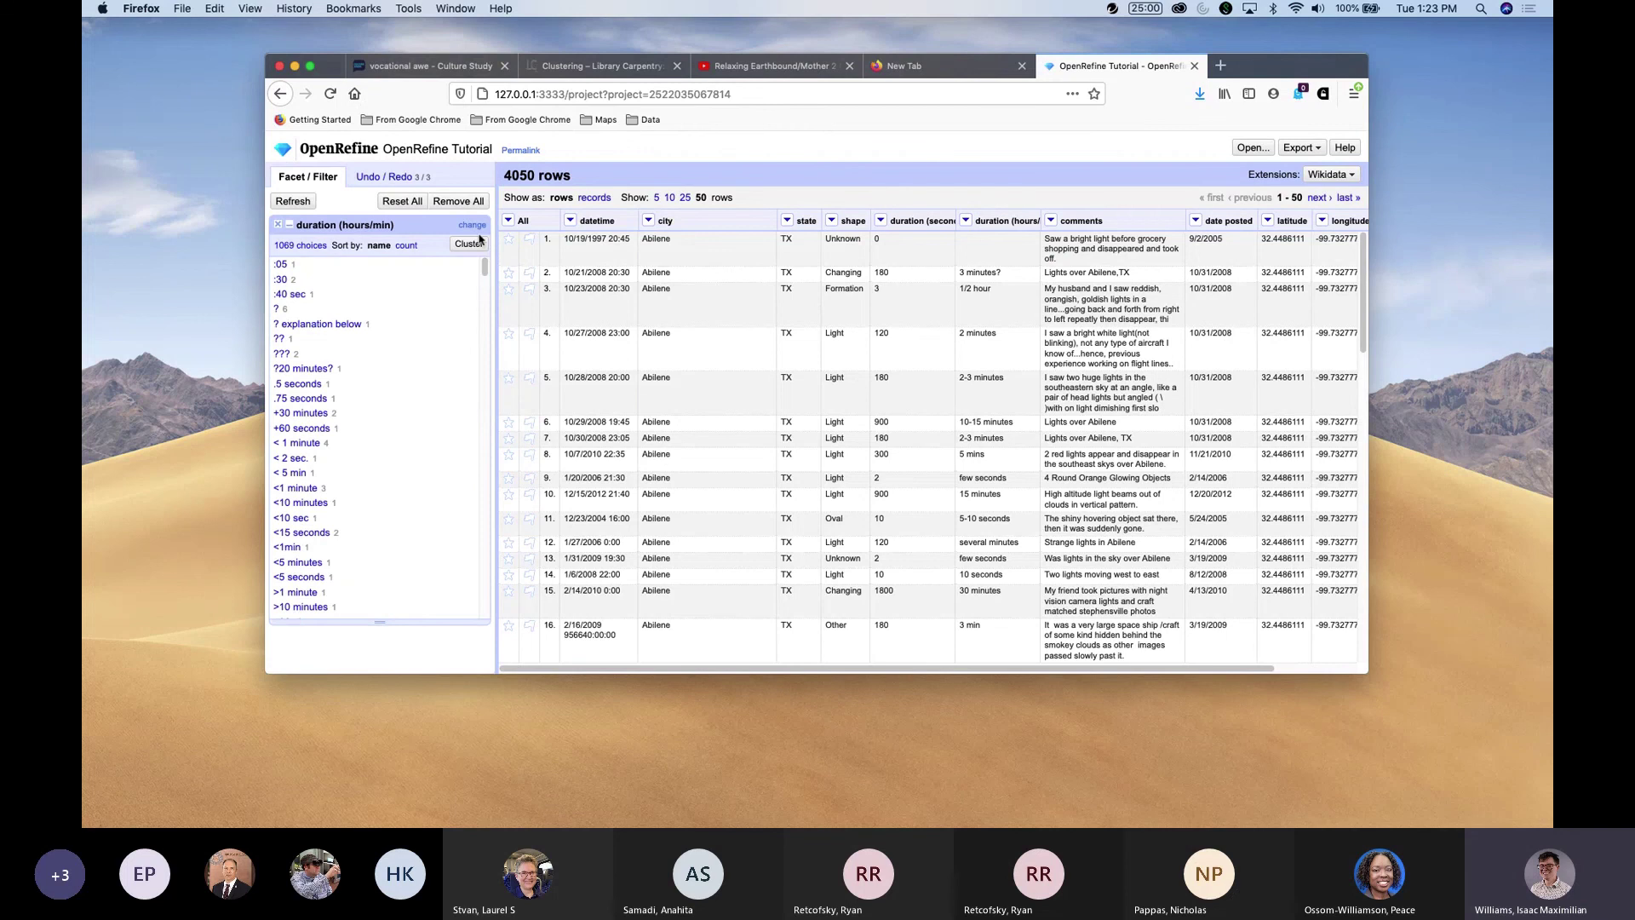
{"action": "left_click", "coordinate": [278, 226]}
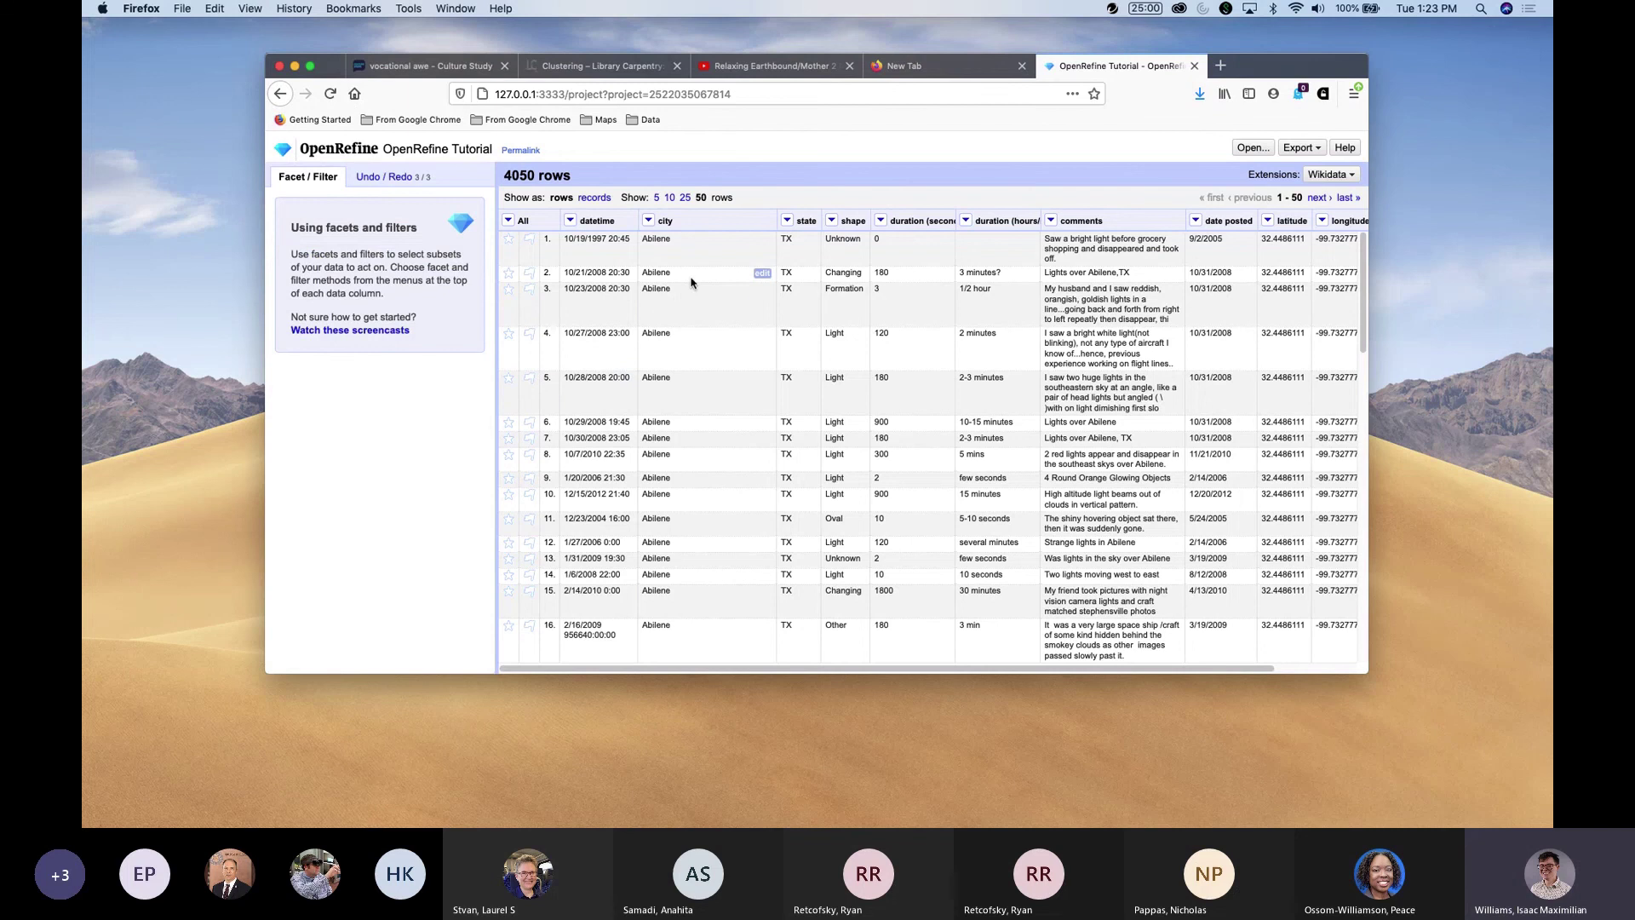
Cluster the city column with key collision and fingerprint, and mark the Kennedale, Arvana-lamesa and Dallas-fort Worth clusters for merging.
{"action": "left_click", "coordinate": [649, 222]}
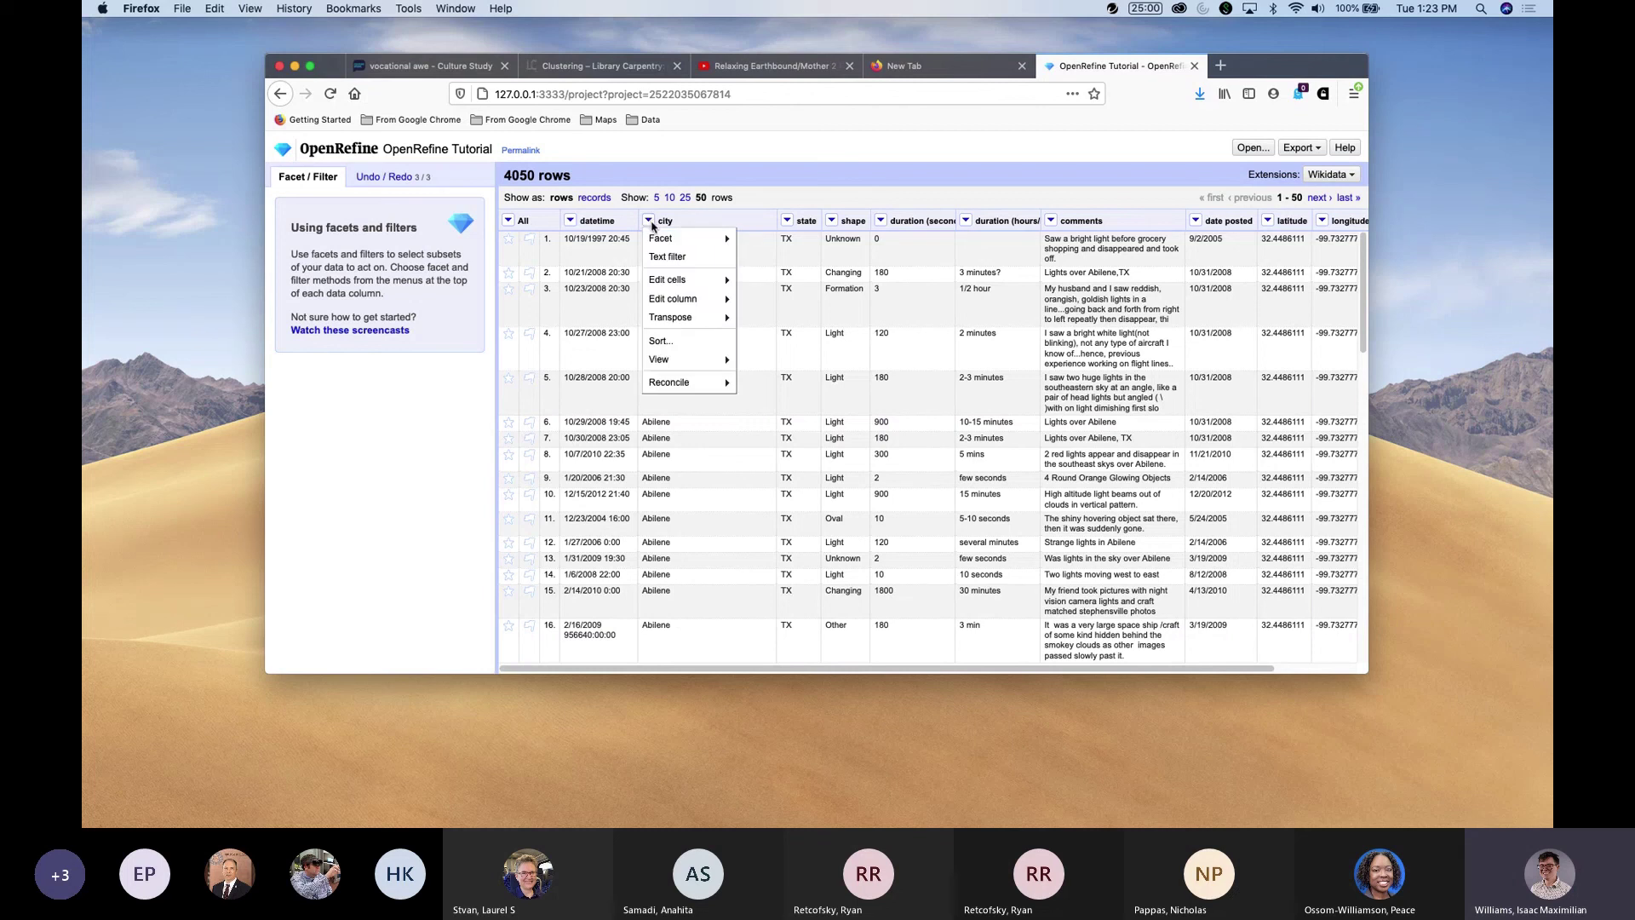
{"action": "mouse_move", "coordinate": [682, 283]}
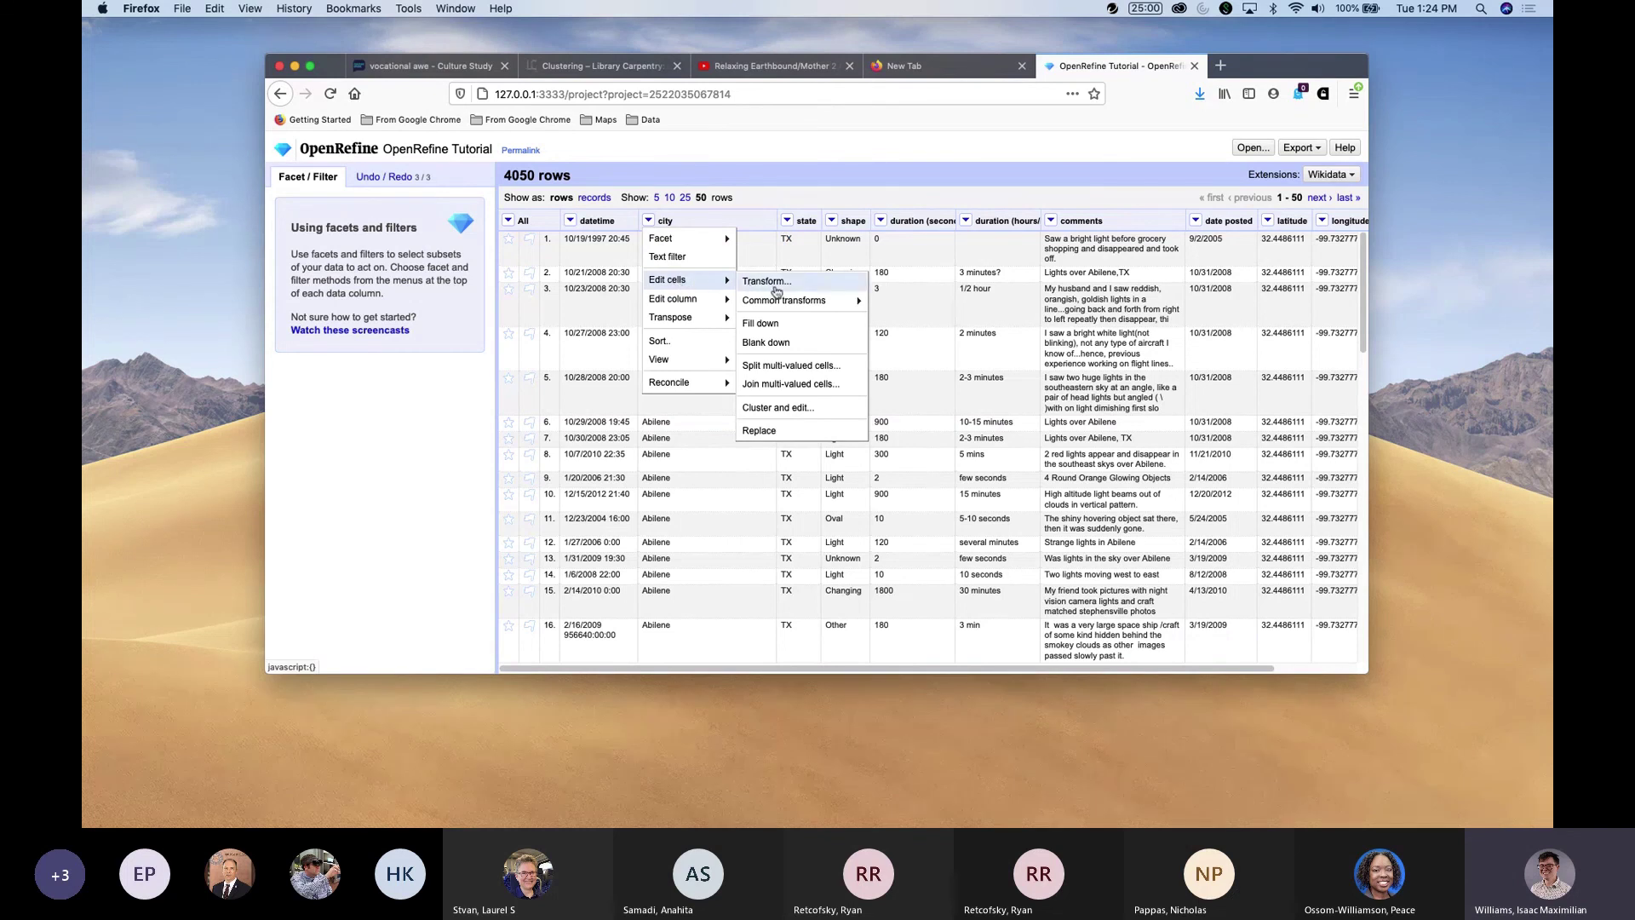
{"action": "left_click", "coordinate": [826, 410]}
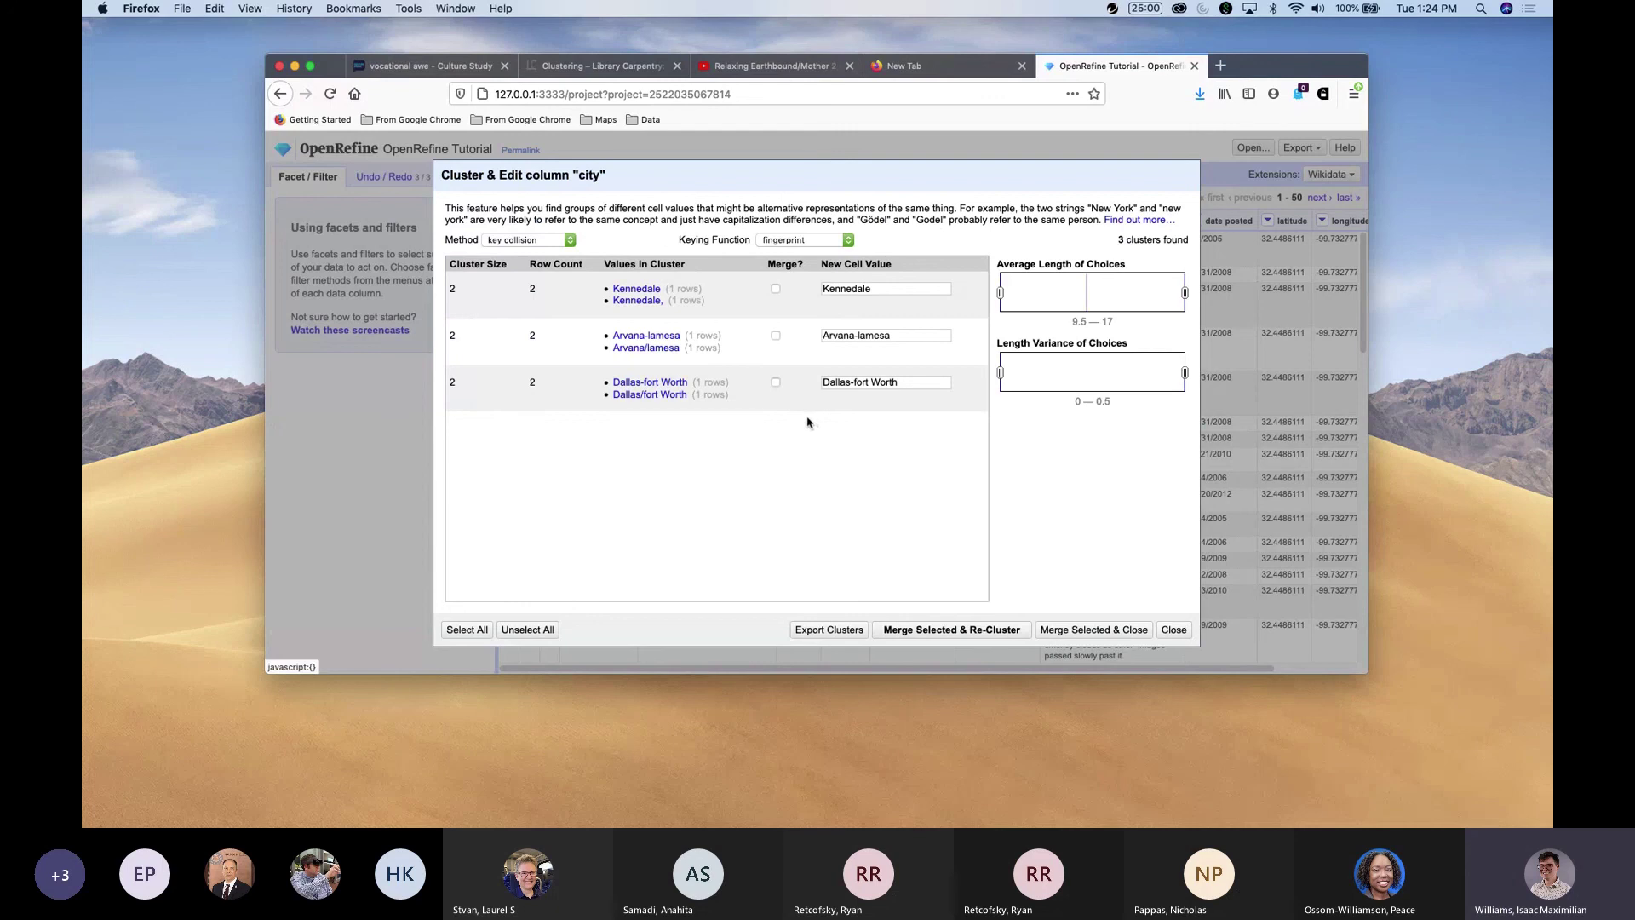
{"action": "left_click", "coordinate": [566, 241]}
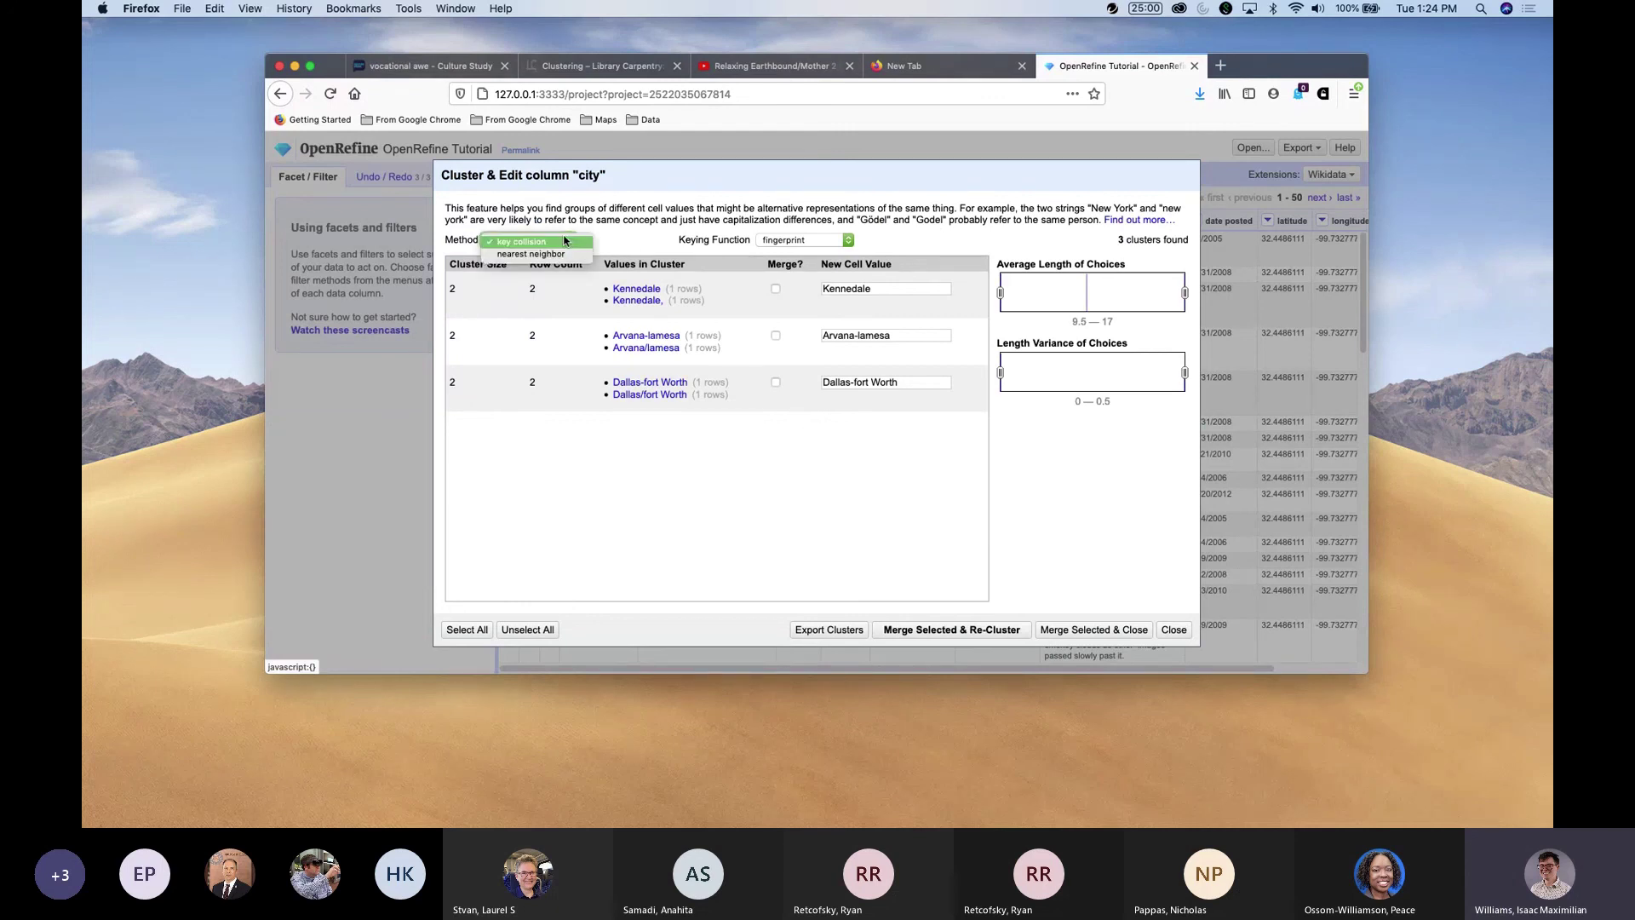
{"action": "left_click", "coordinate": [566, 241]}
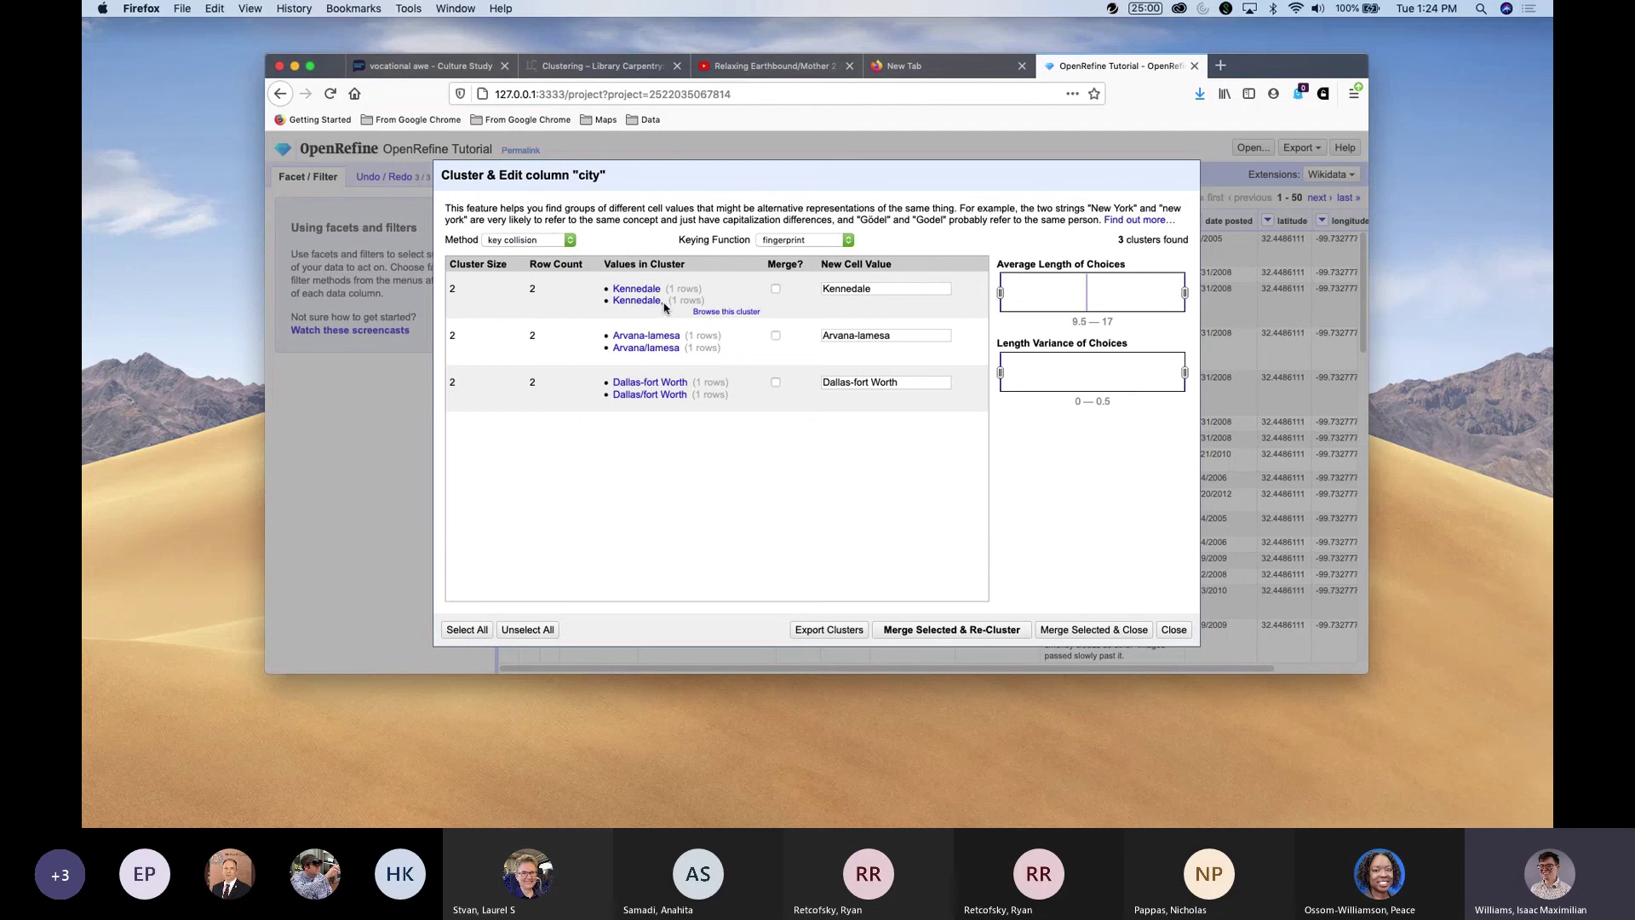
{"action": "left_click", "coordinate": [777, 291]}
{"action": "left_click", "coordinate": [776, 337]}
{"action": "left_click", "coordinate": [775, 382]}
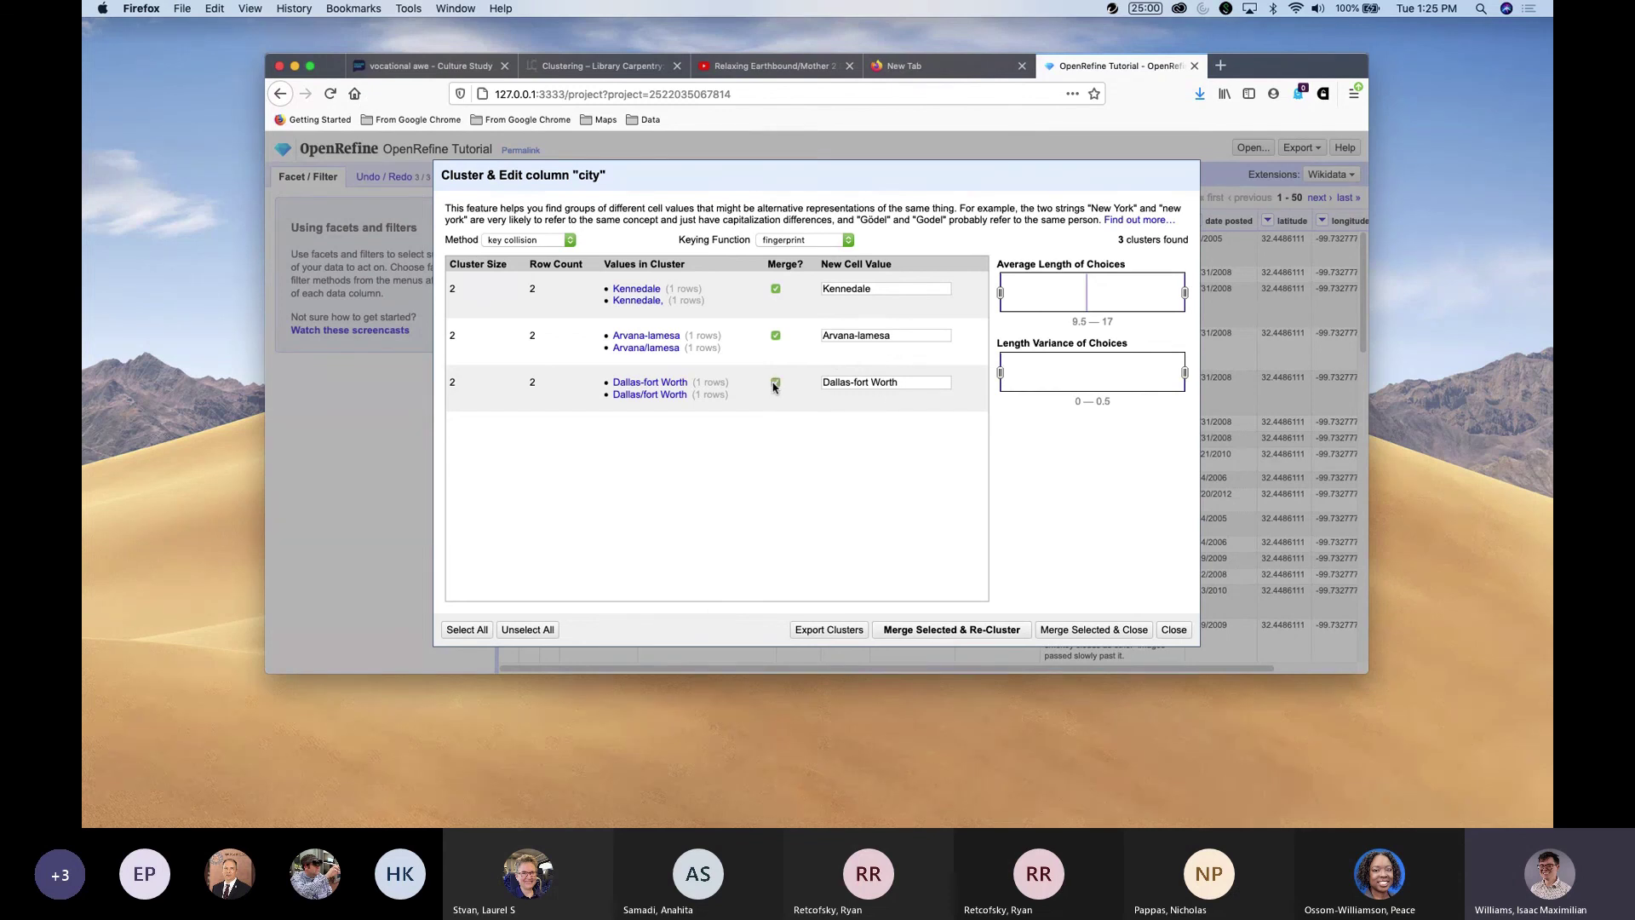
Set the new cell values to "Dallas-Fort Worth" and "Arvana-Lamesa", and merge the selected clusters with re-clustering.
{"action": "left_click", "coordinate": [854, 382]}
{"action": "key", "text": "Delete"}
{"action": "type", "text": "F"}
{"action": "left_click", "coordinate": [884, 476]}
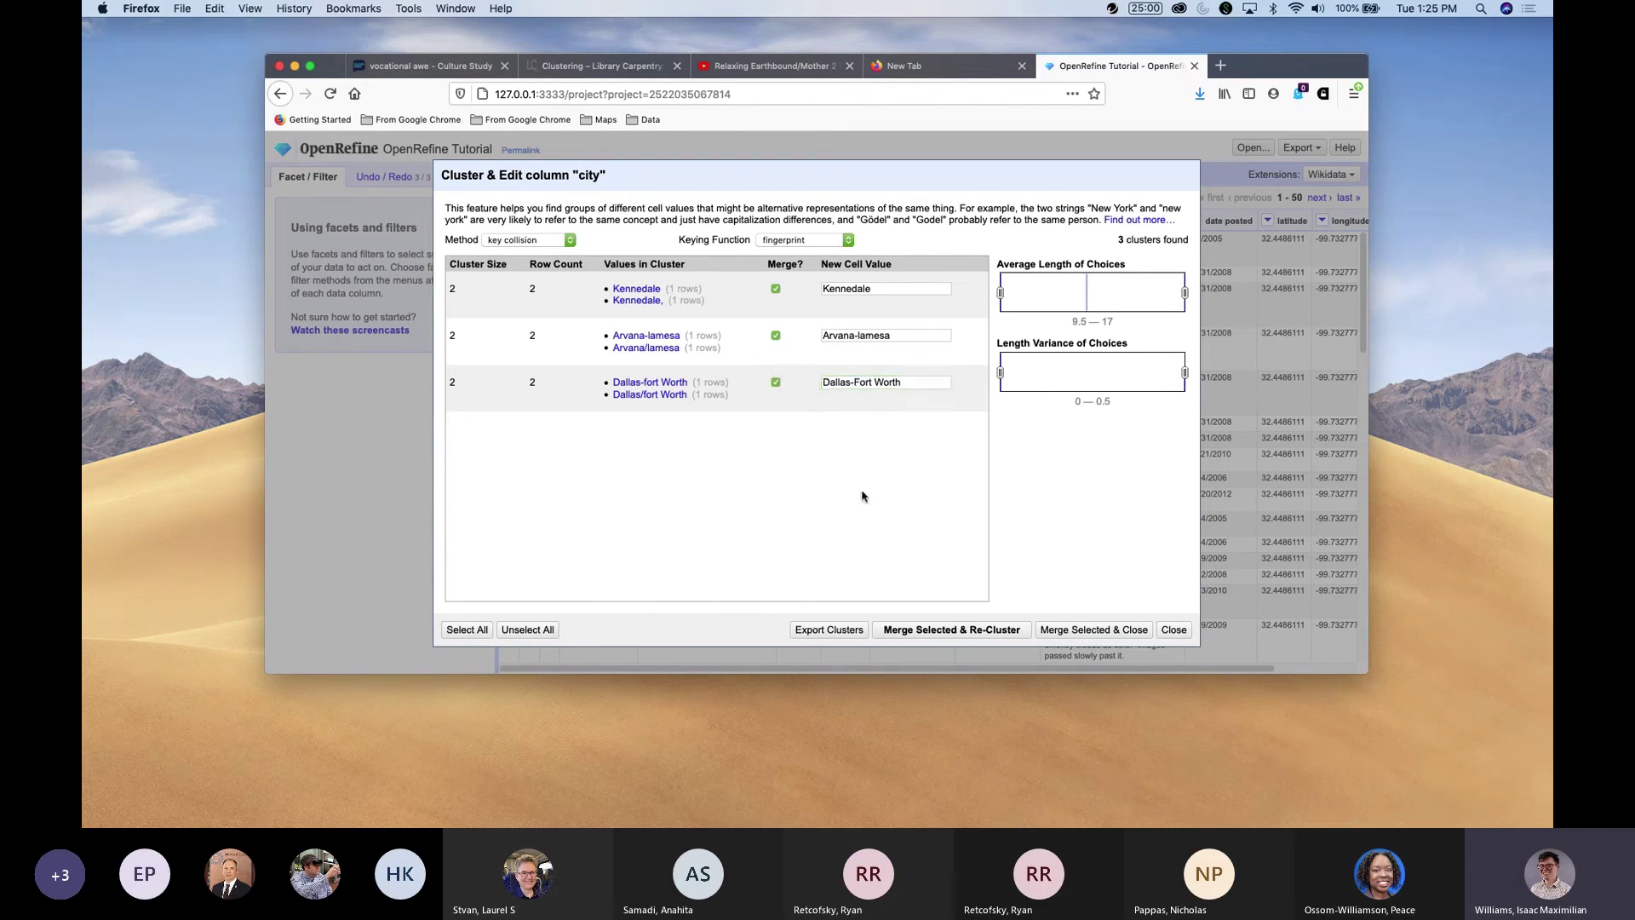
{"action": "left_click", "coordinate": [856, 335]}
{"action": "key", "text": "Delete"}
{"action": "type", "text": "L"}
{"action": "left_click", "coordinate": [825, 435]}
{"action": "left_click", "coordinate": [971, 636]}
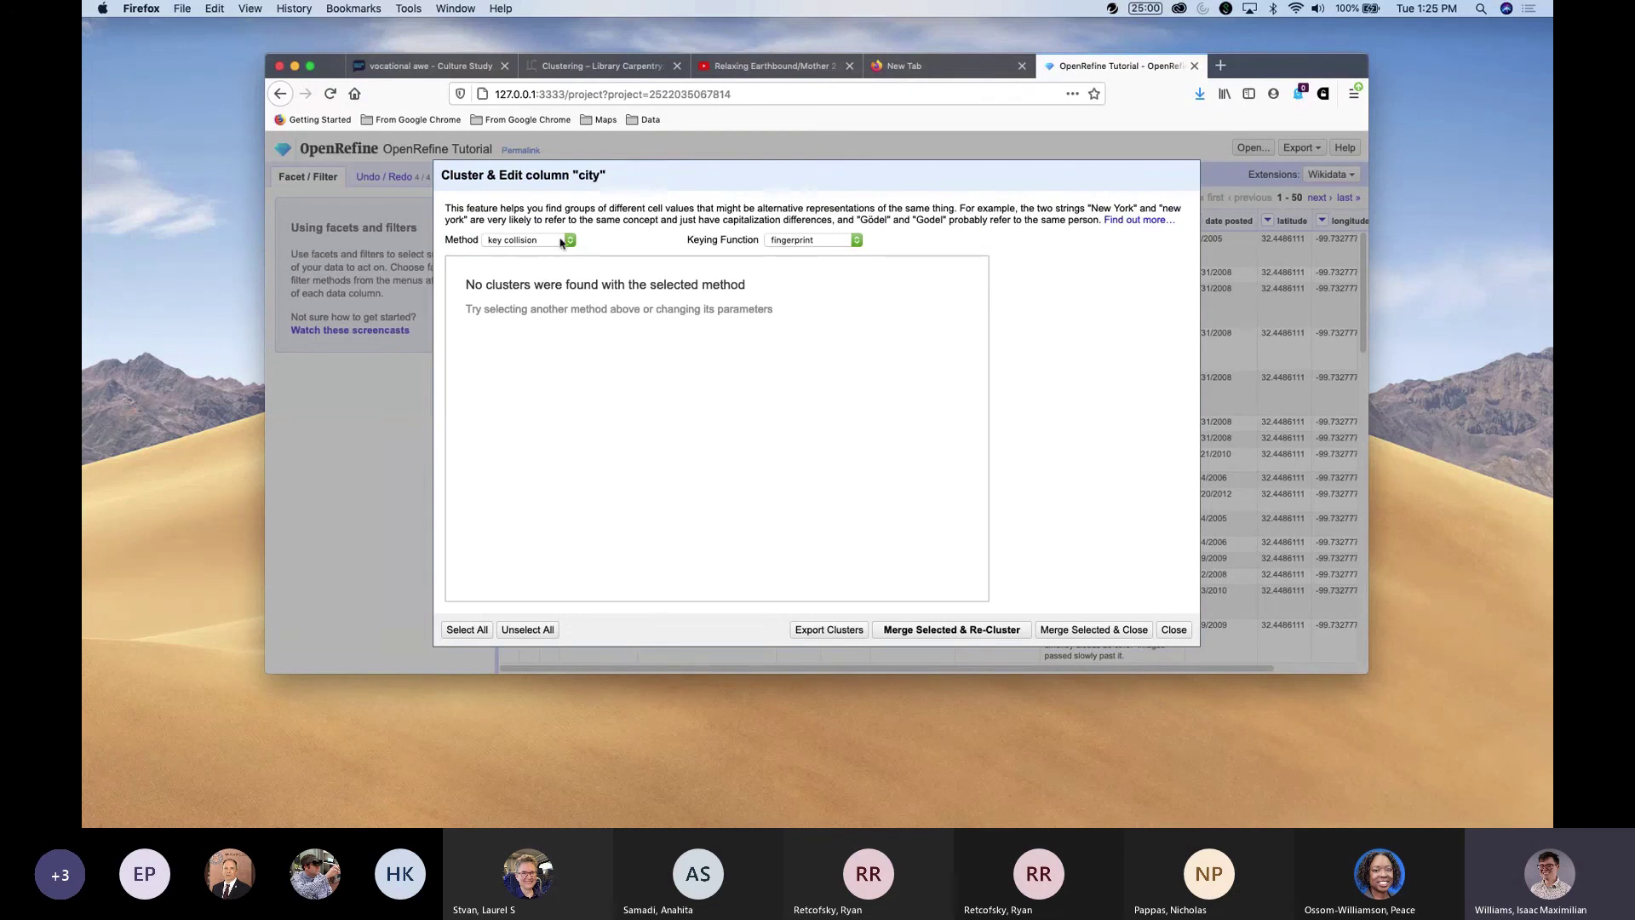
Switch the clustering method to nearest neighbor and mark the Royse City, Harker Heights, San Antonio and Garwood clusters for merging.
{"action": "left_click", "coordinate": [560, 241]}
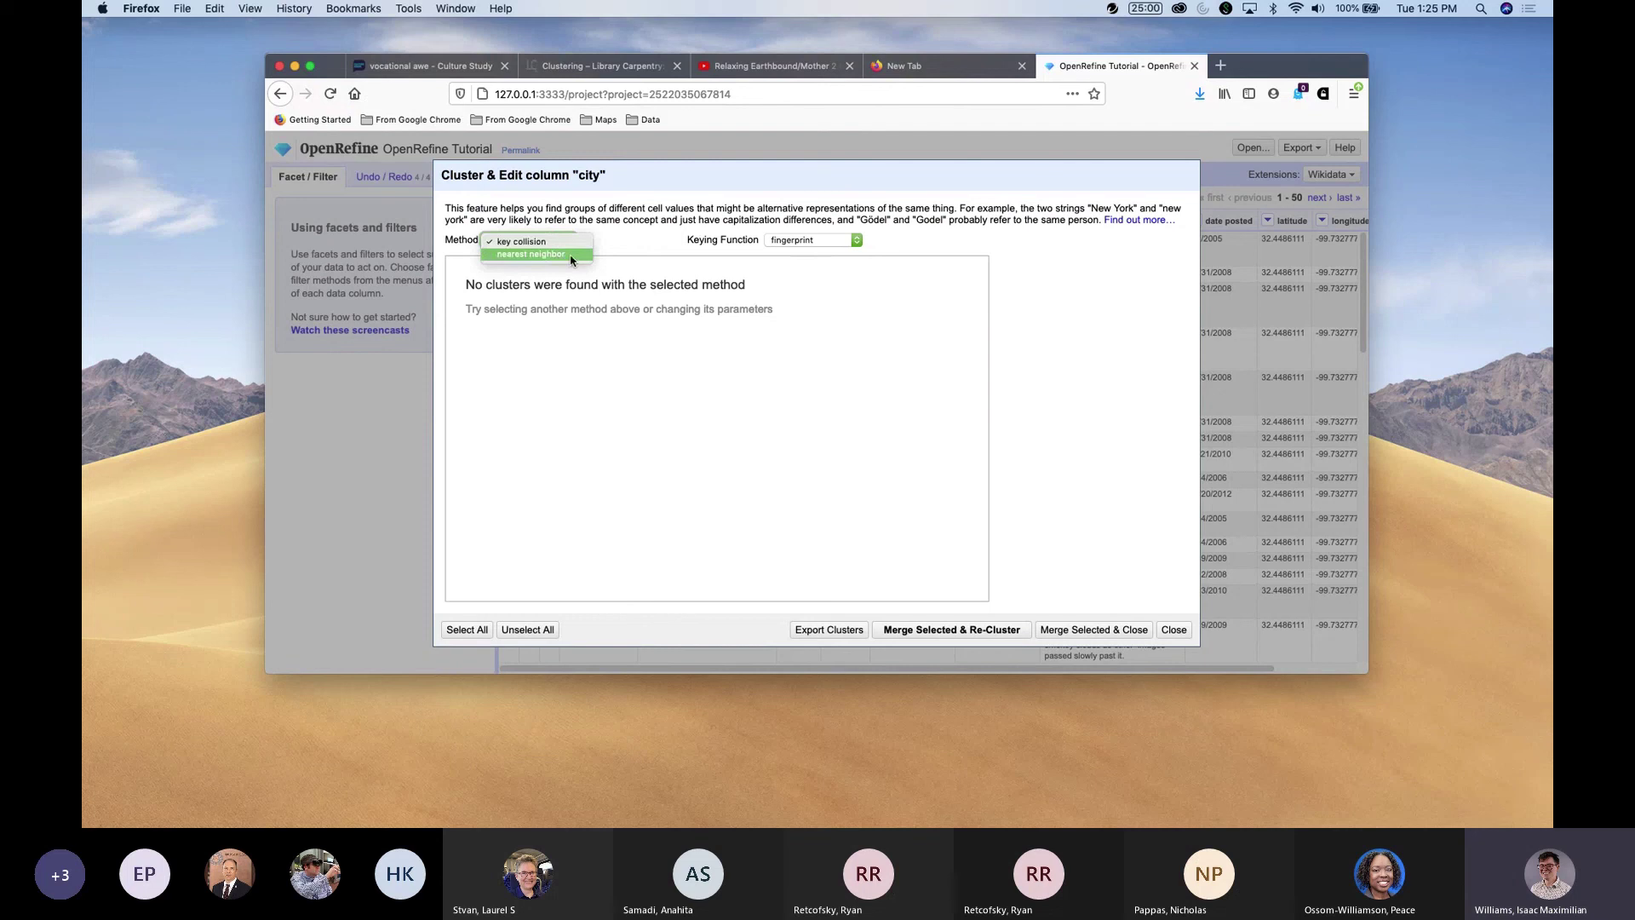
{"action": "left_click", "coordinate": [569, 255]}
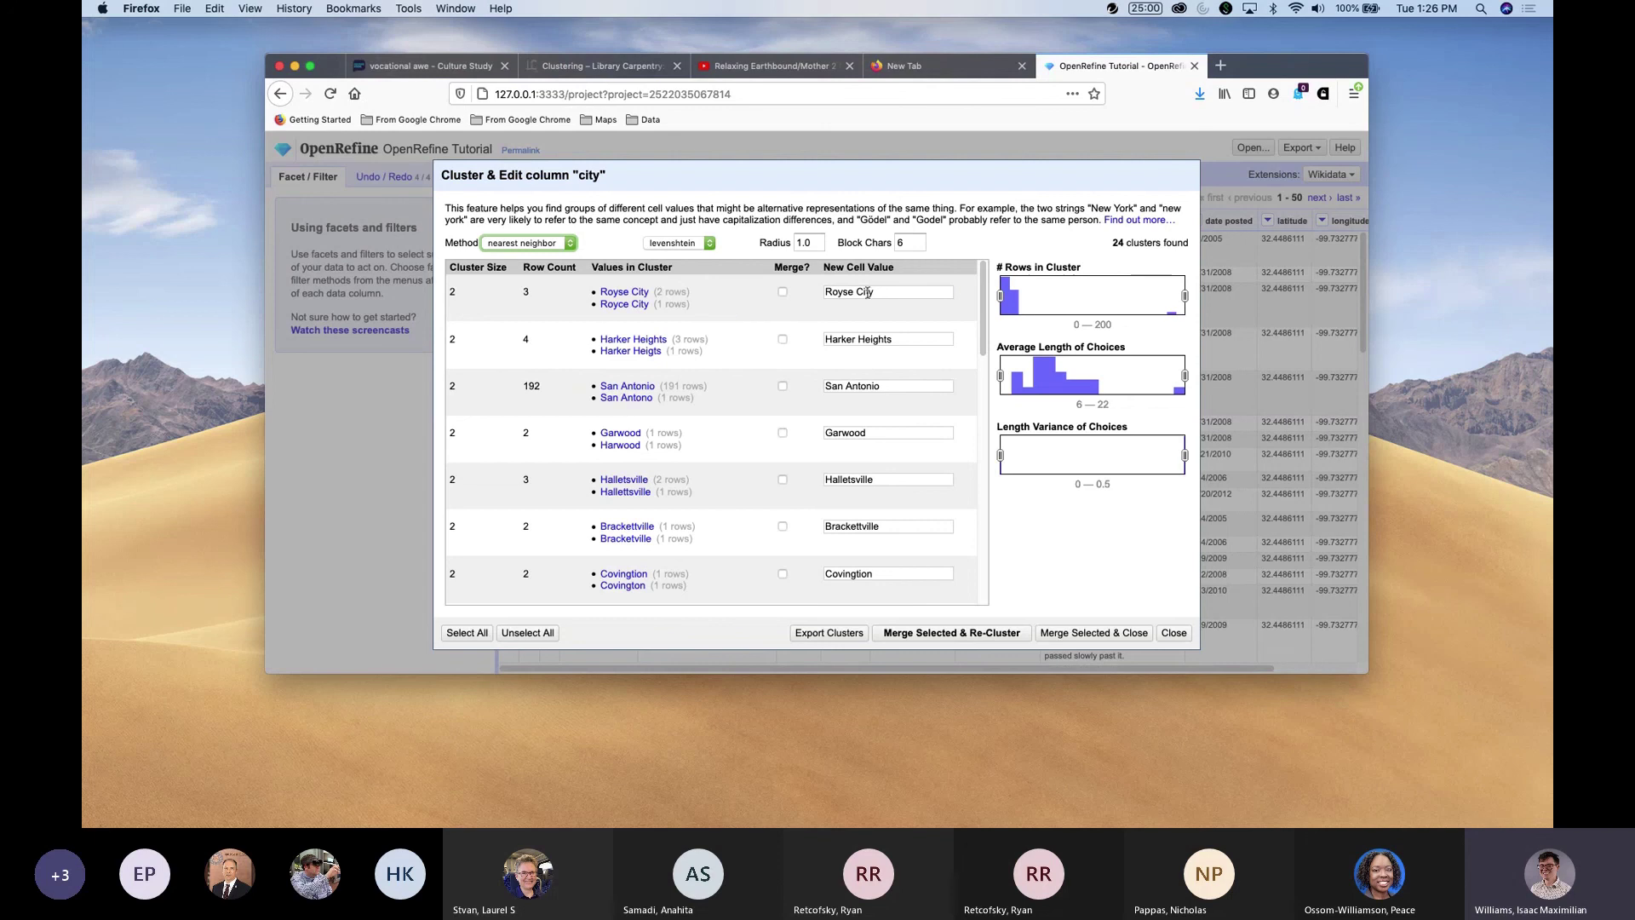
{"action": "left_click", "coordinate": [782, 292]}
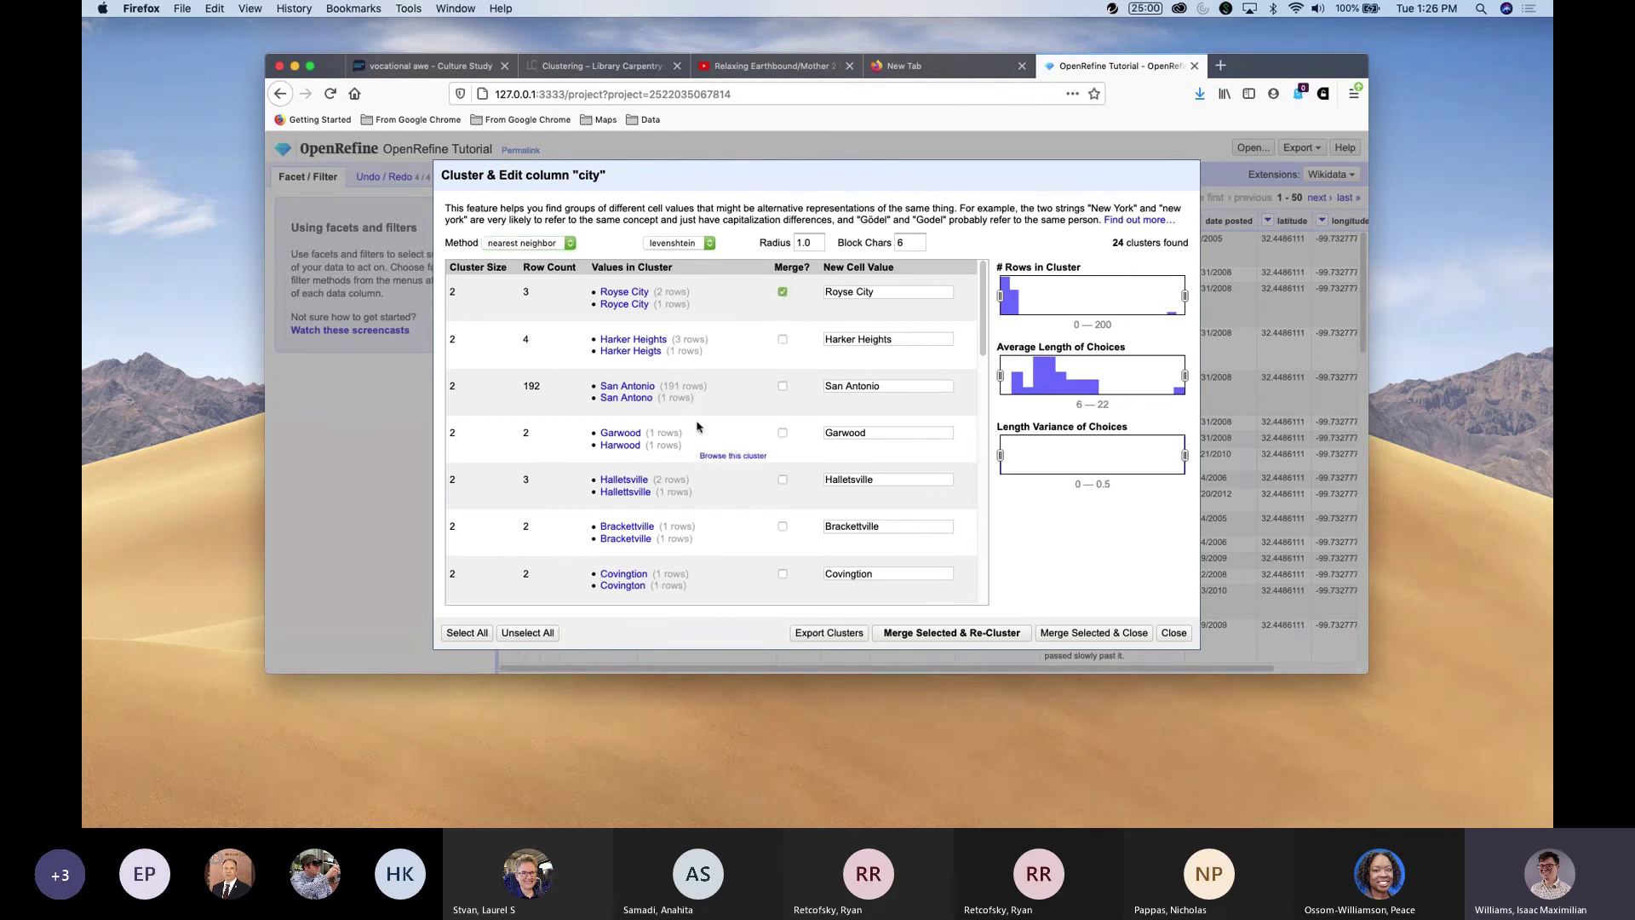
{"action": "left_click", "coordinate": [782, 340]}
{"action": "left_click", "coordinate": [782, 387]}
{"action": "left_click", "coordinate": [782, 437]}
Also mark the Nacogdoches cluster, merge the selected clusters with re-clustering, and close the city clustering dialog.
{"action": "scroll", "coordinate": [778, 482], "scroll_direction": "down", "scroll_amount": 3}
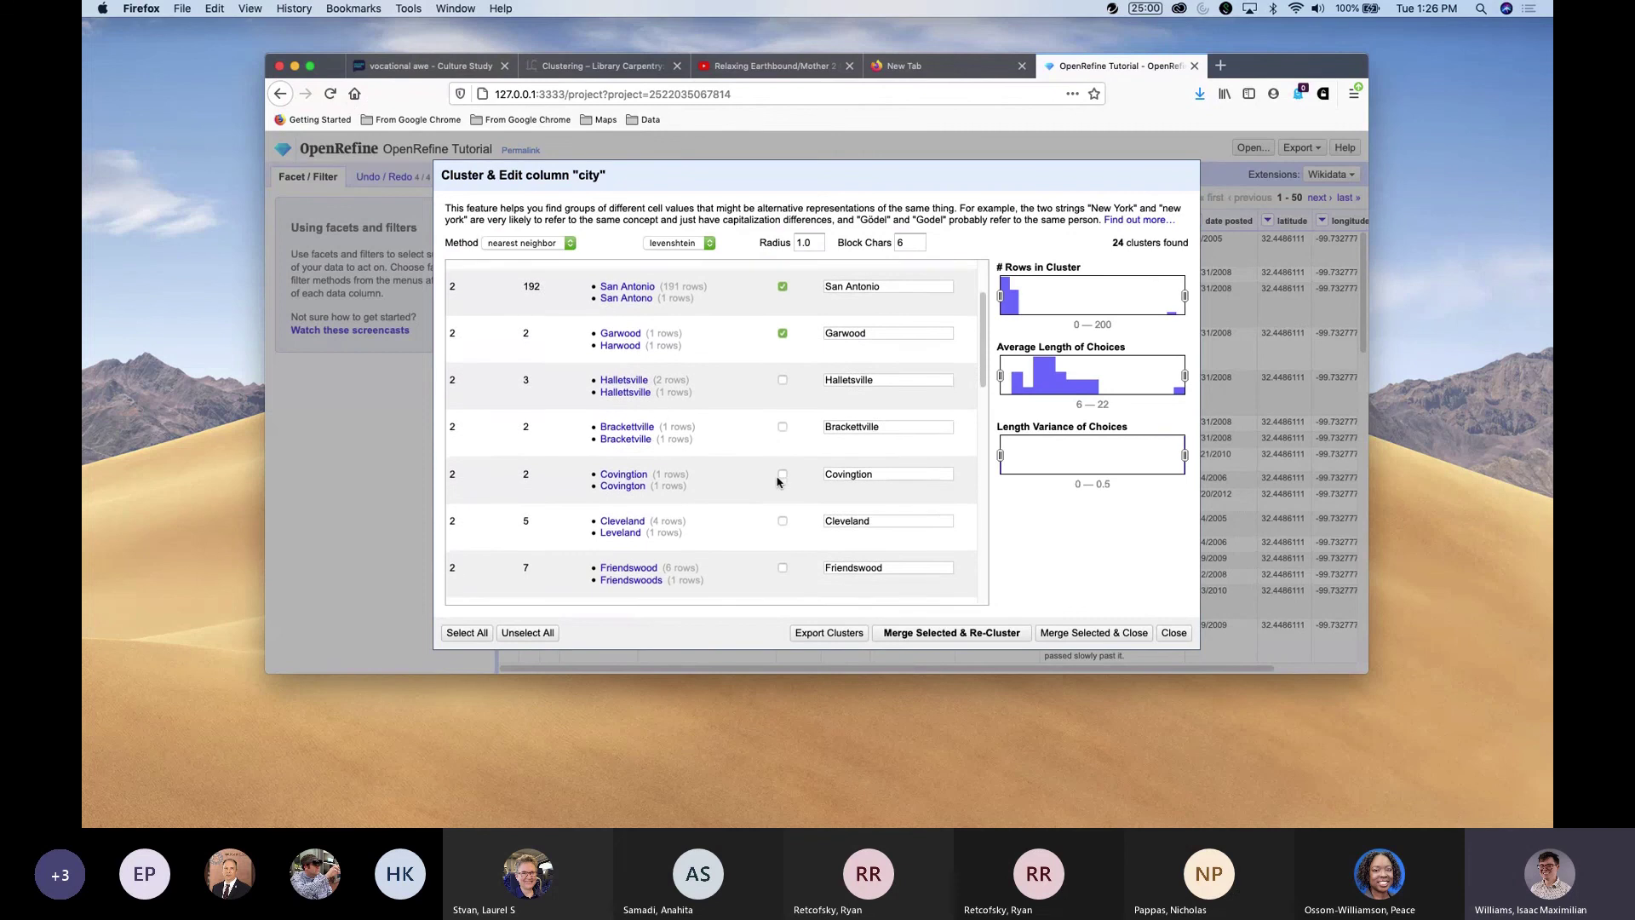
{"action": "scroll", "coordinate": [777, 482], "scroll_direction": "down", "scroll_amount": 5}
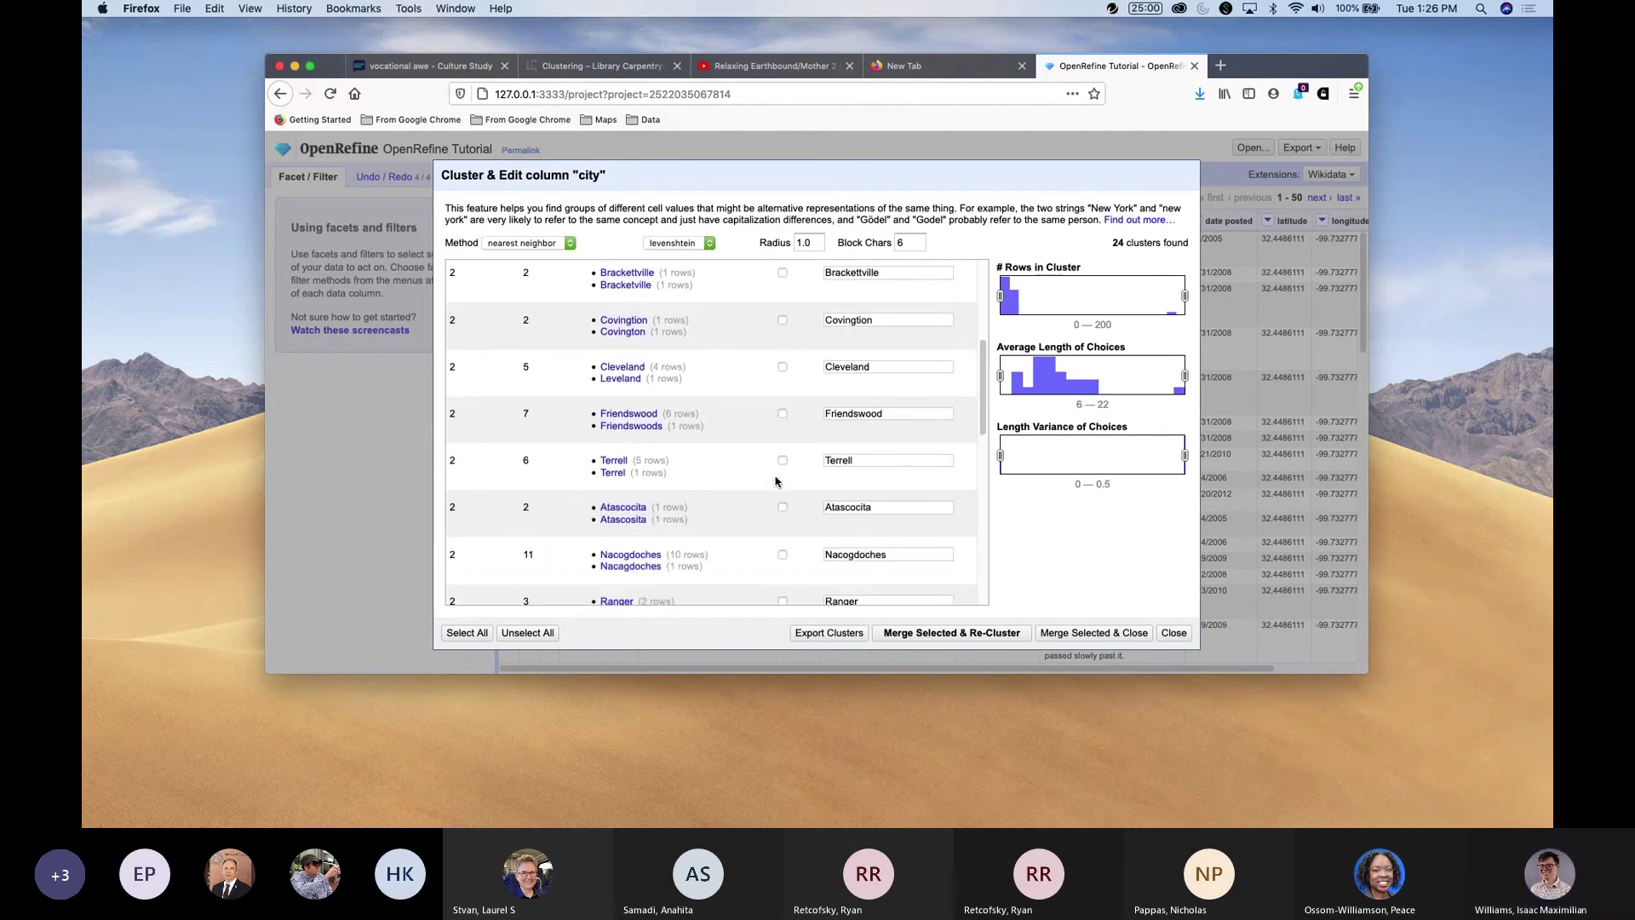
{"action": "scroll", "coordinate": [776, 482], "scroll_direction": "down", "scroll_amount": 4}
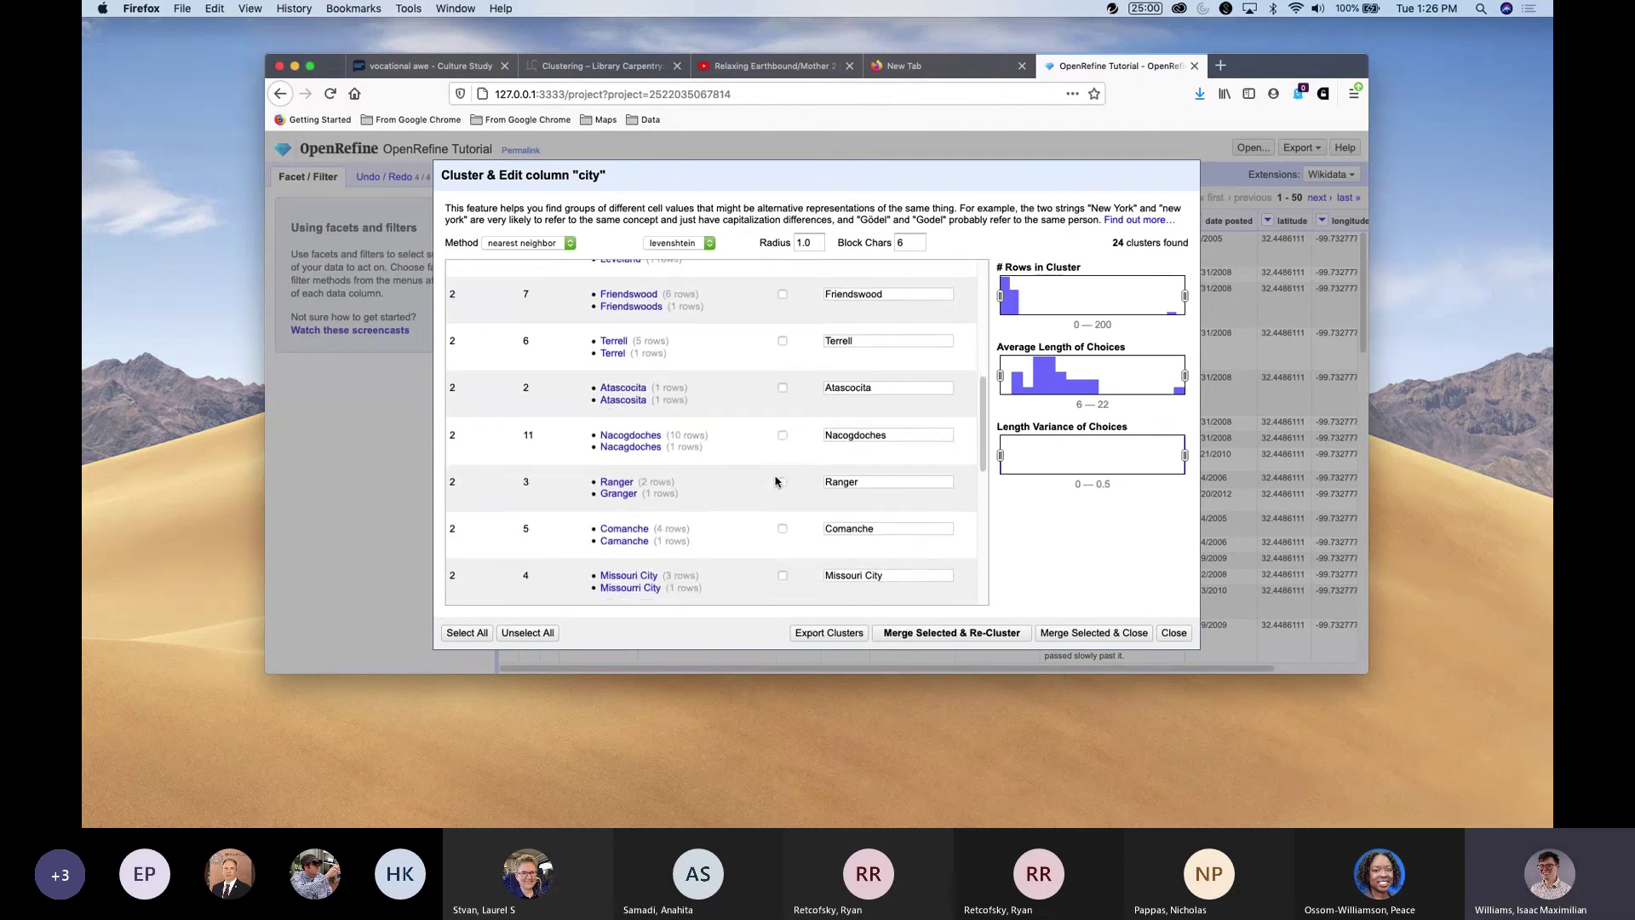
{"action": "scroll", "coordinate": [775, 482], "scroll_direction": "down", "scroll_amount": 4}
{"action": "left_click", "coordinate": [783, 315]}
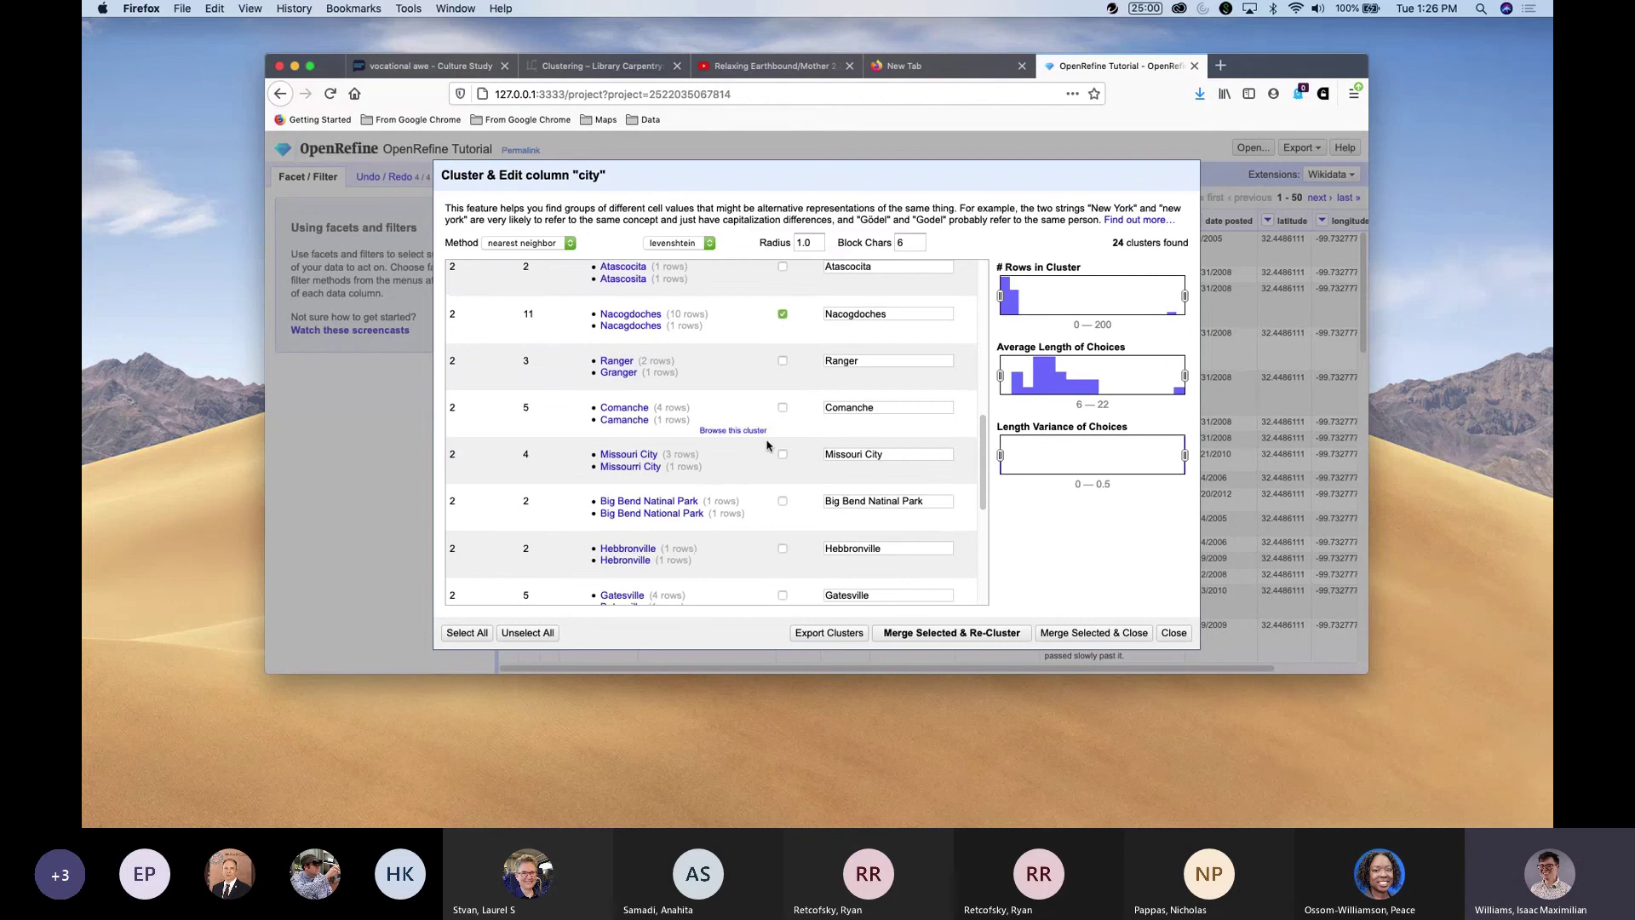
{"action": "scroll", "coordinate": [767, 444], "scroll_direction": "down", "scroll_amount": 10}
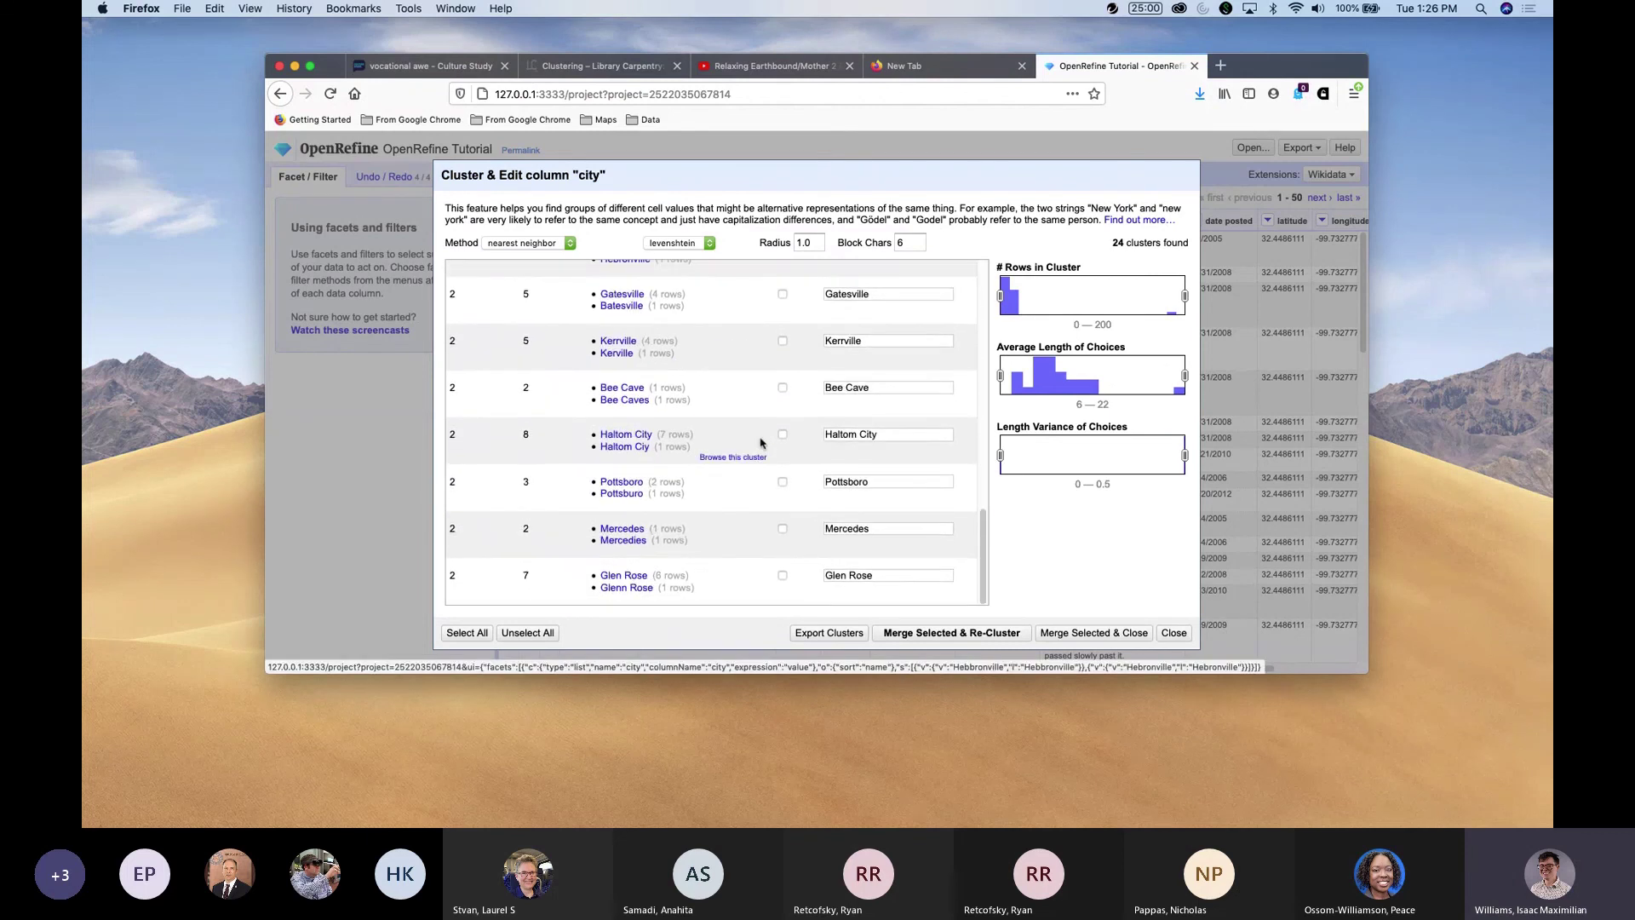
{"action": "scroll", "coordinate": [761, 443], "scroll_direction": "up", "scroll_amount": 20}
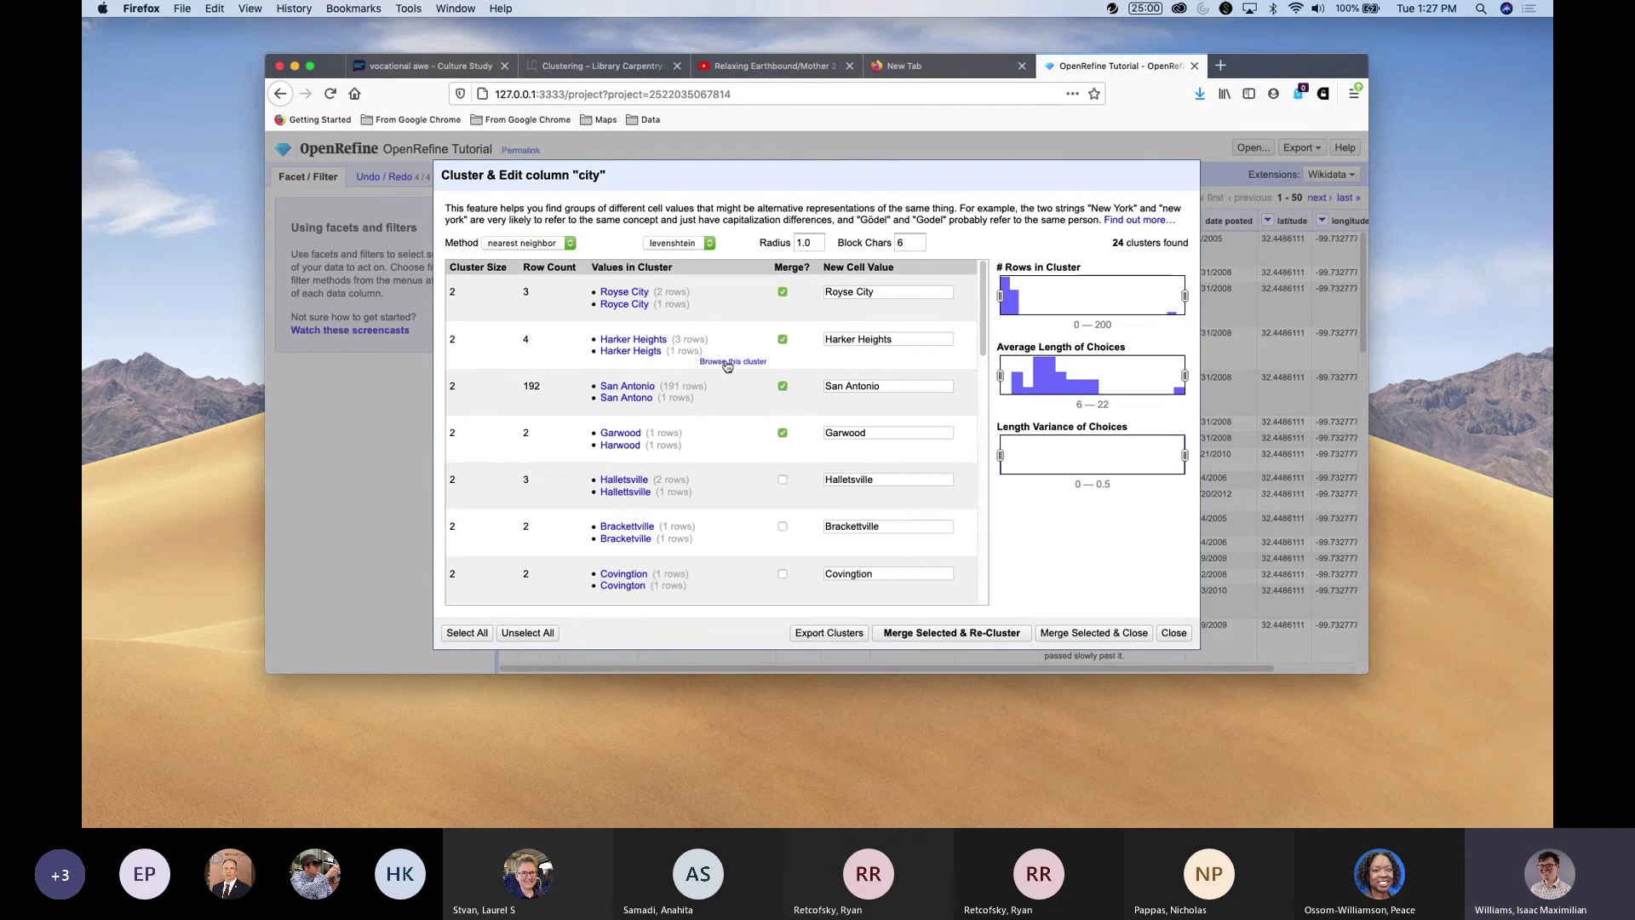
{"action": "left_click", "coordinate": [992, 639]}
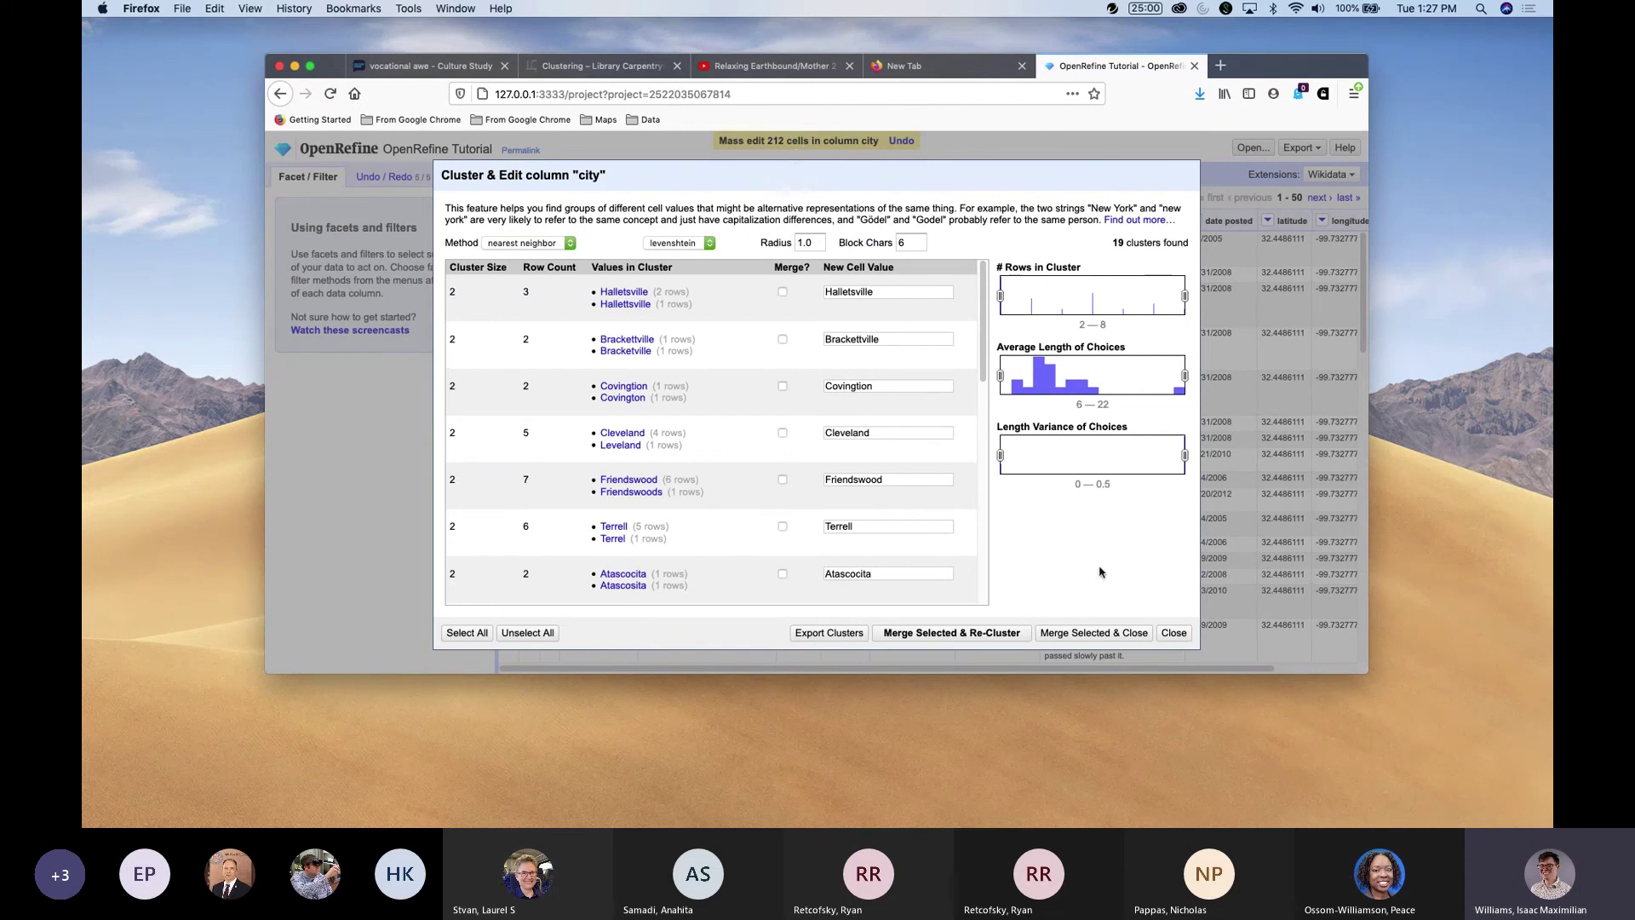
{"action": "left_click", "coordinate": [1173, 633]}
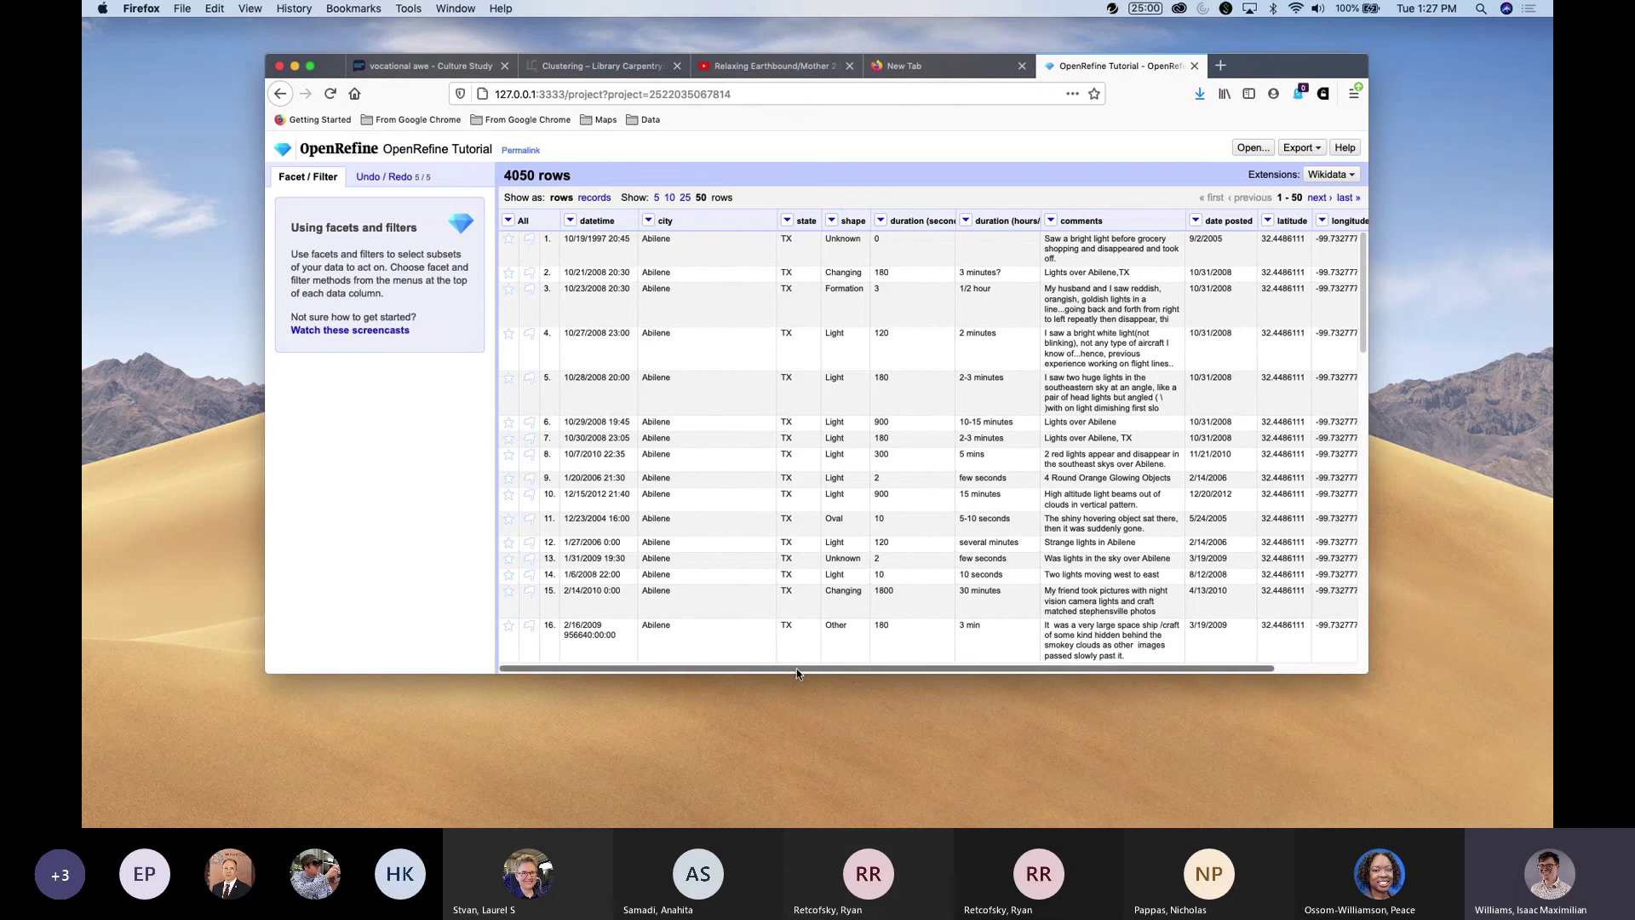
Split the multi-valued cells of the date posted column using "/" as the separator.
{"action": "left_click_drag", "start_coordinate": [800, 668], "coordinate": [996, 642]}
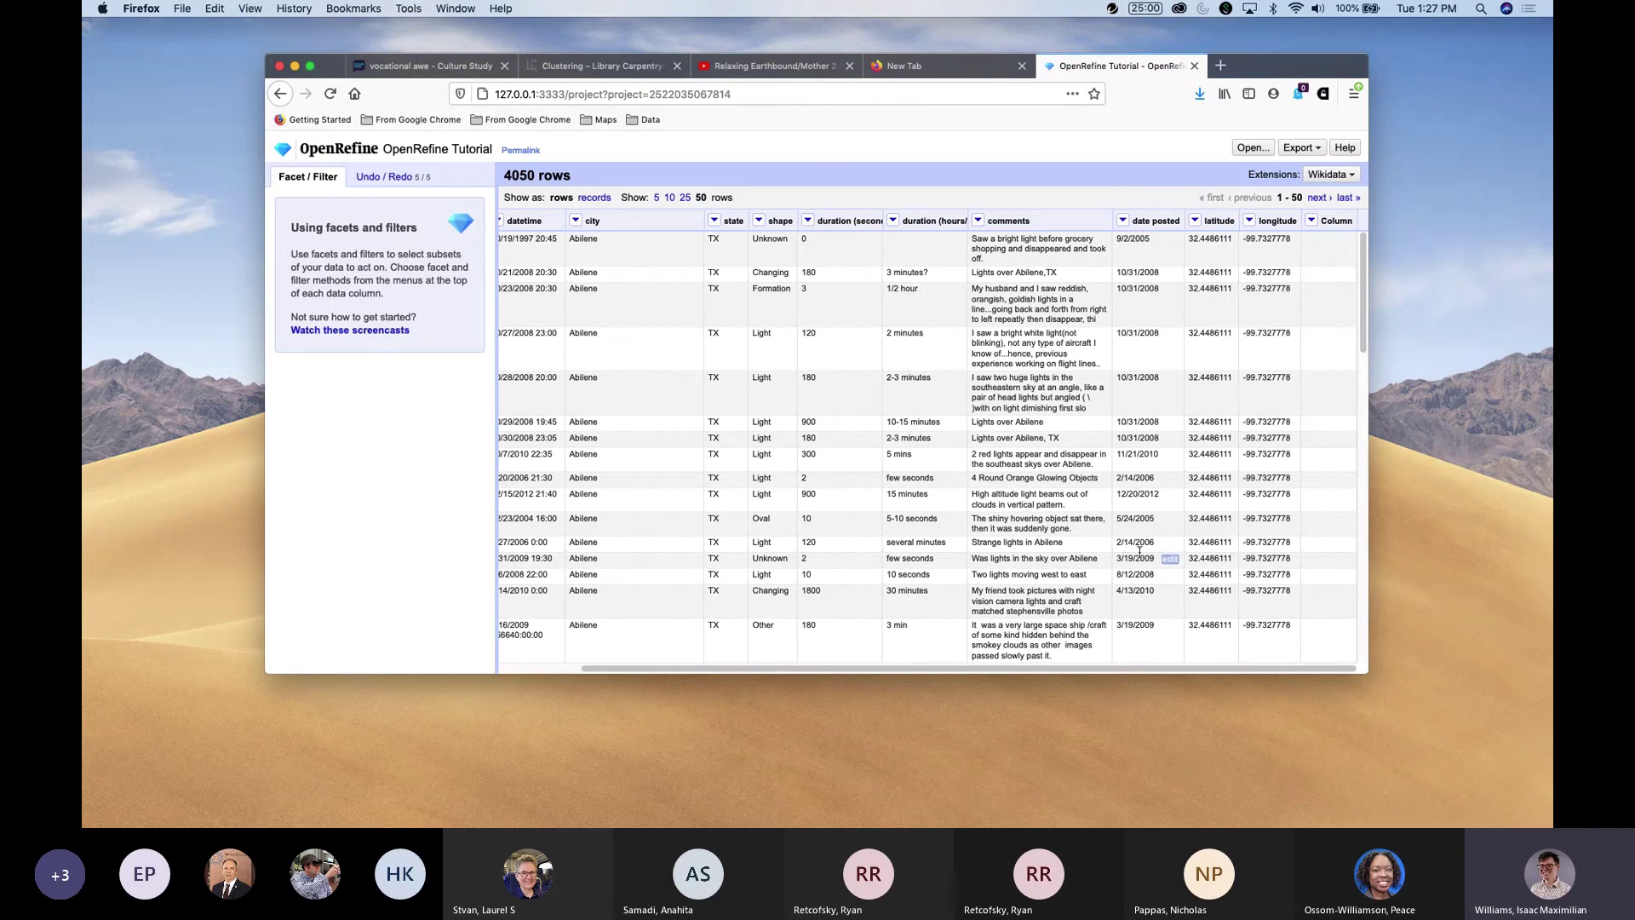
{"action": "left_click", "coordinate": [1125, 223]}
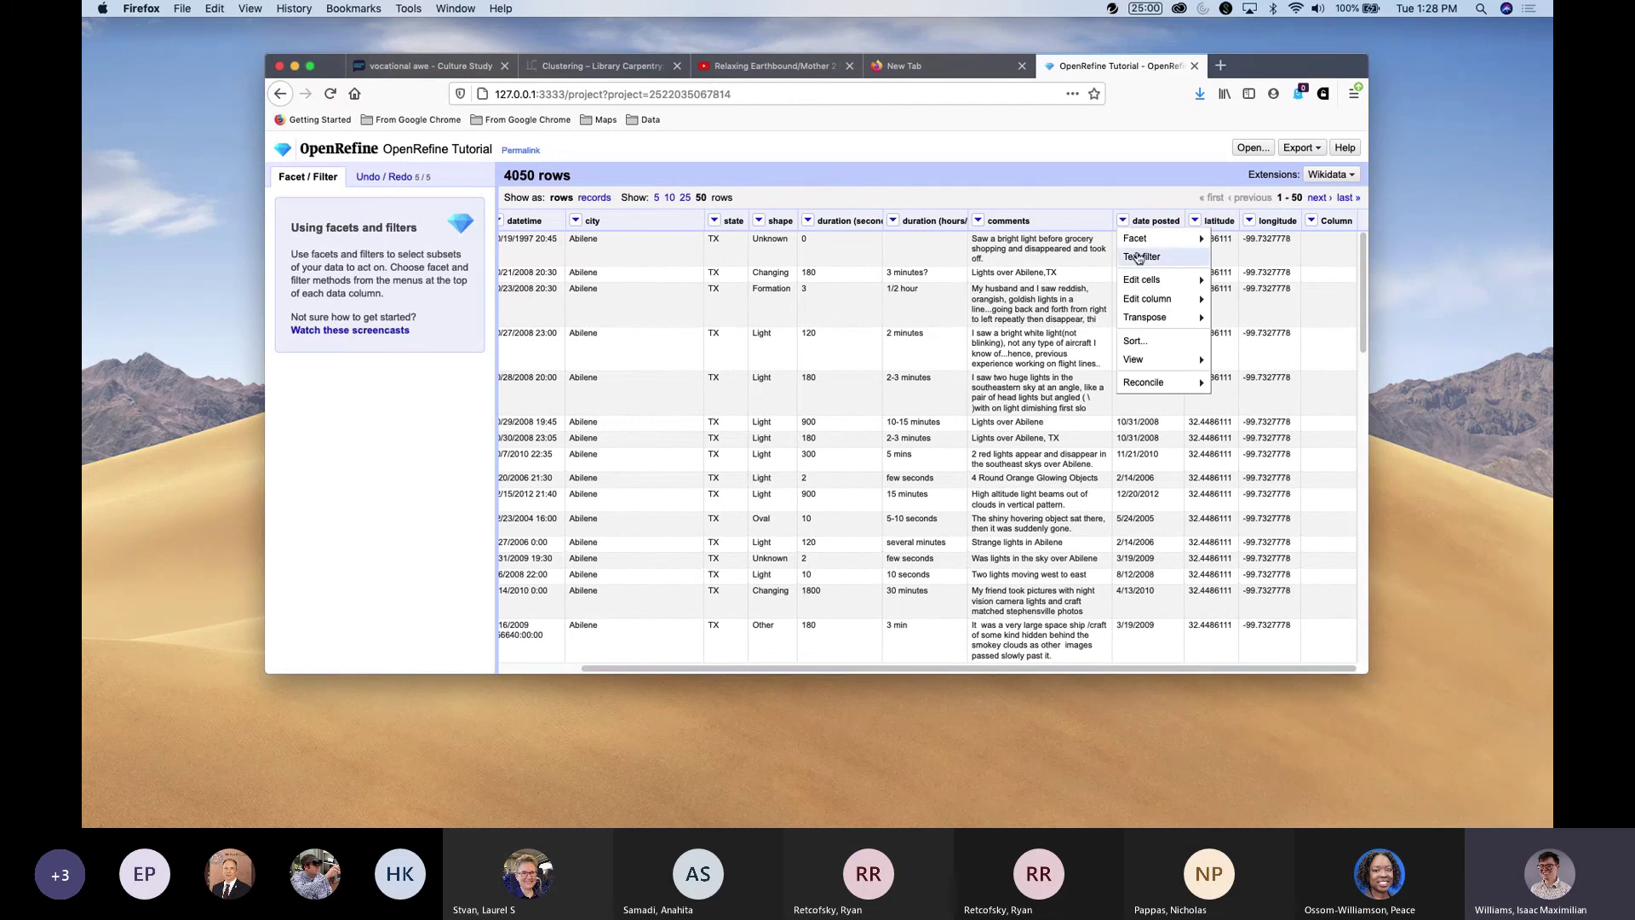
{"action": "mouse_move", "coordinate": [1146, 281]}
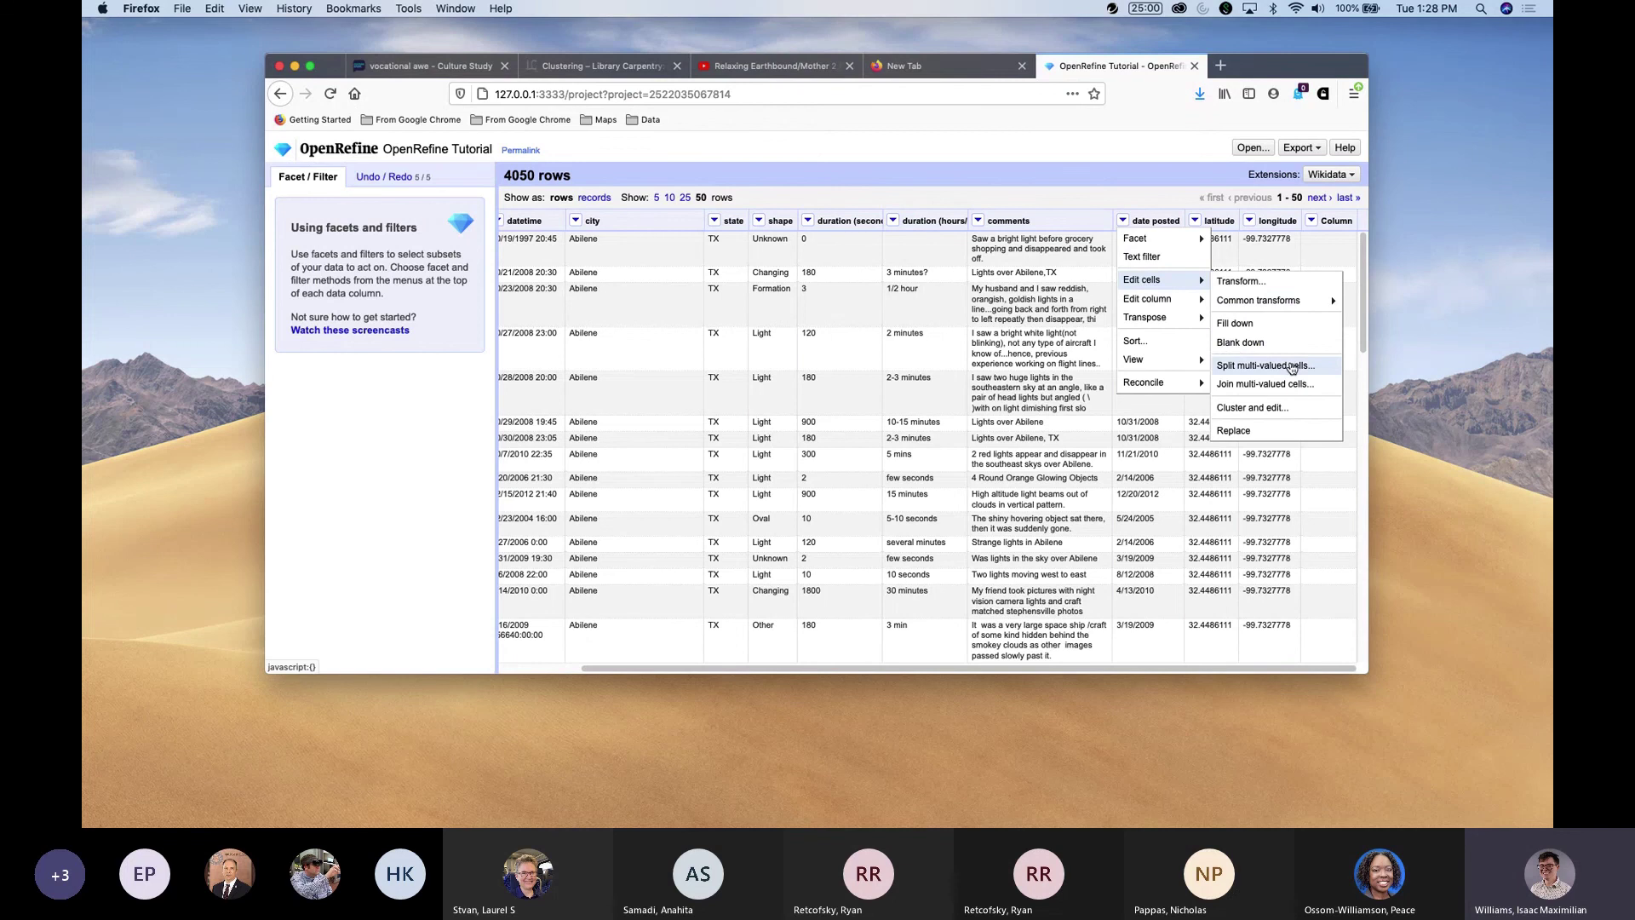
{"action": "left_click", "coordinate": [1292, 367]}
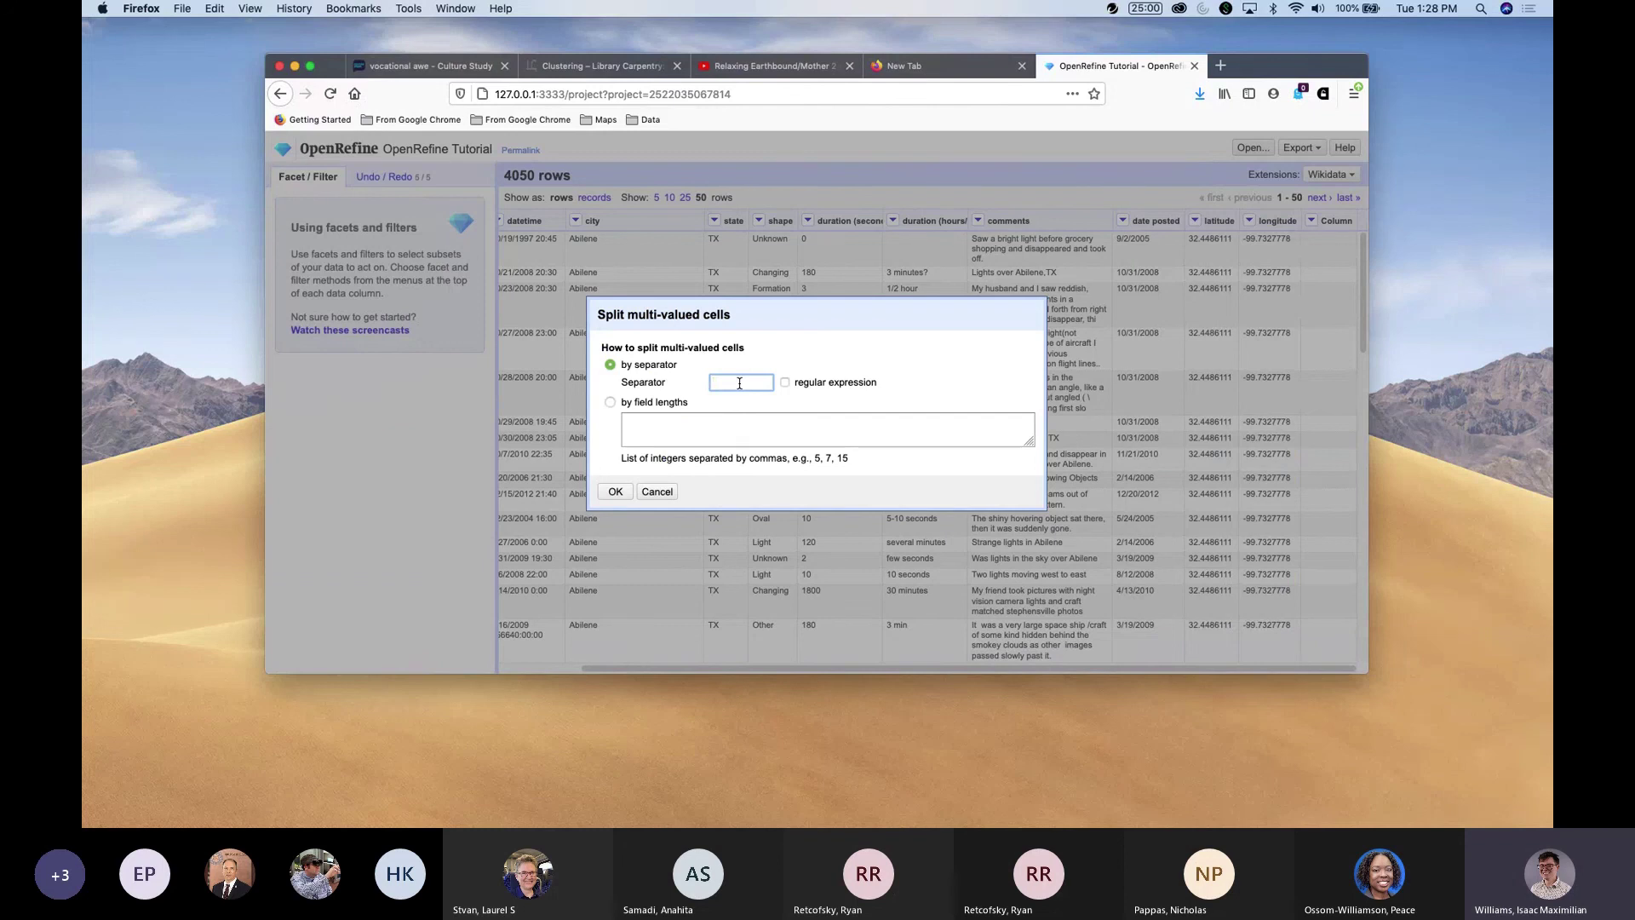
{"action": "type", "text": "/"}
{"action": "left_click", "coordinate": [619, 493]}
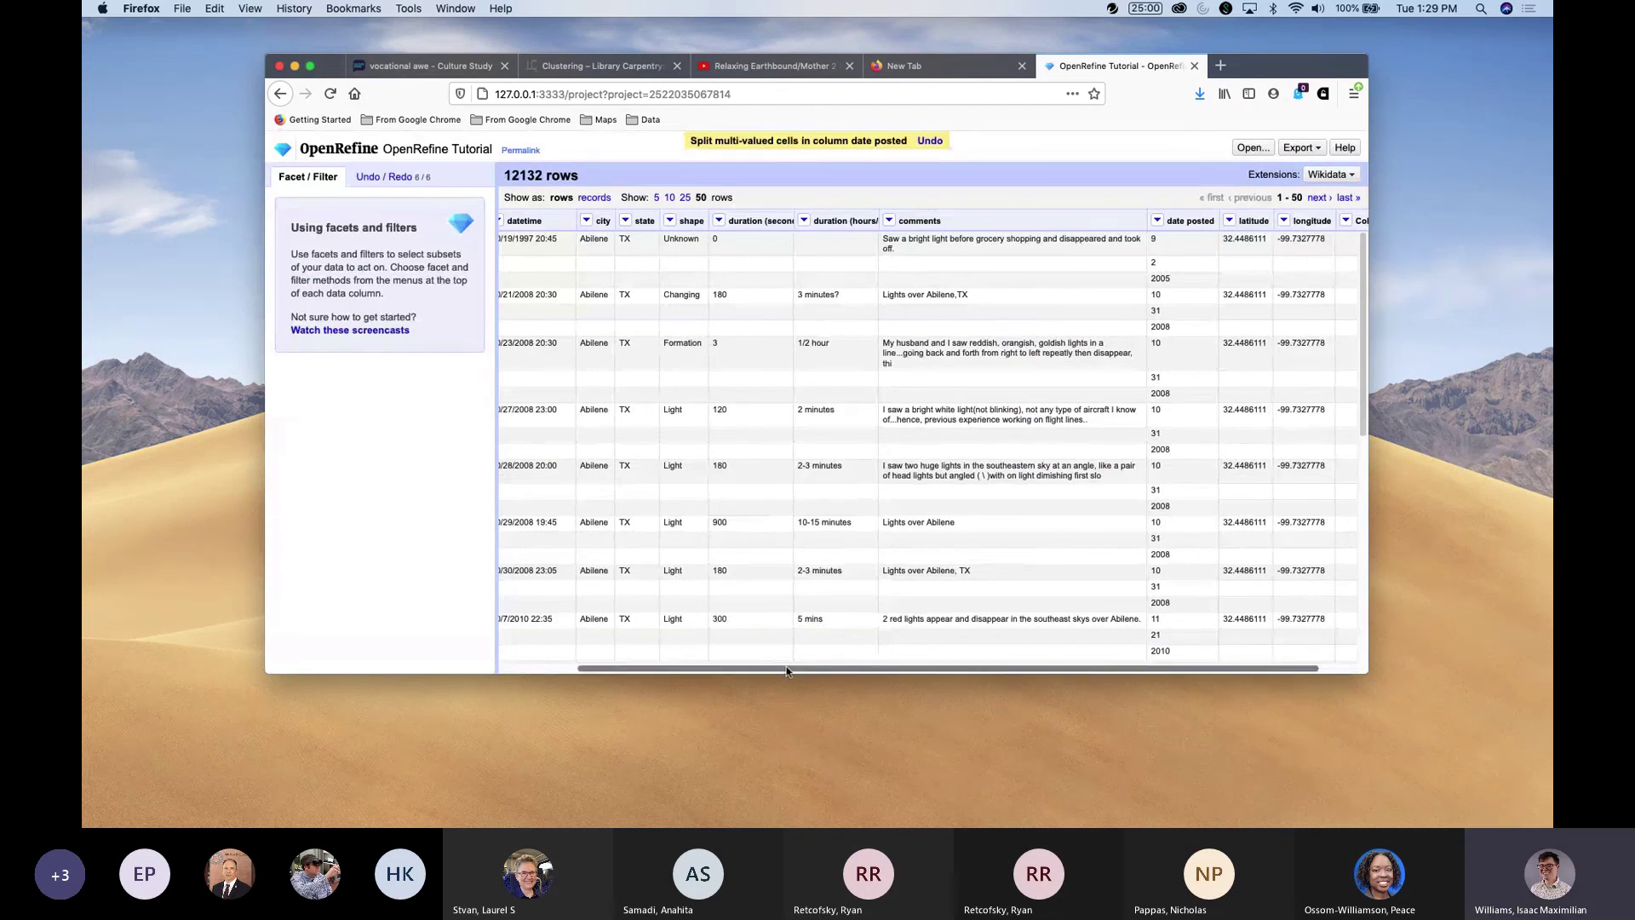
{"action": "scroll", "coordinate": [889, 648], "scroll_direction": "right", "scroll_amount": 2}
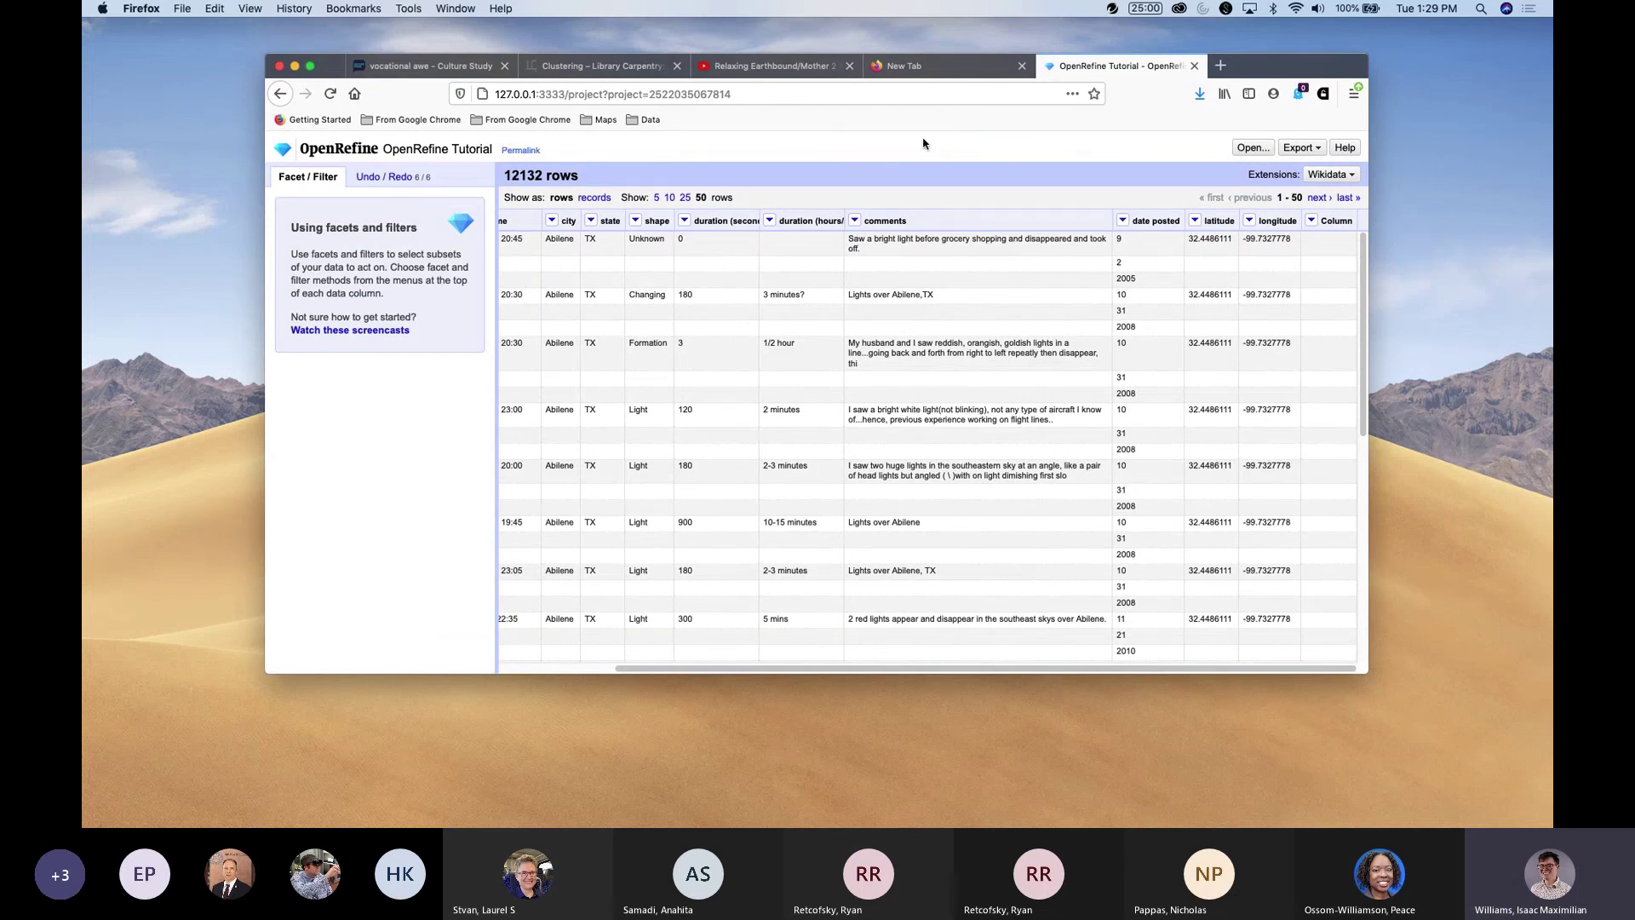
Undo the split of the multi-valued date posted cells by reverting the project history to the 212-cell mass edit of the city column.
{"action": "left_click", "coordinate": [403, 177]}
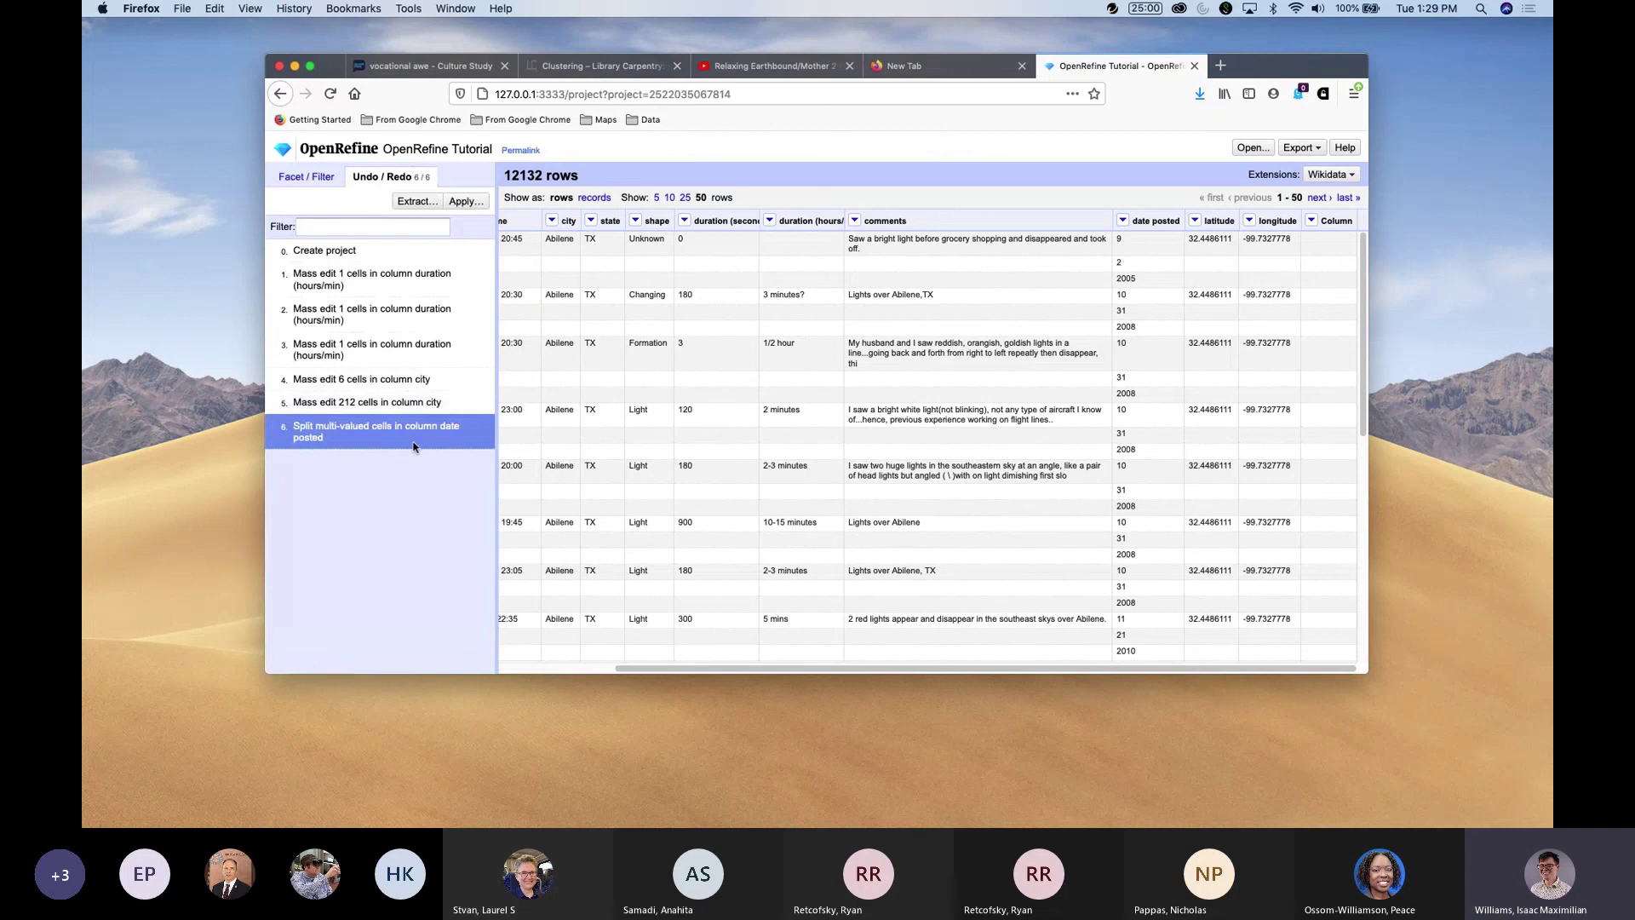
{"action": "right_click", "coordinate": [391, 418]}
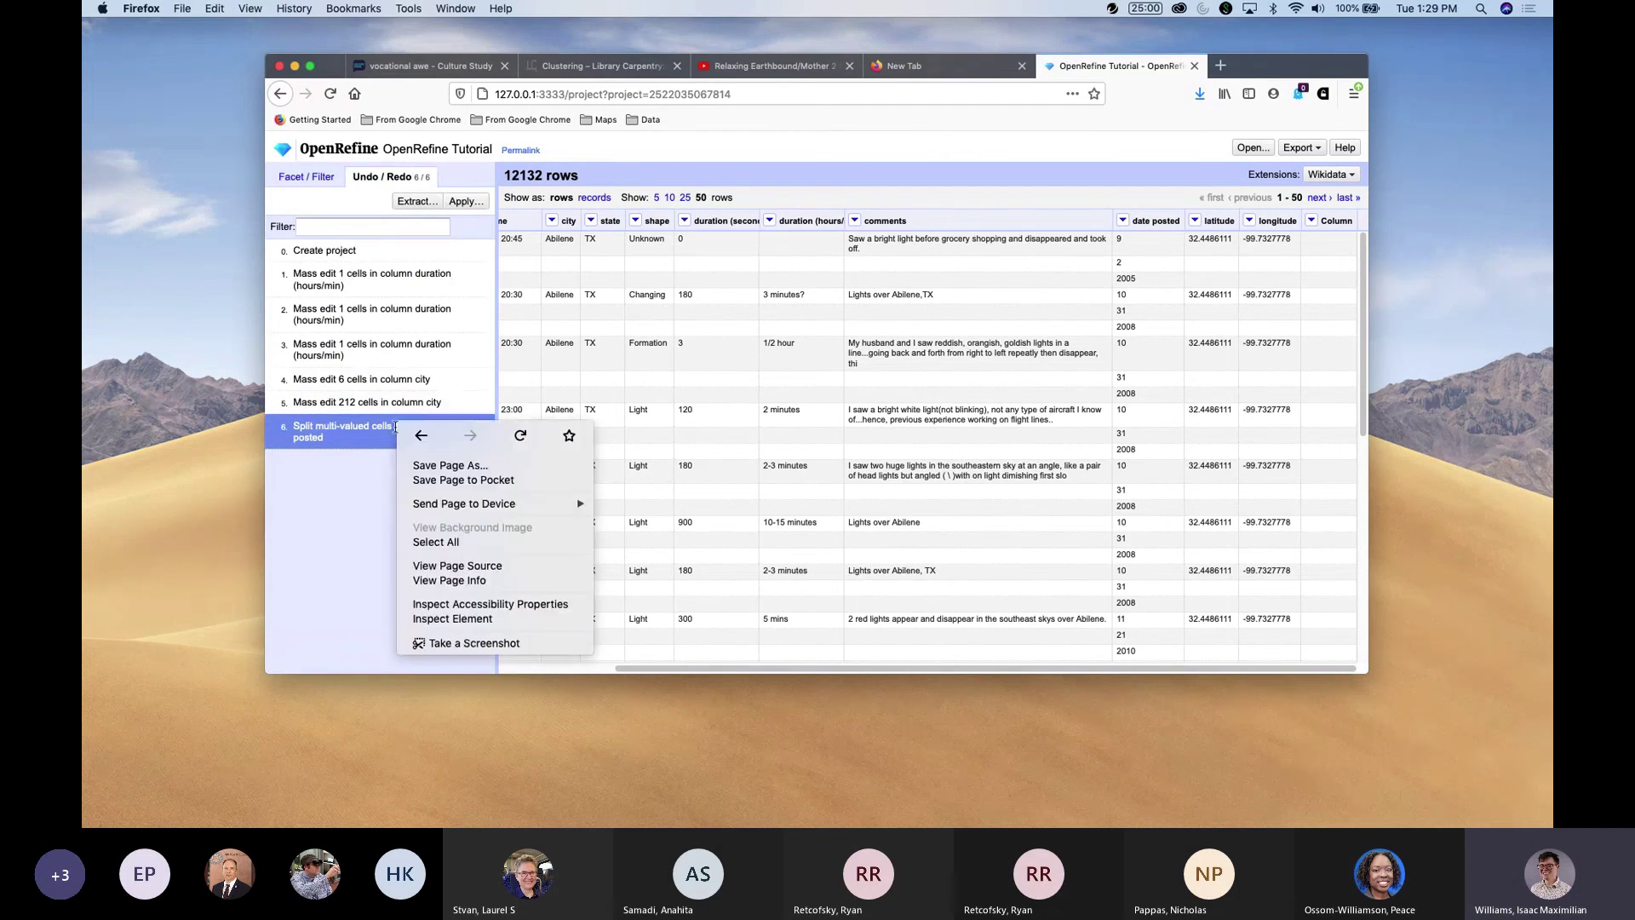
{"action": "left_click", "coordinate": [385, 433]}
{"action": "left_click", "coordinate": [379, 402]}
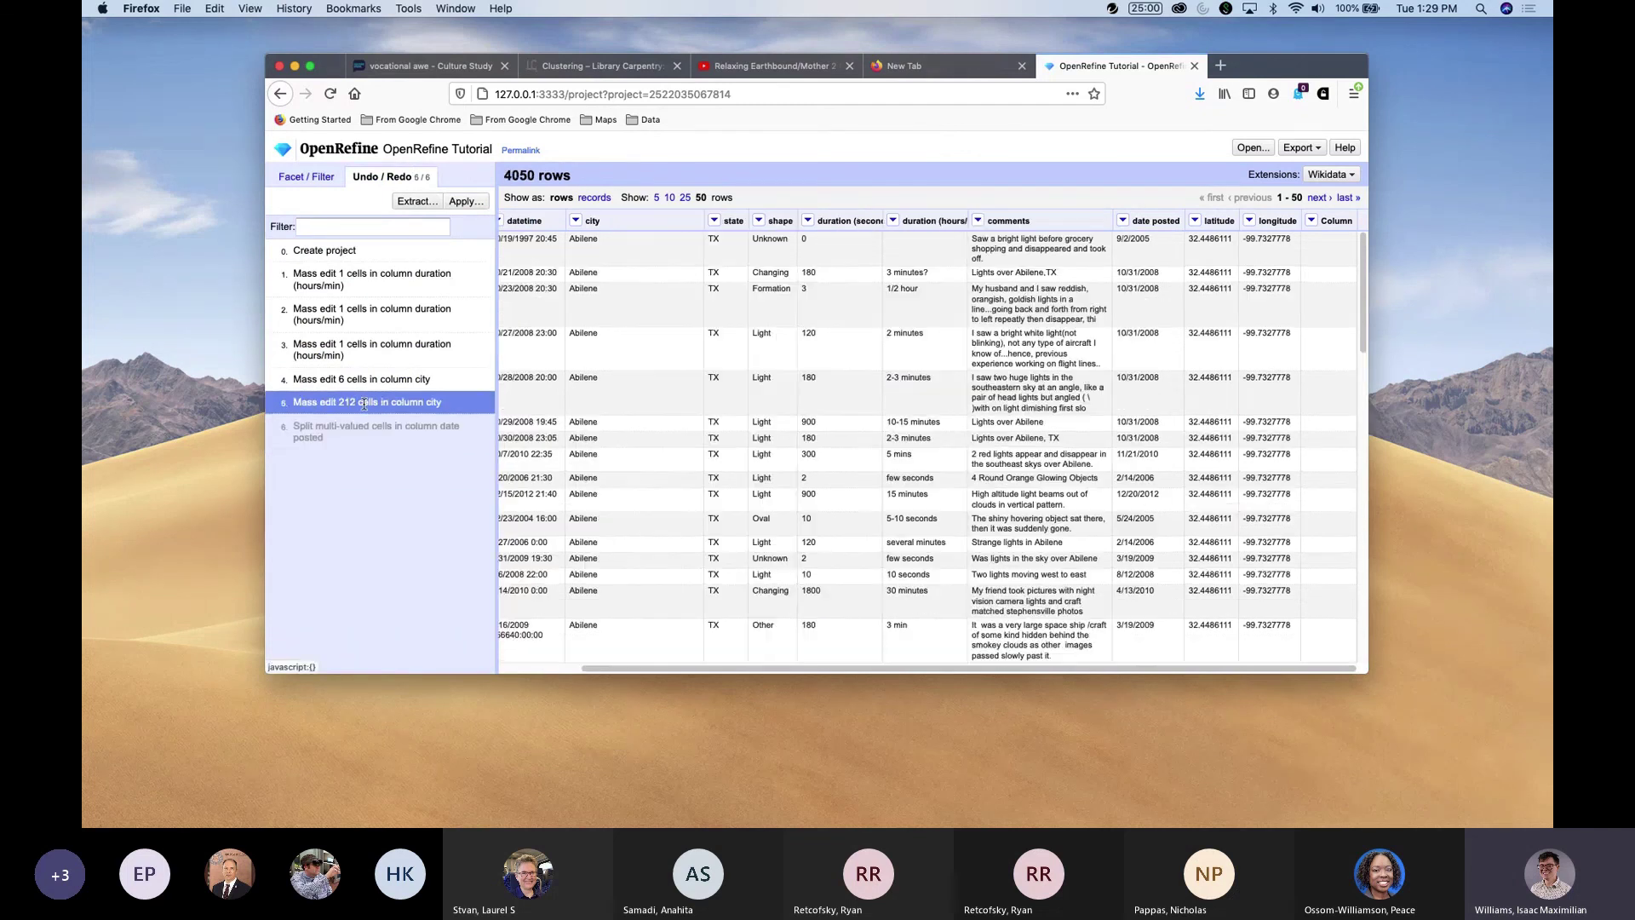
Split the date posted column into several columns using "/" as the separator, guessing cell types and removing the original column.
{"action": "left_click", "coordinate": [1123, 222]}
{"action": "mouse_move", "coordinate": [1193, 281]}
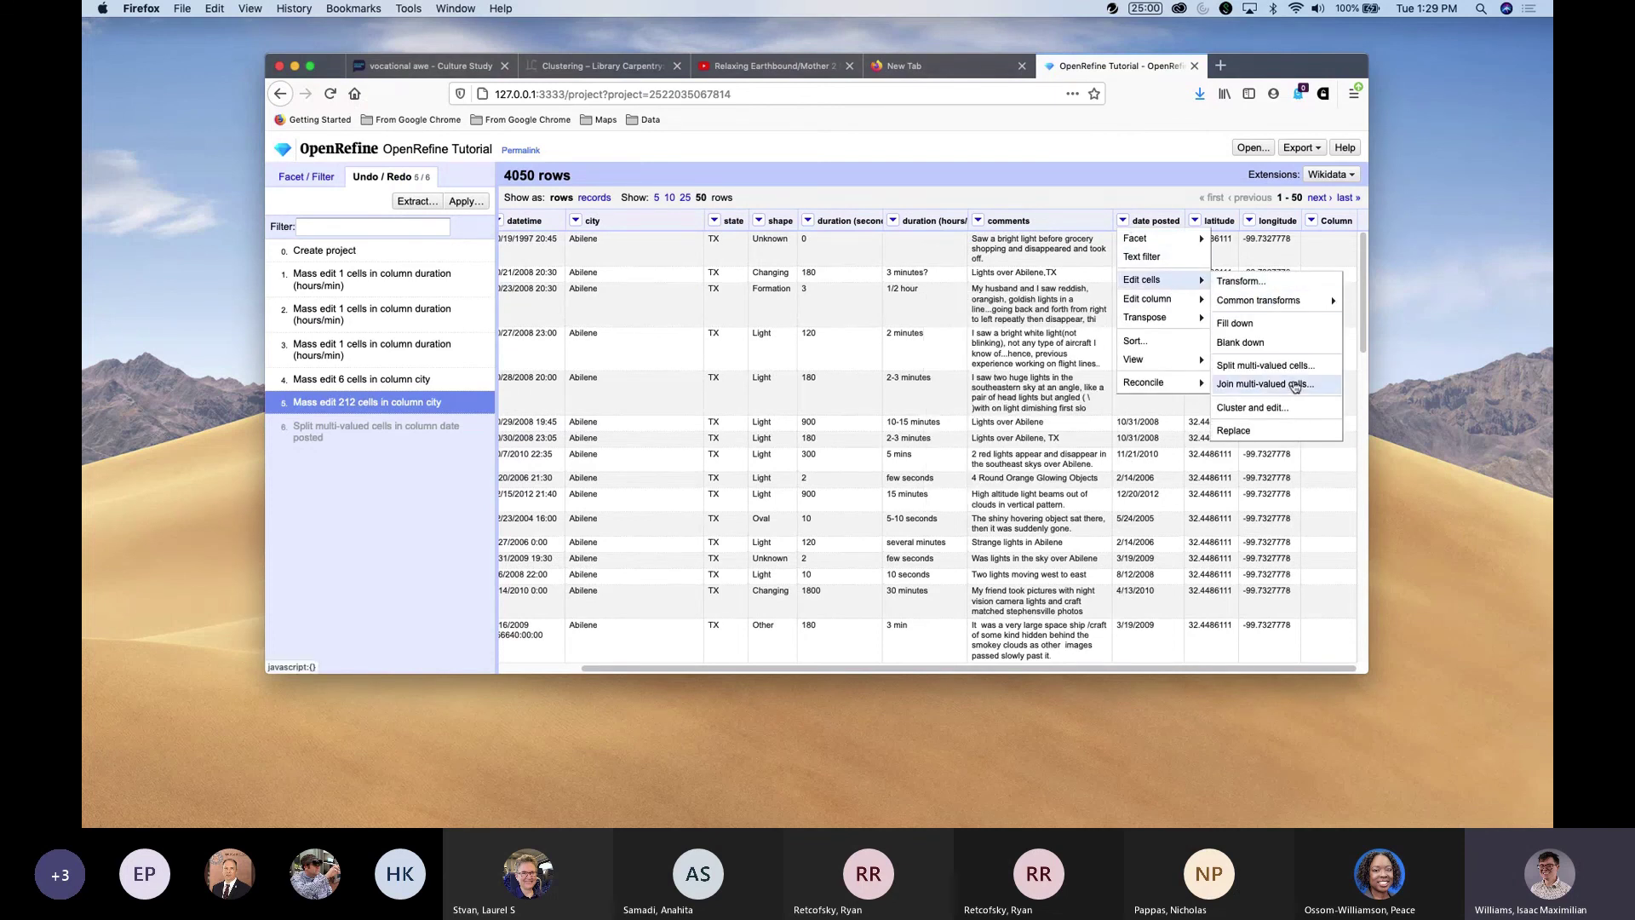
{"action": "mouse_move", "coordinate": [1152, 305]}
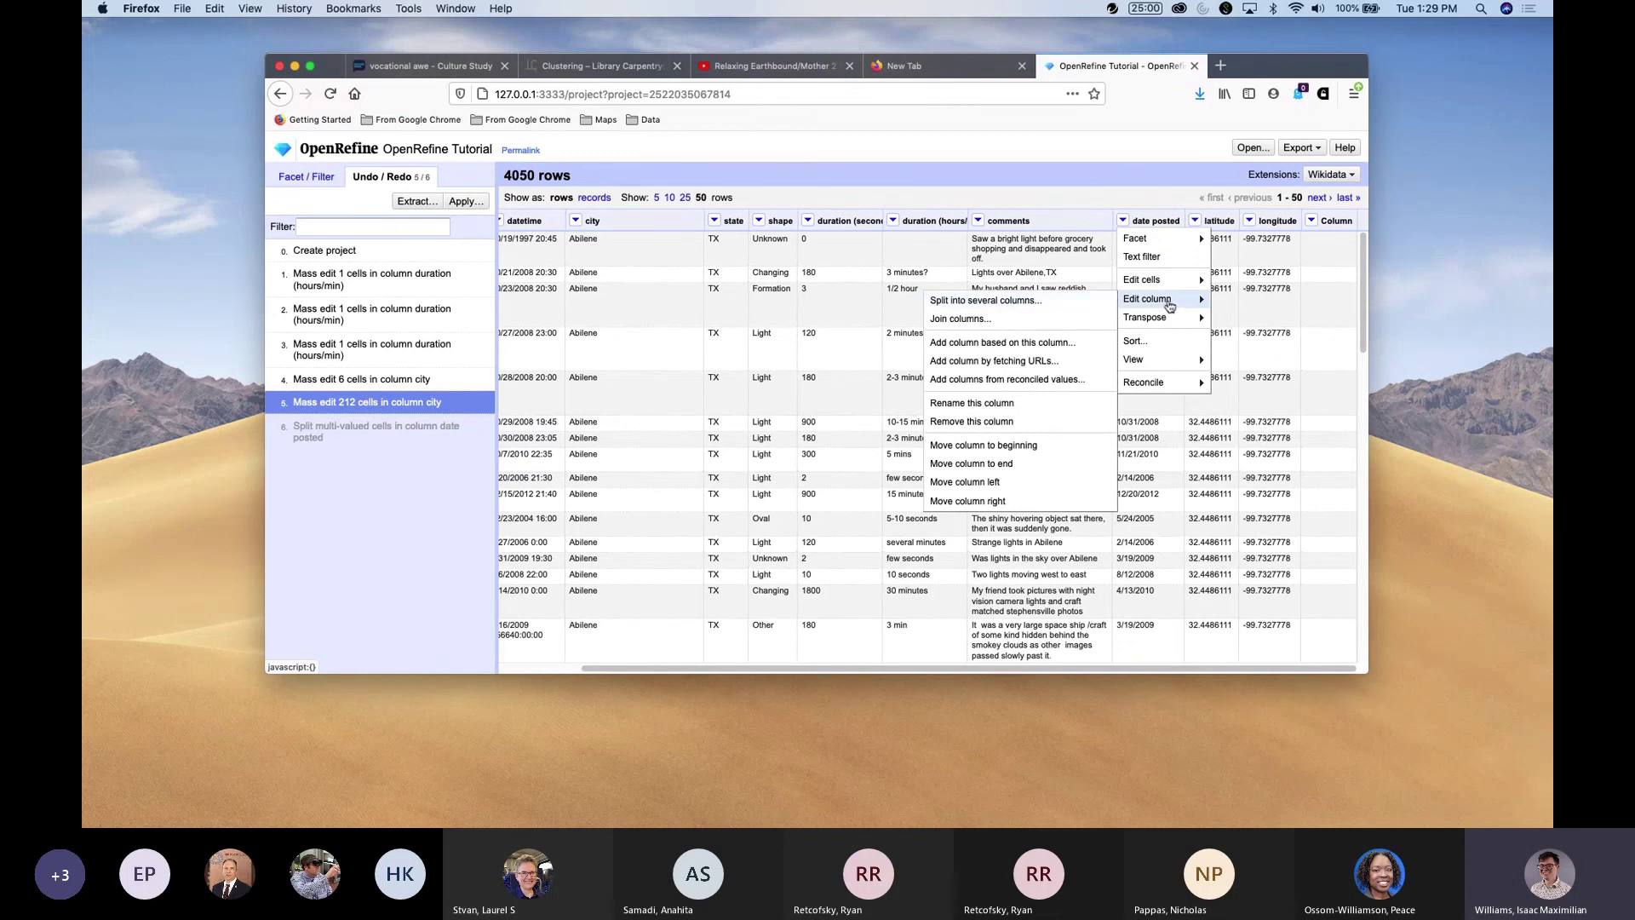
{"action": "left_click", "coordinate": [1058, 306]}
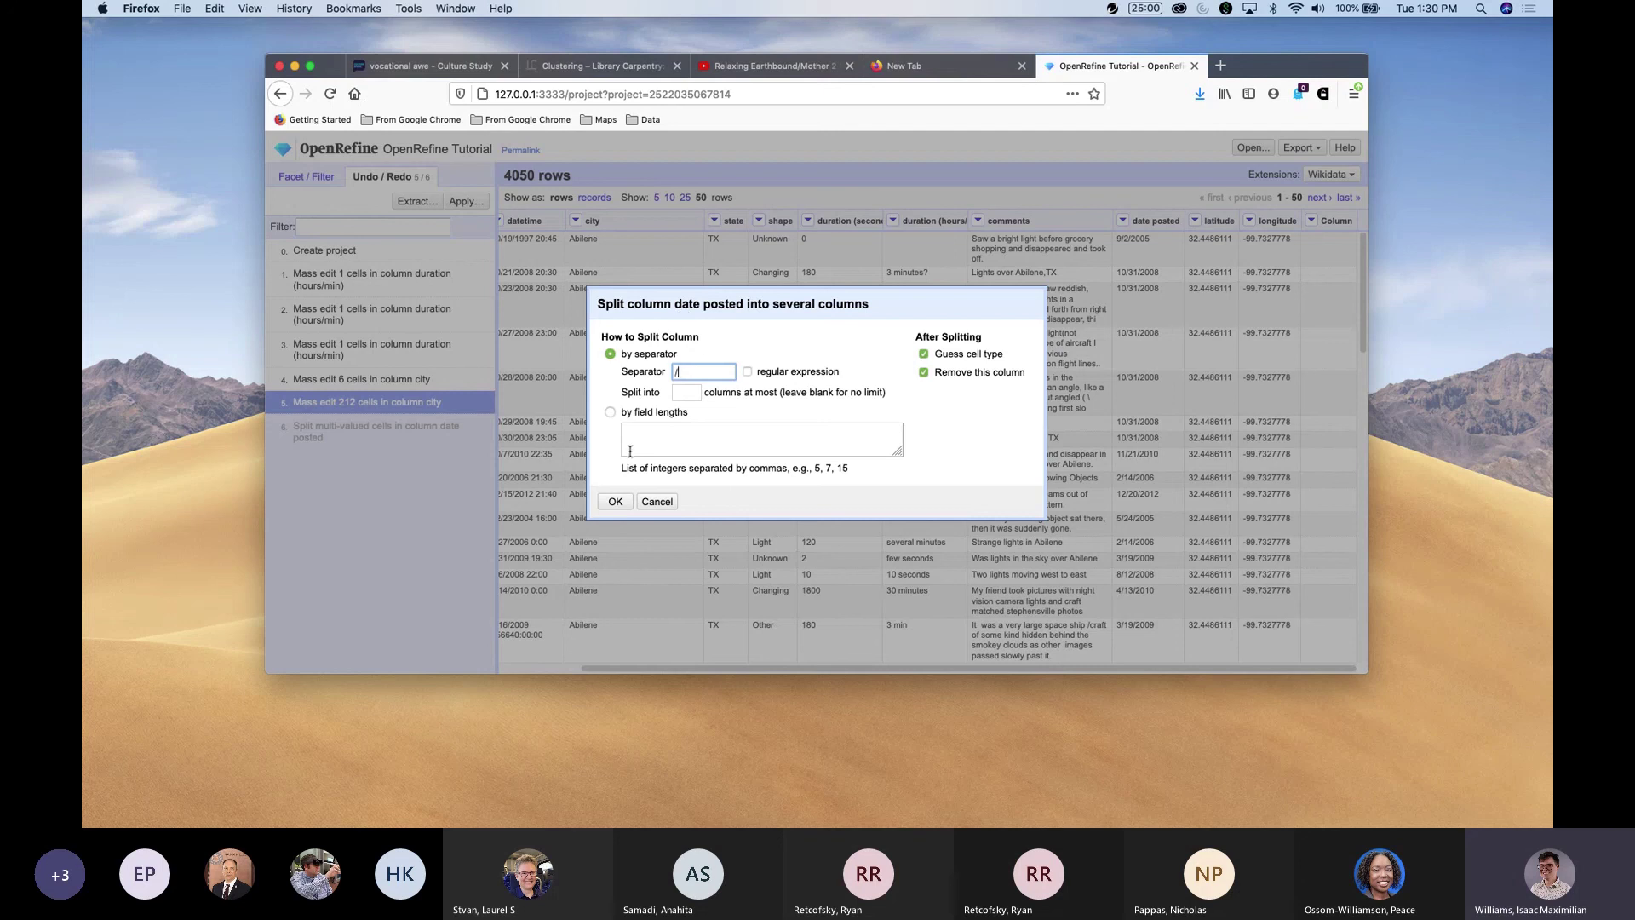
{"action": "left_click", "coordinate": [617, 503]}
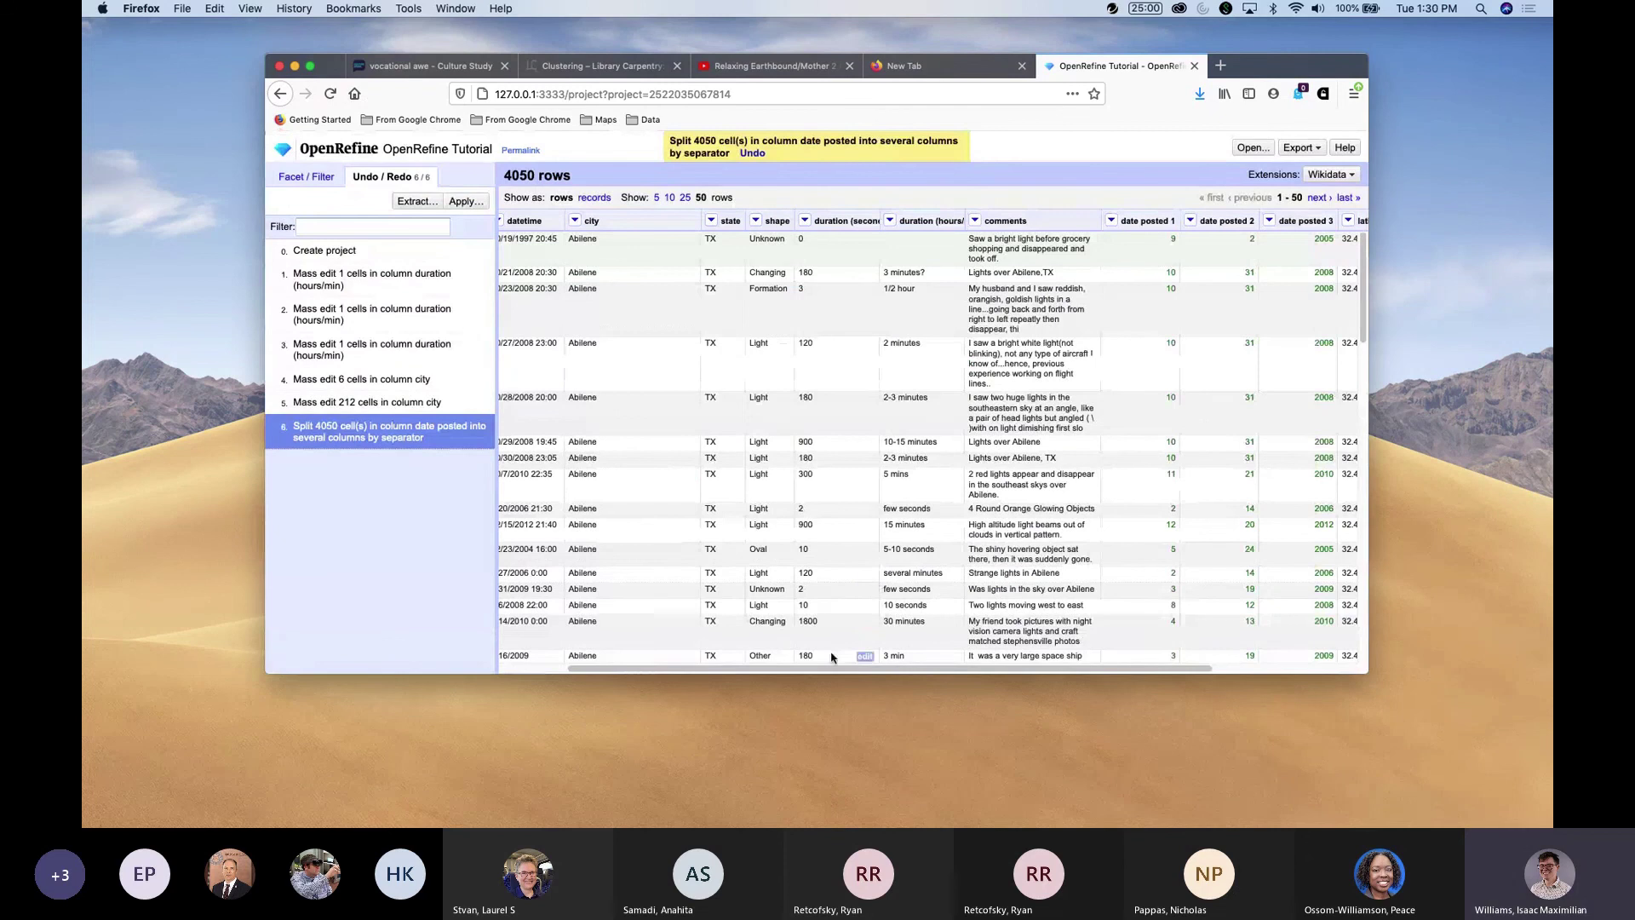
{"action": "left_click_drag", "start_coordinate": [827, 672], "coordinate": [751, 653]}
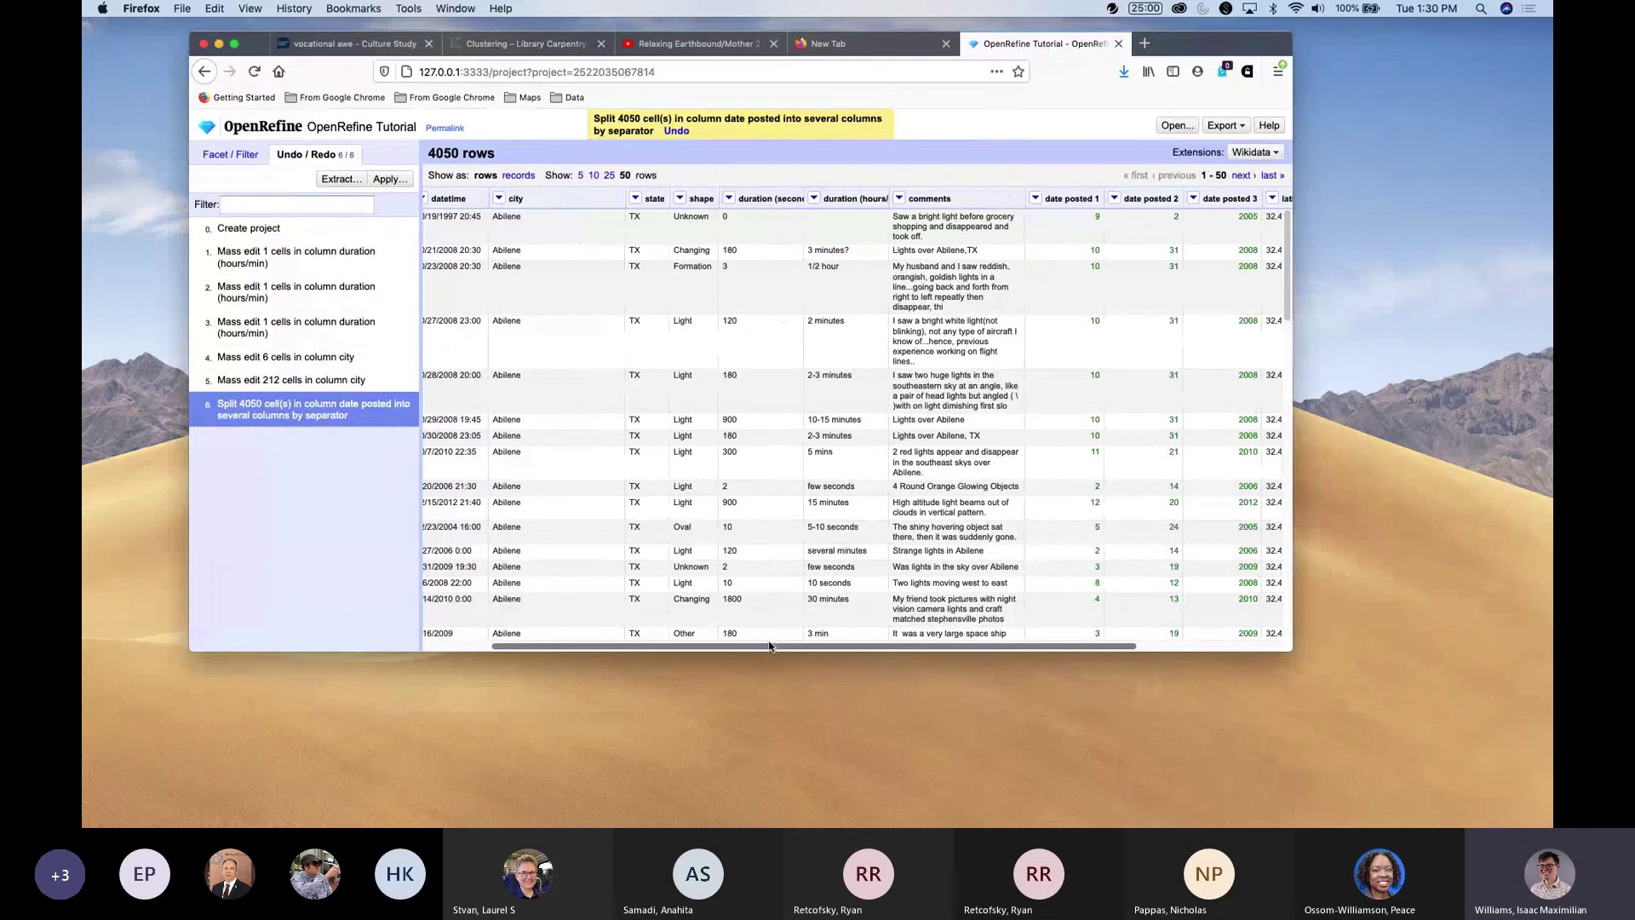
{"action": "scroll", "coordinate": [869, 620], "scroll_direction": "right", "scroll_amount": 5}
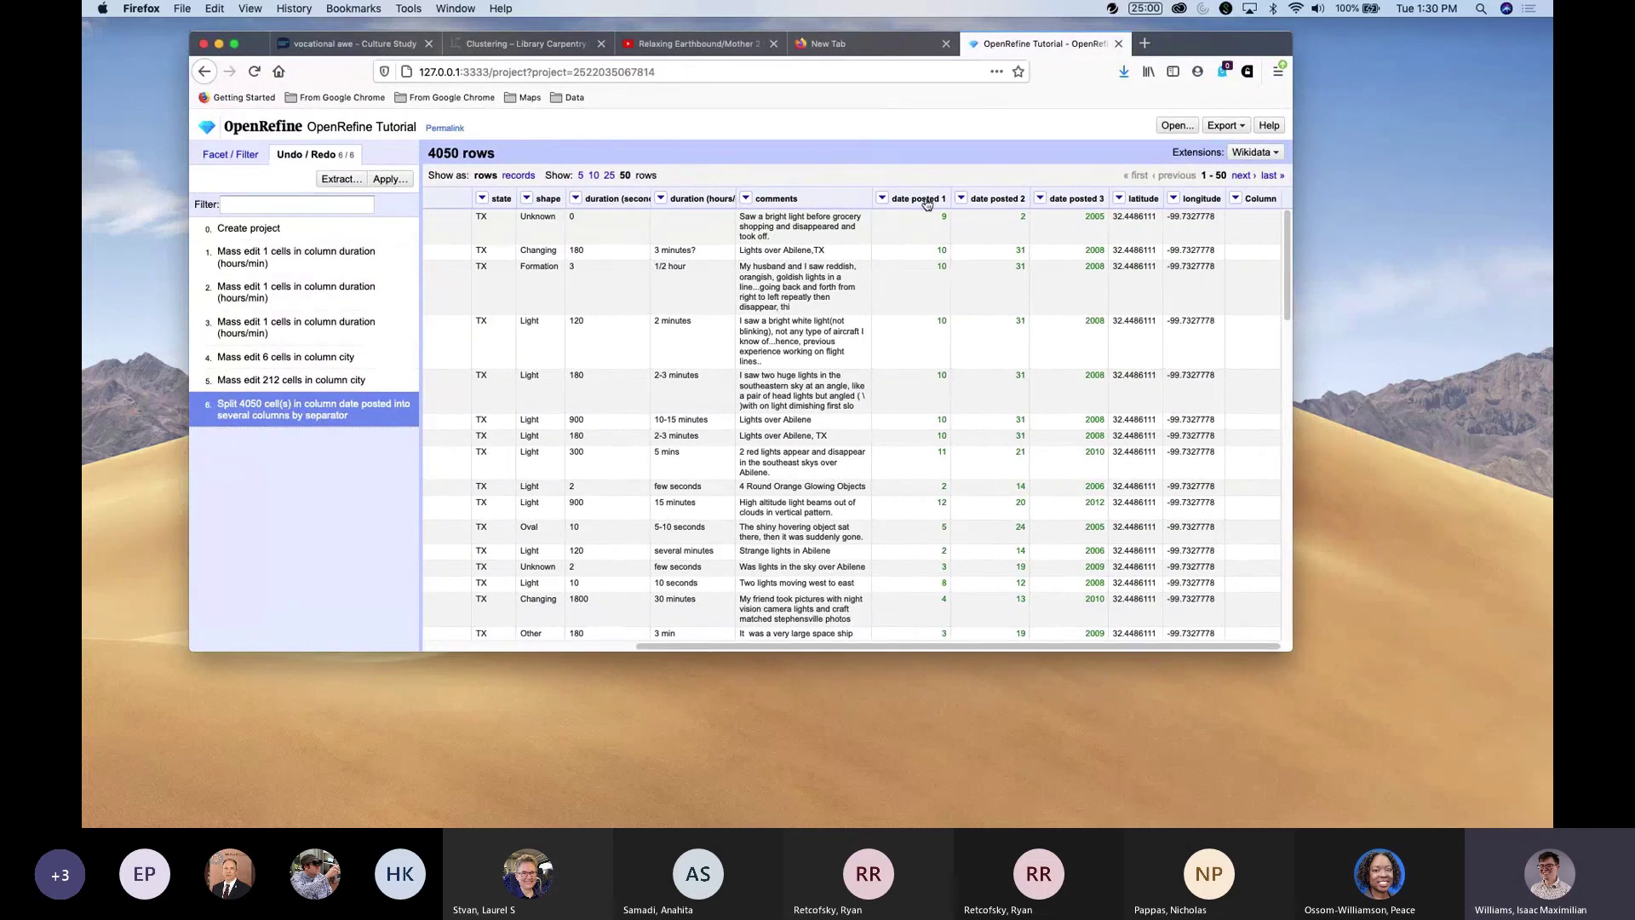
{"action": "left_click", "coordinate": [882, 198]}
{"action": "mouse_move", "coordinate": [903, 216]}
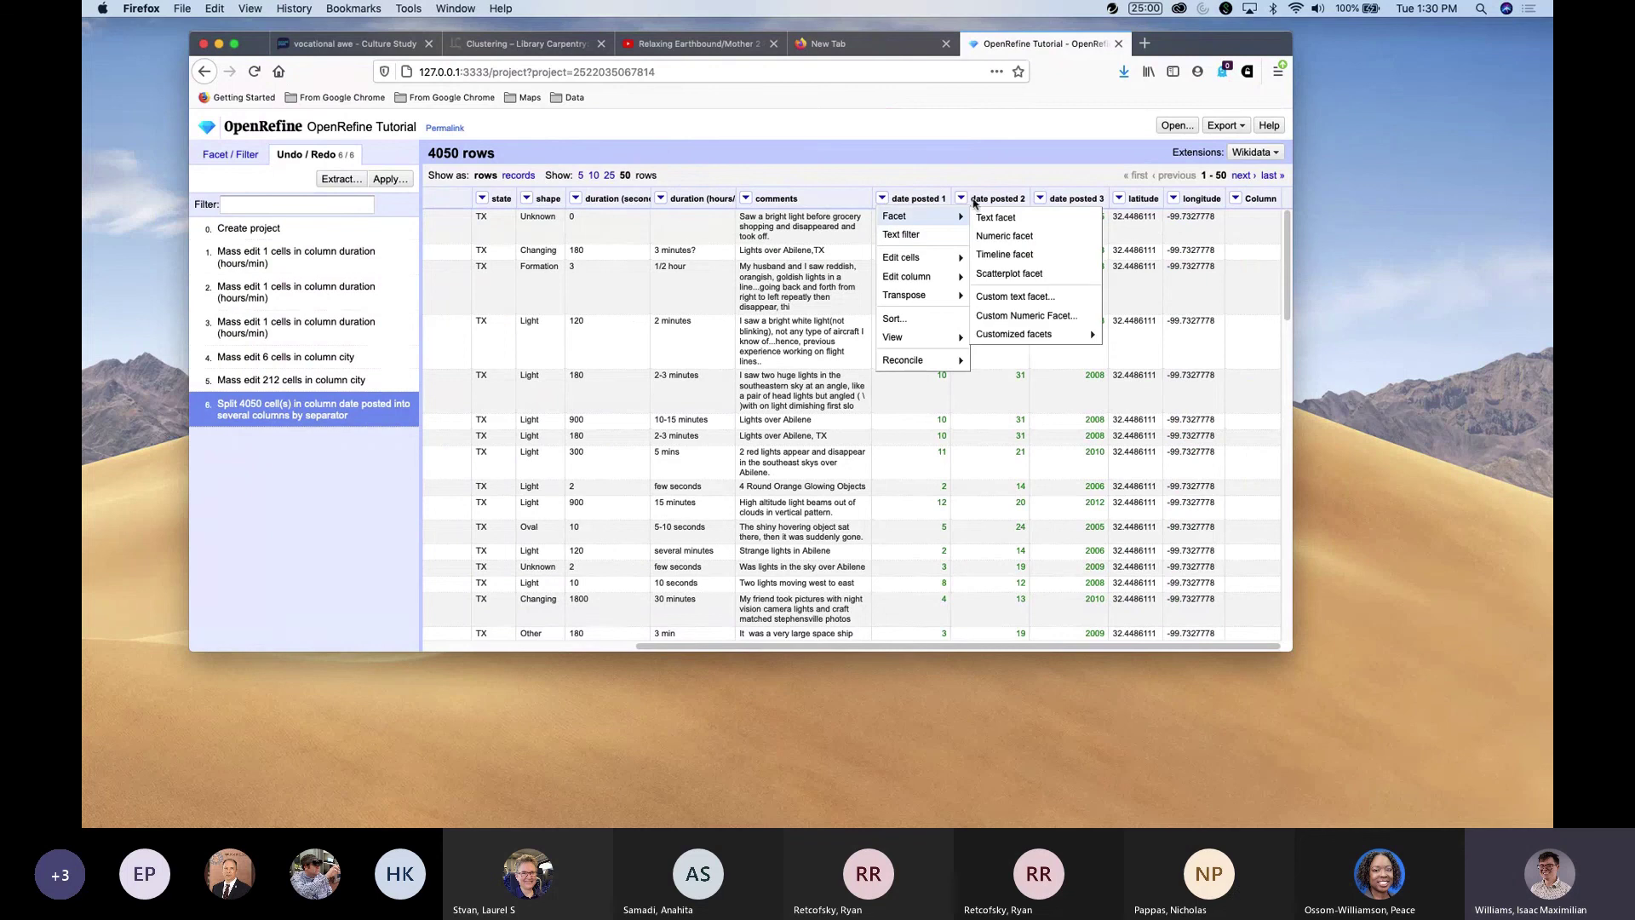
{"action": "left_click", "coordinate": [1074, 201]}
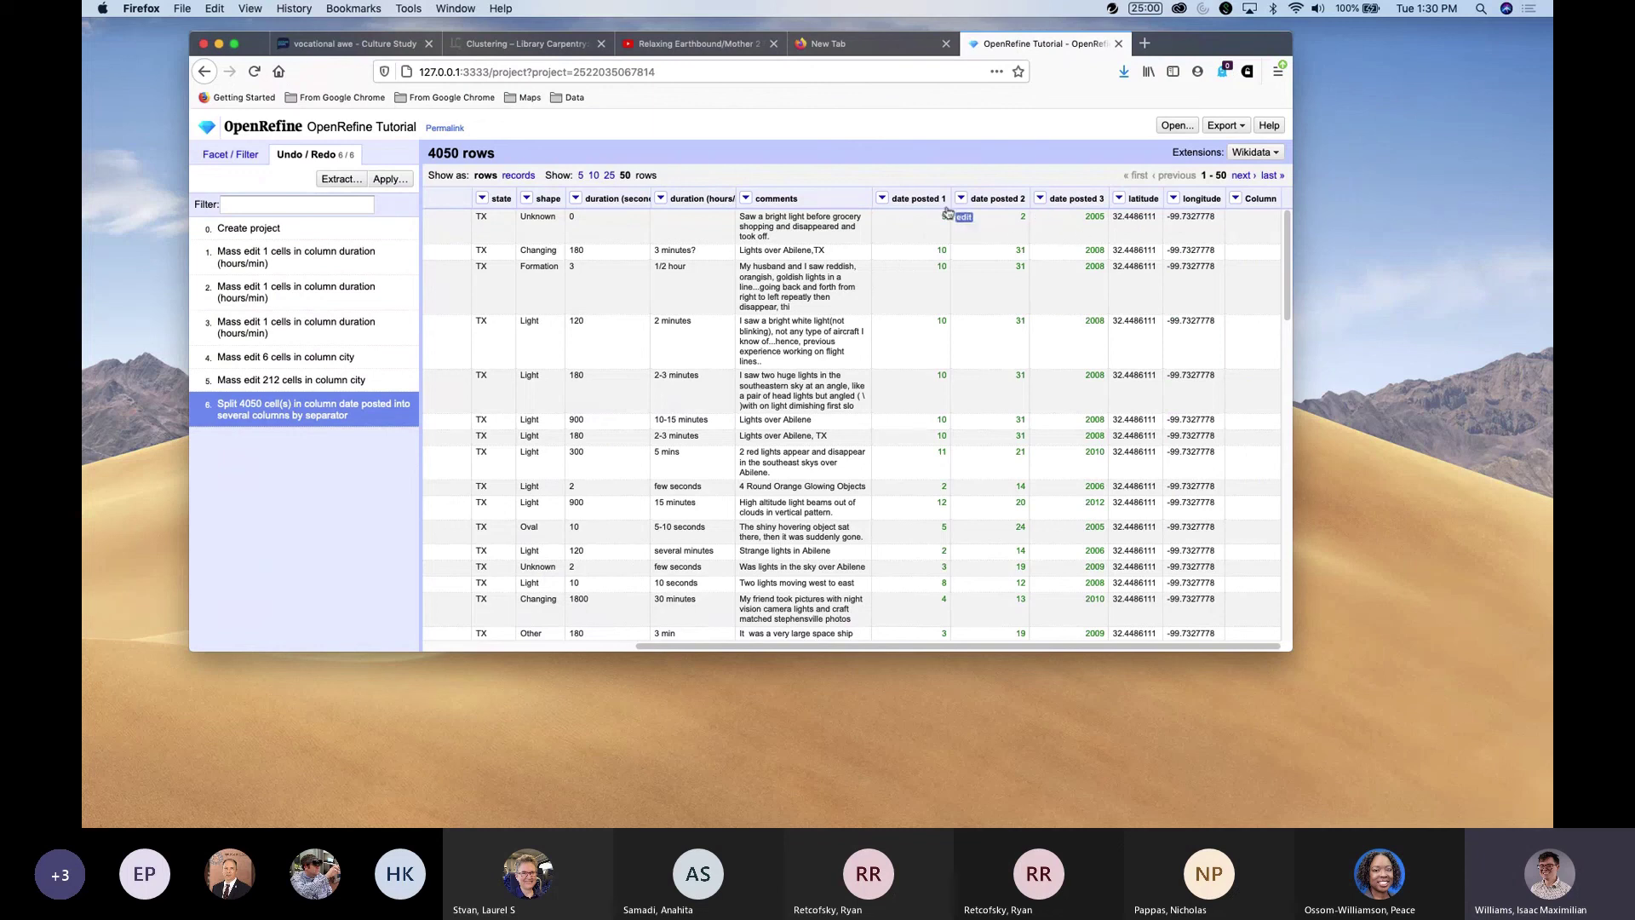
Rename the date posted 1 column as "month posted".
{"action": "left_click", "coordinate": [884, 199]}
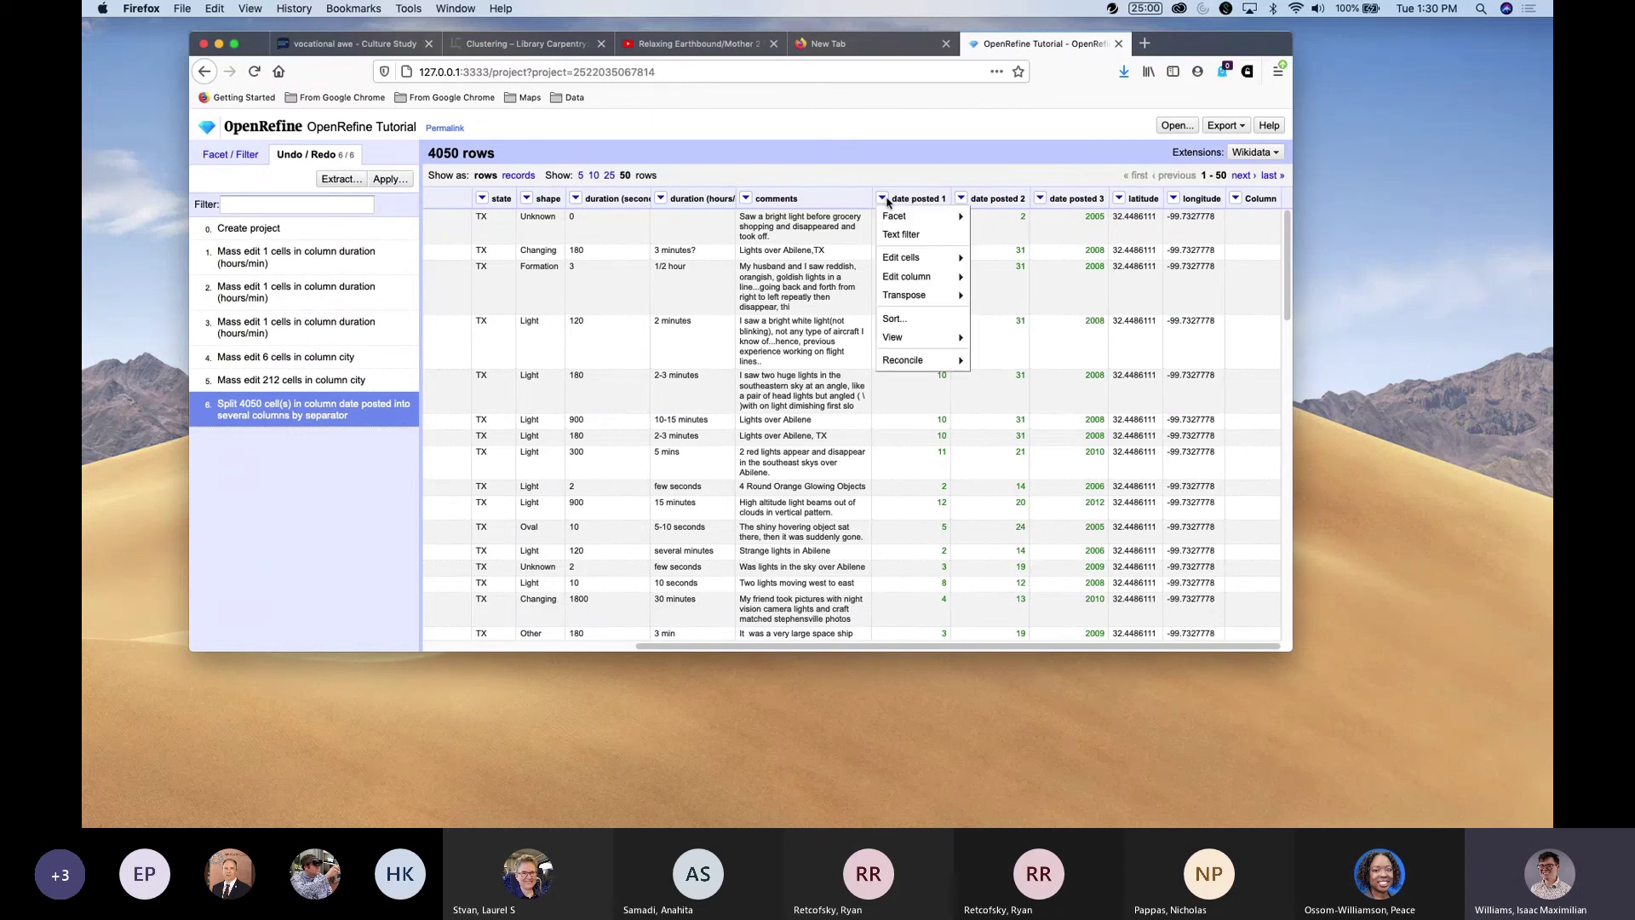
{"action": "mouse_move", "coordinate": [930, 277]}
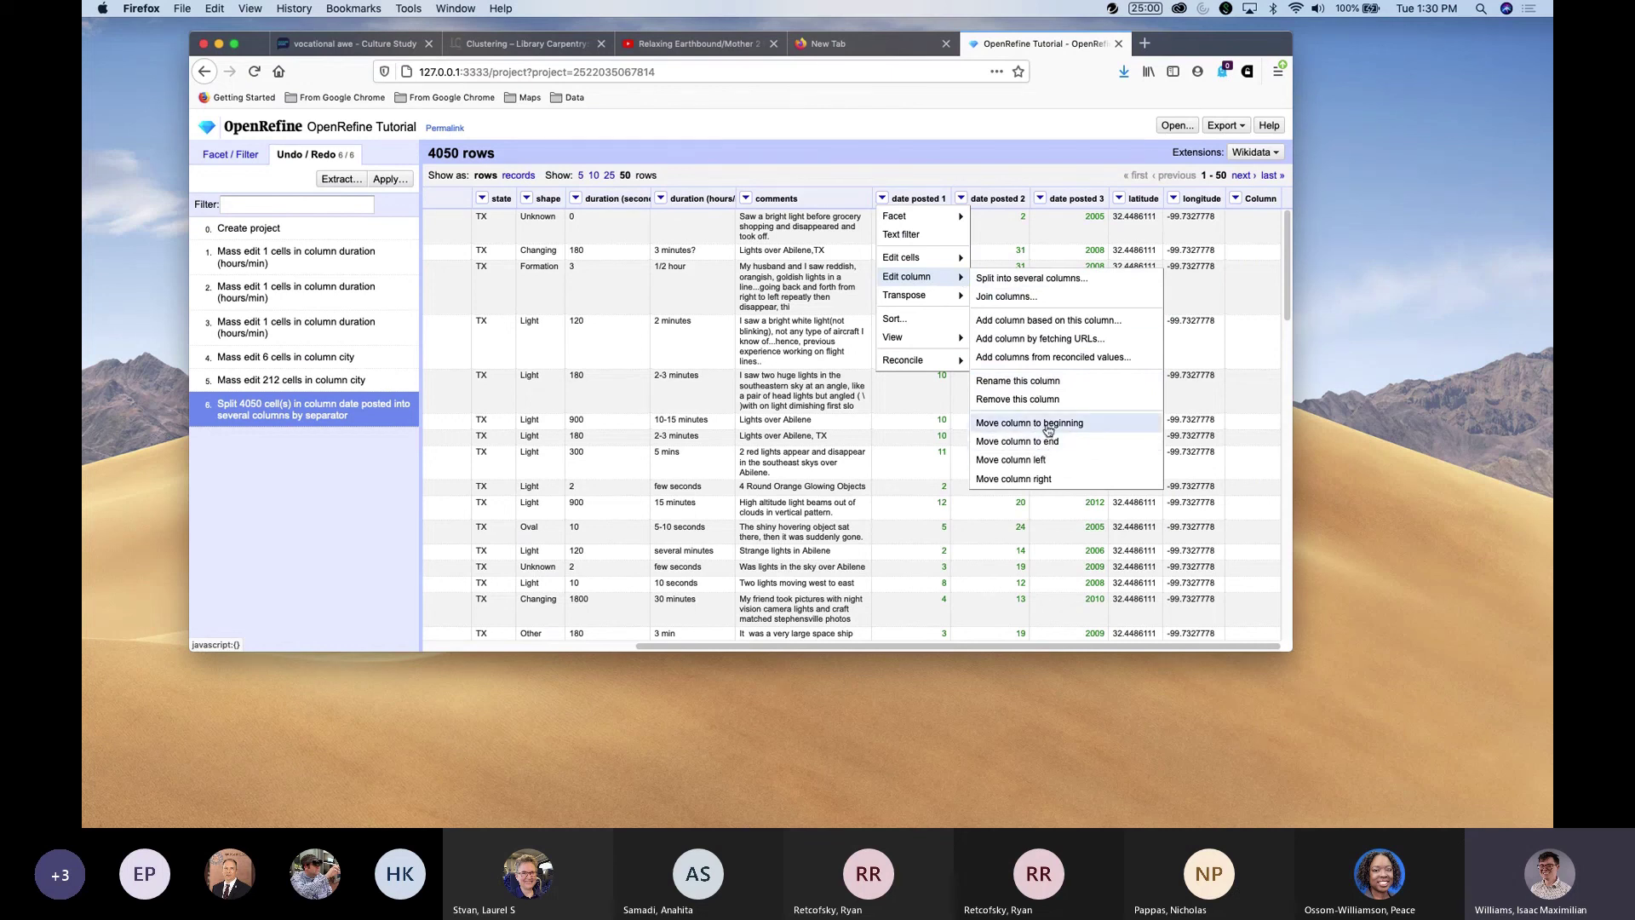
{"action": "left_click", "coordinate": [1062, 383]}
{"action": "type", "text": "m"}
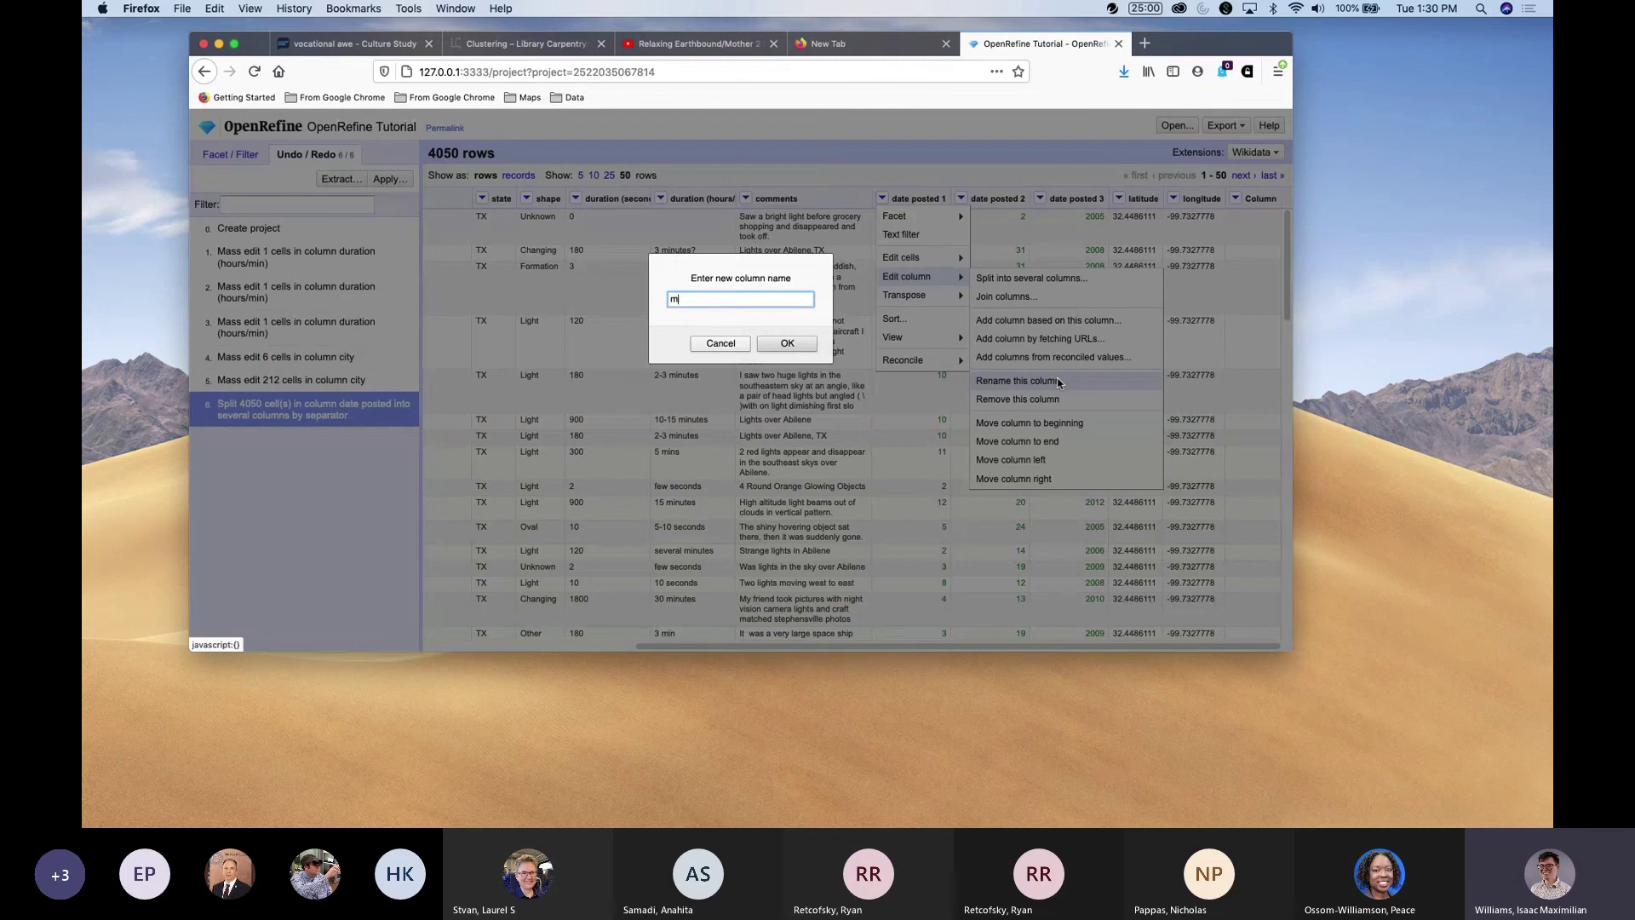
{"action": "type", "text": "onth posted"}
{"action": "key", "text": "Return"}
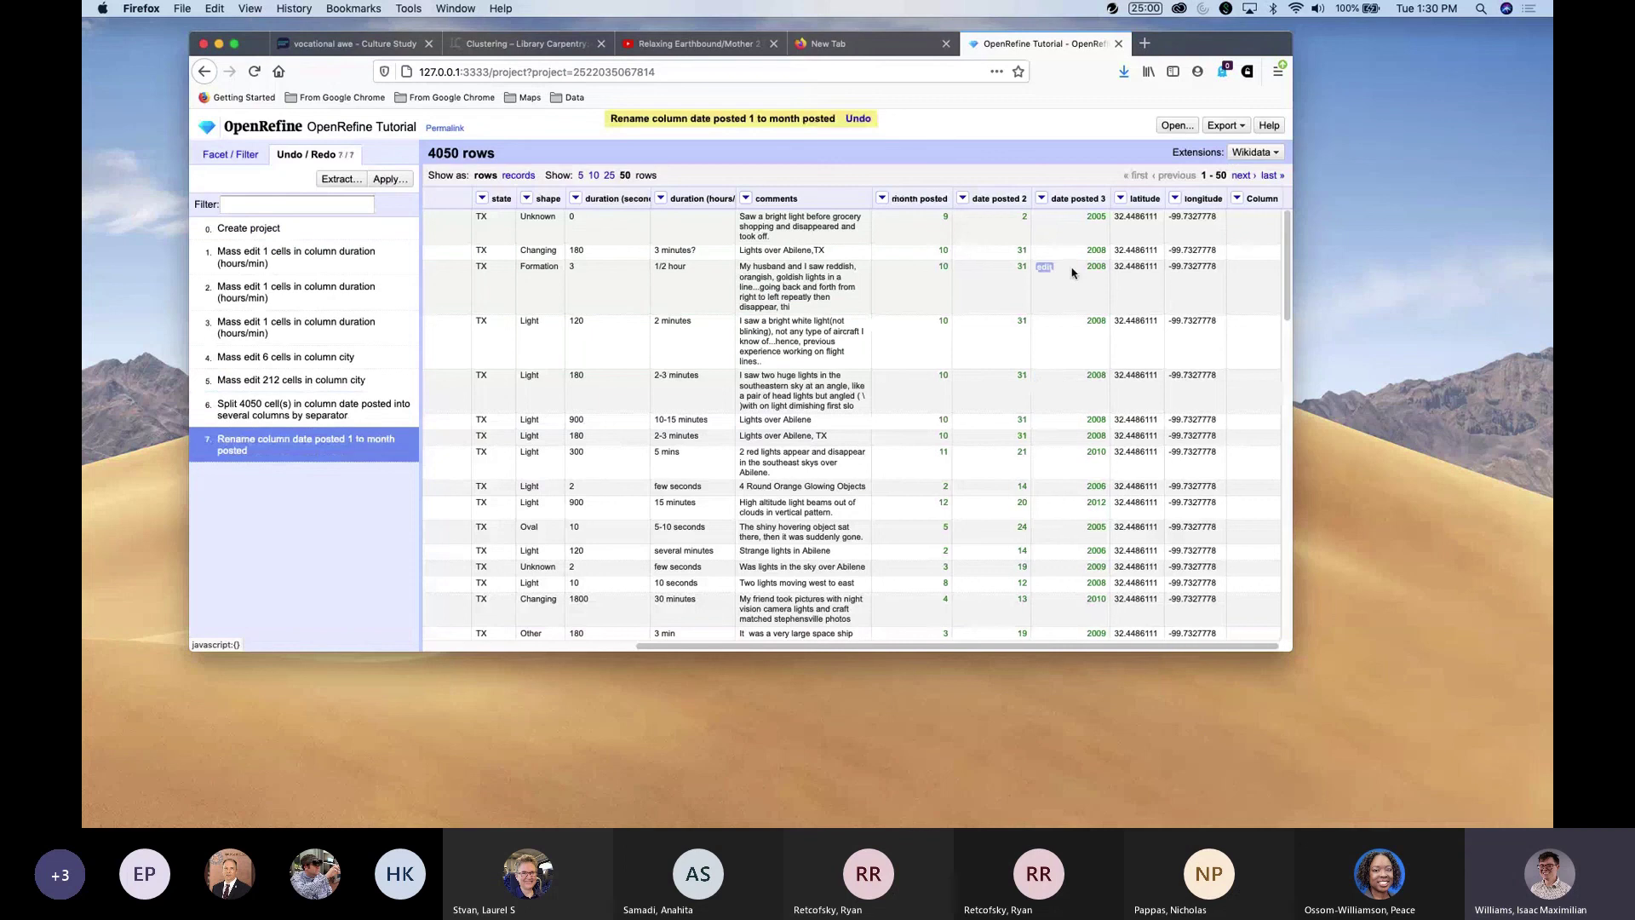
Rename the date posted 2 column as "day posted".
{"action": "left_click", "coordinate": [964, 199]}
{"action": "mouse_move", "coordinate": [1000, 280]}
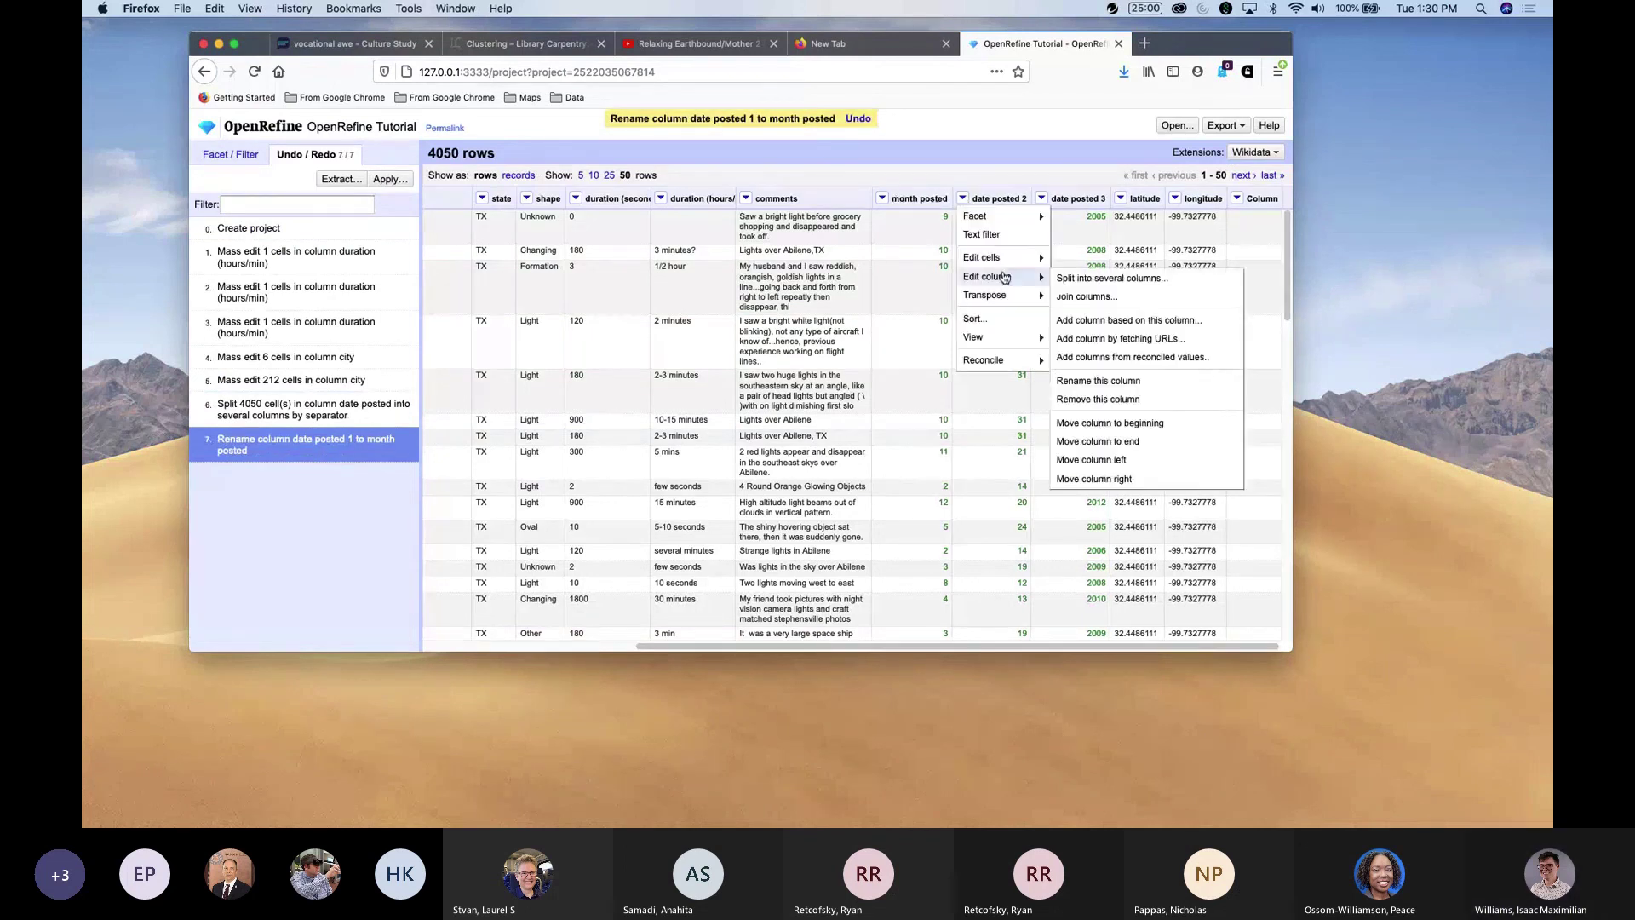
{"action": "left_click", "coordinate": [1132, 386]}
{"action": "type", "text": "day posted"}
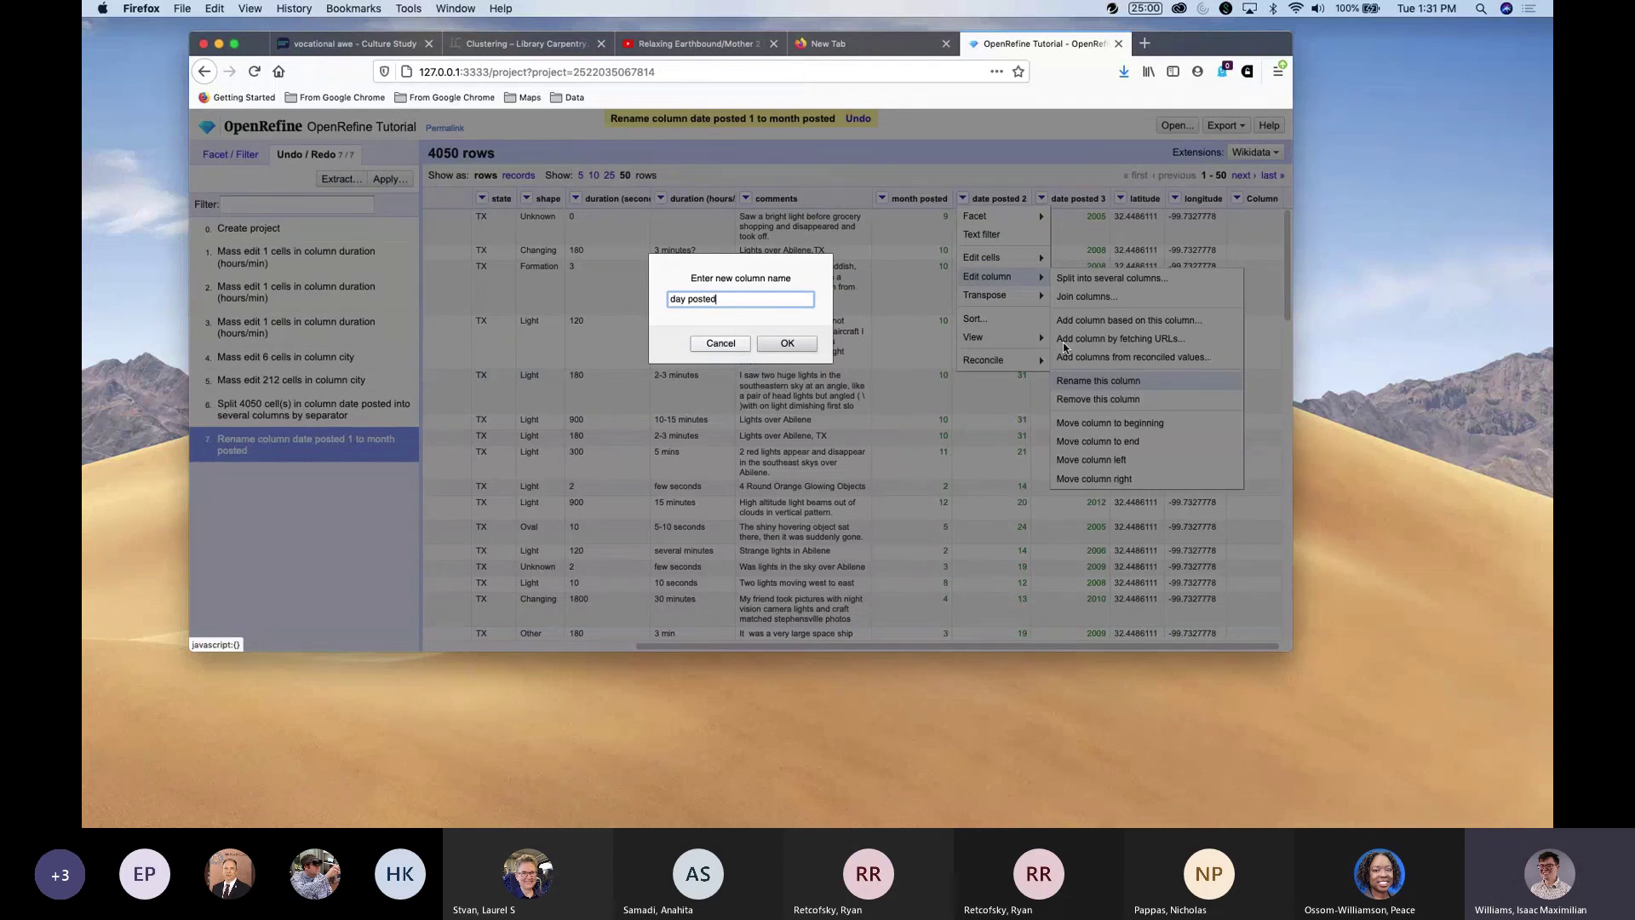
{"action": "key", "text": "BackSpace"}
{"action": "key", "text": "BackSpace"}
{"action": "key", "text": "BackSpace"}
{"action": "key", "text": "BackSpace"}
{"action": "type", "text": "poste"}
{"action": "key", "text": "BackSpace"}
{"action": "key", "text": "BackSpace"}
{"action": "key", "text": "BackSpace"}
{"action": "key", "text": "BackSpace"}
{"action": "key", "text": "BackSpace"}
{"action": "key", "text": "BackSpace"}
{"action": "type", "text": "posted"}
{"action": "key", "text": "Return"}
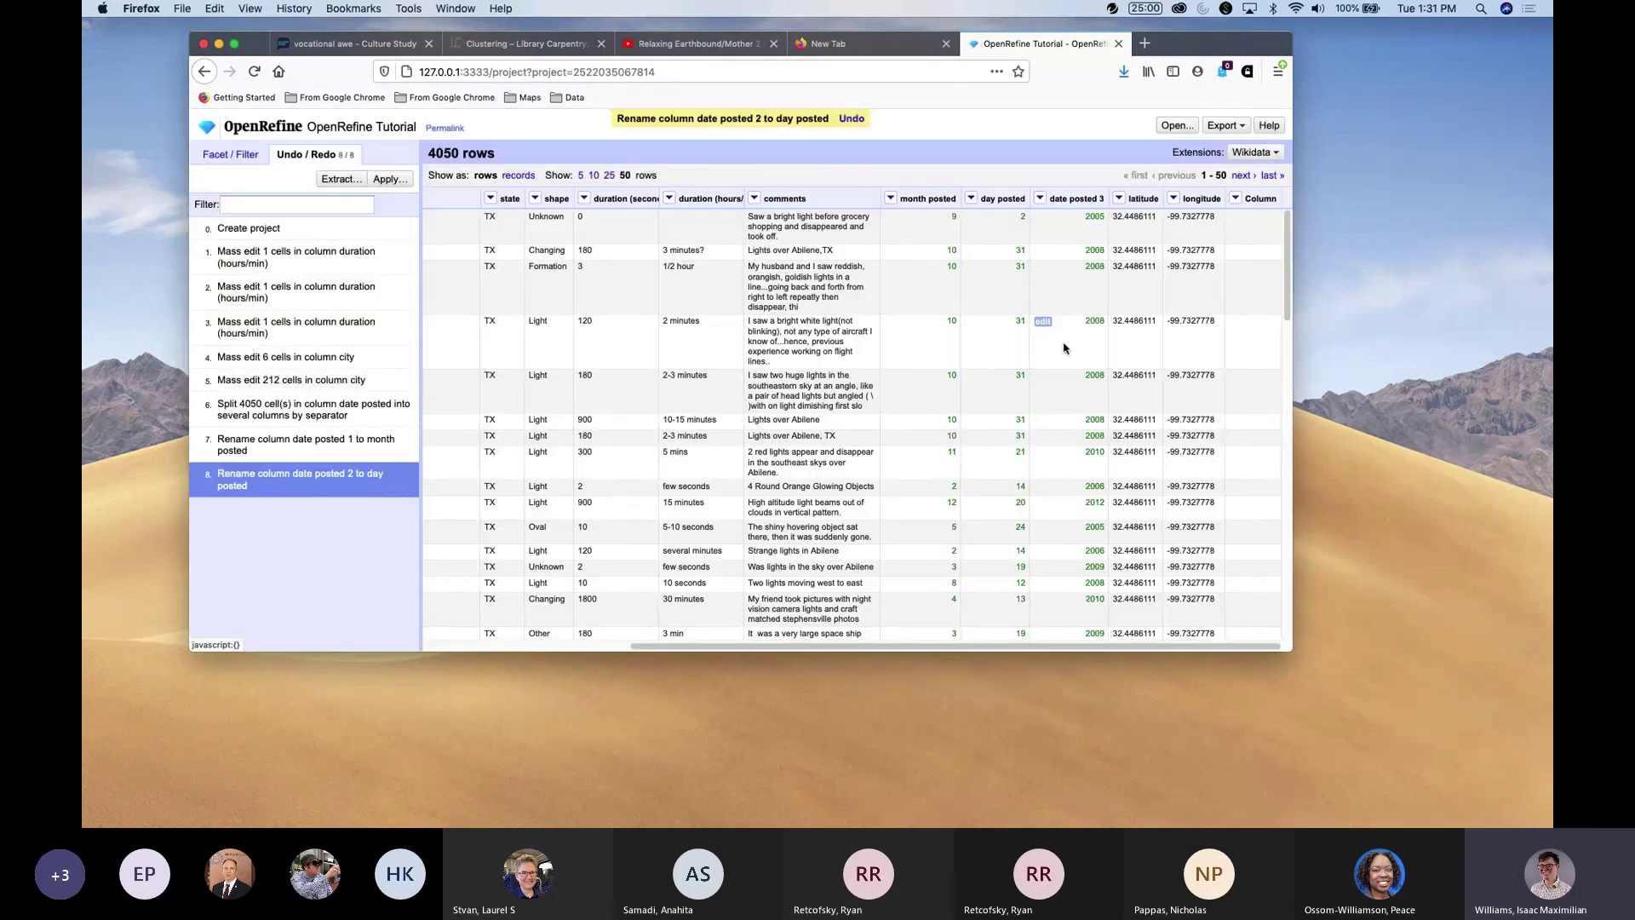
Rename the date posted 3 column as "year posted".
{"action": "left_click", "coordinate": [1040, 199]}
{"action": "mouse_move", "coordinate": [1080, 279]}
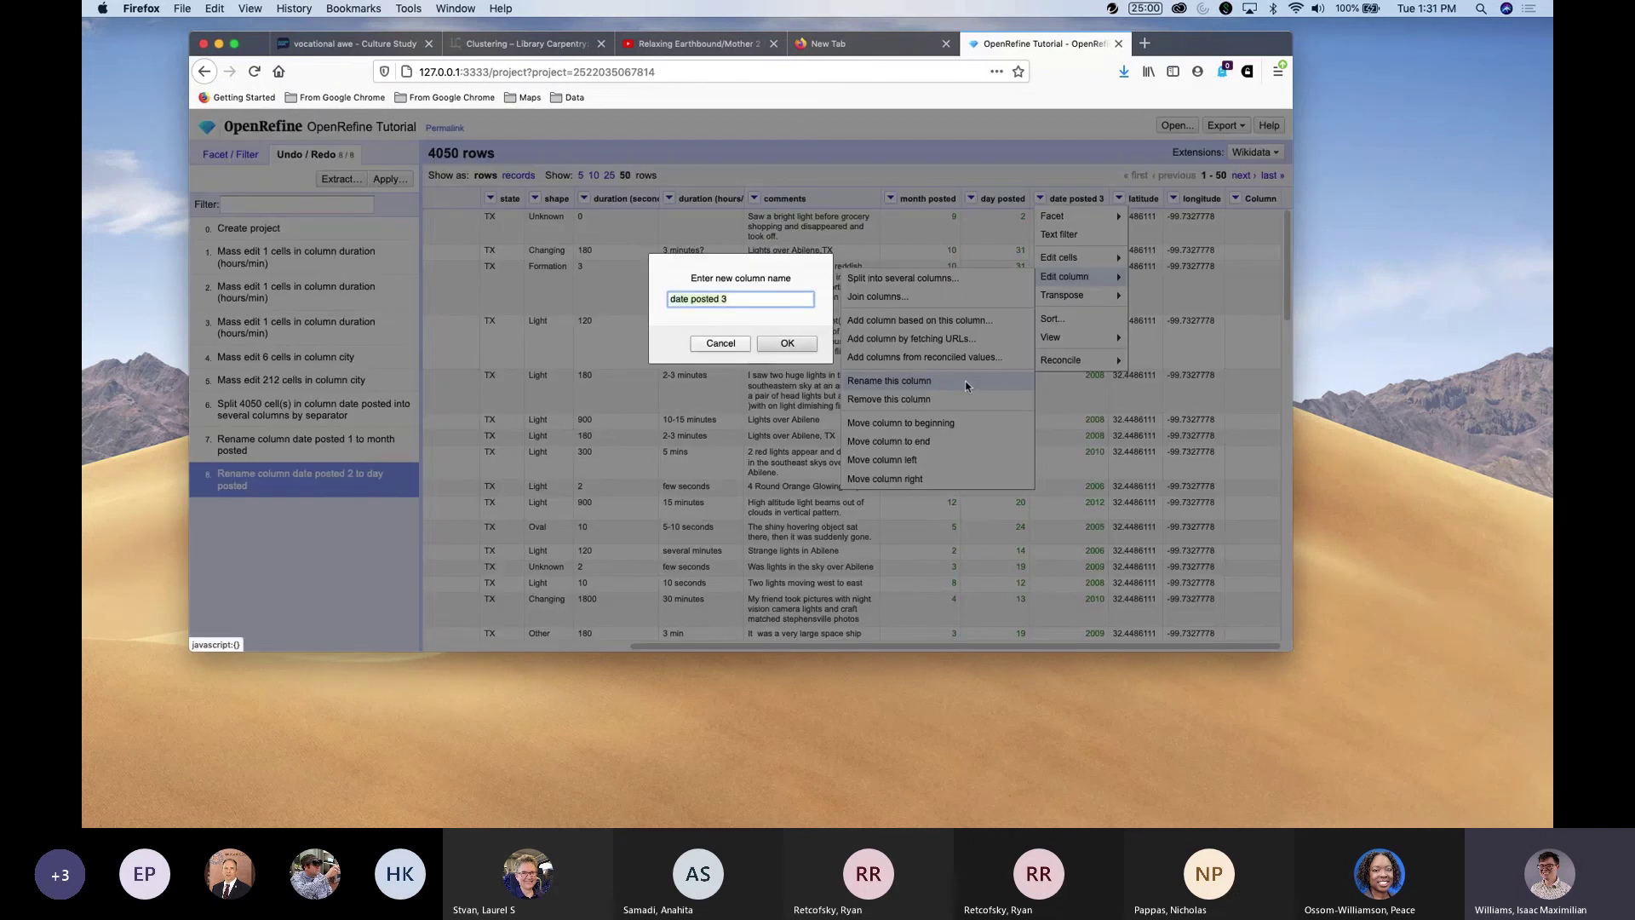
{"action": "type", "text": "year posted"}
{"action": "key", "text": "Return"}
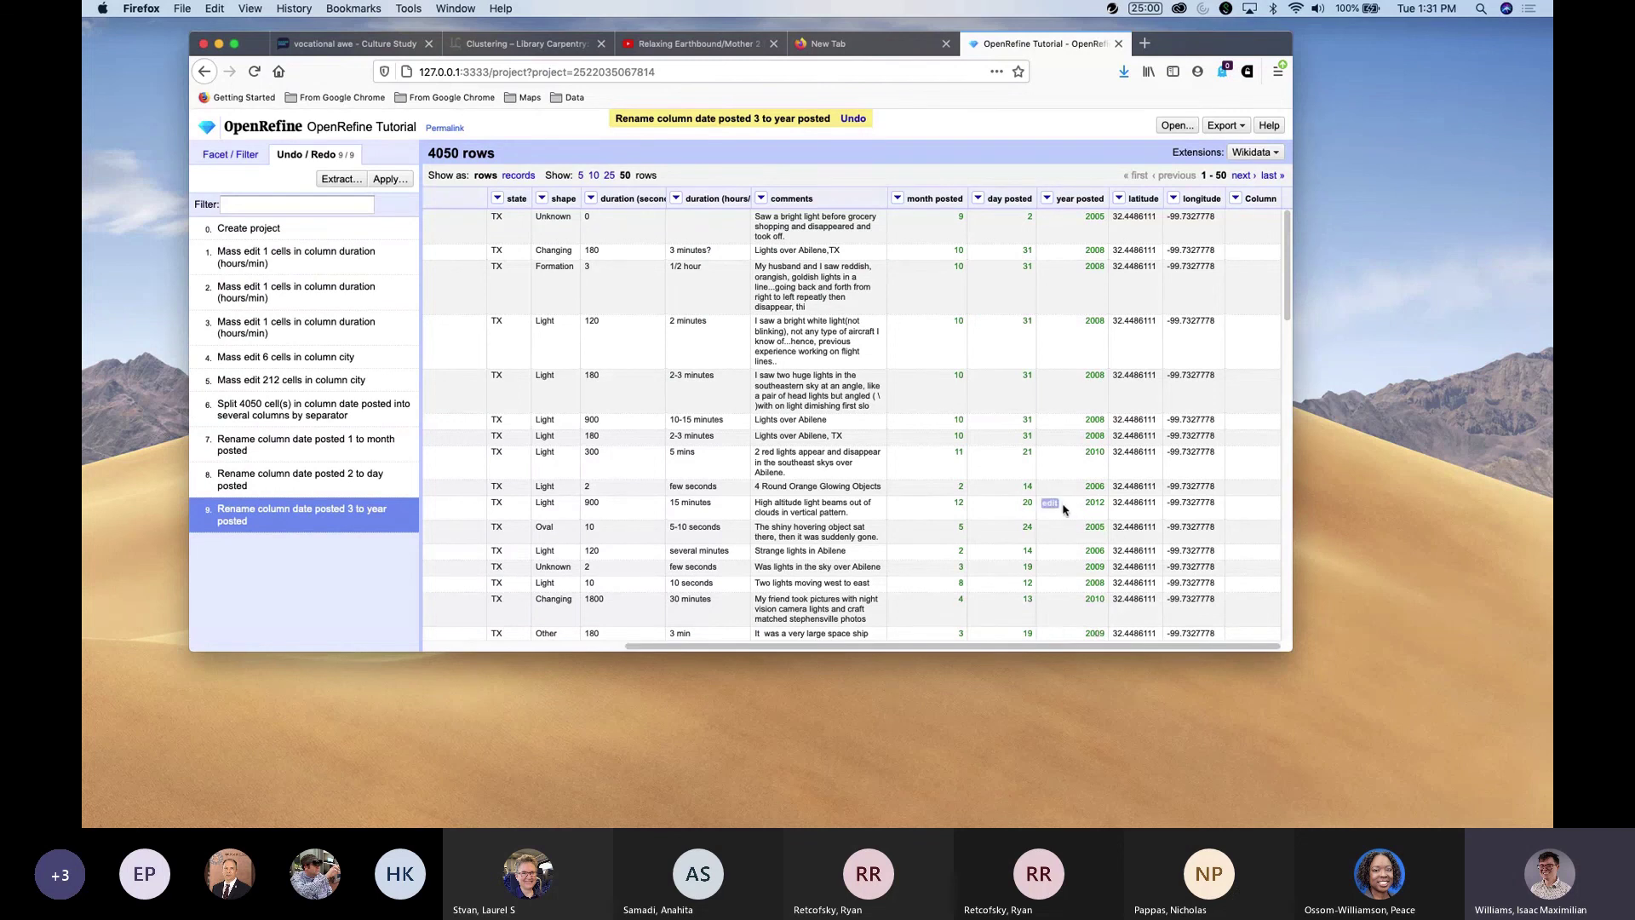
{"action": "left_click", "coordinate": [978, 199]}
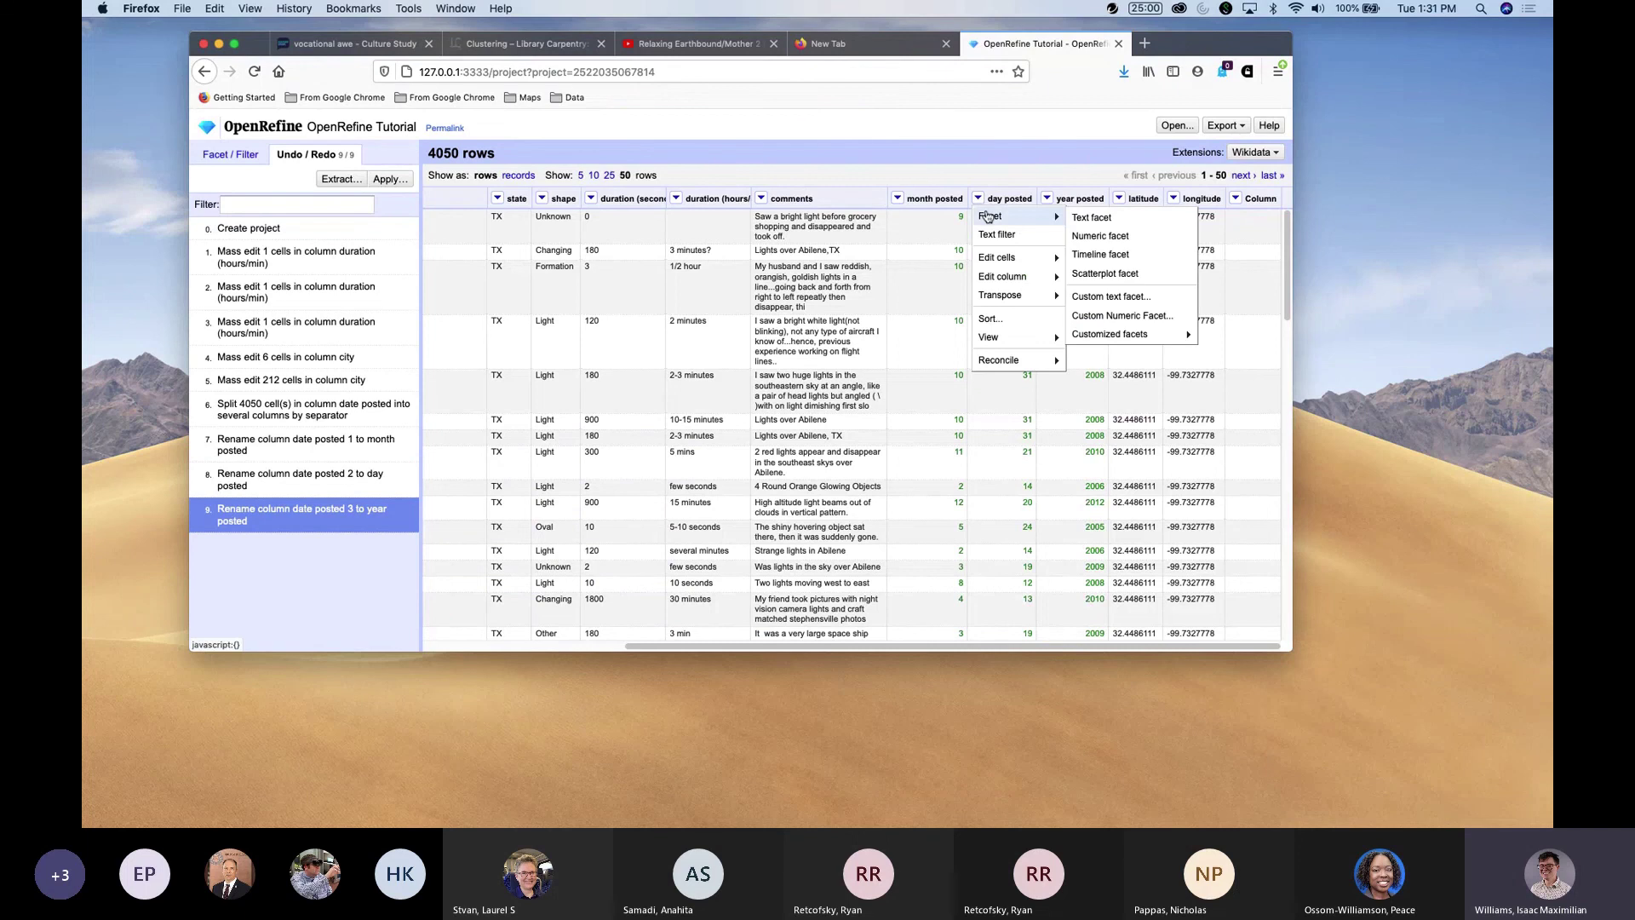
{"action": "left_click", "coordinate": [931, 164]}
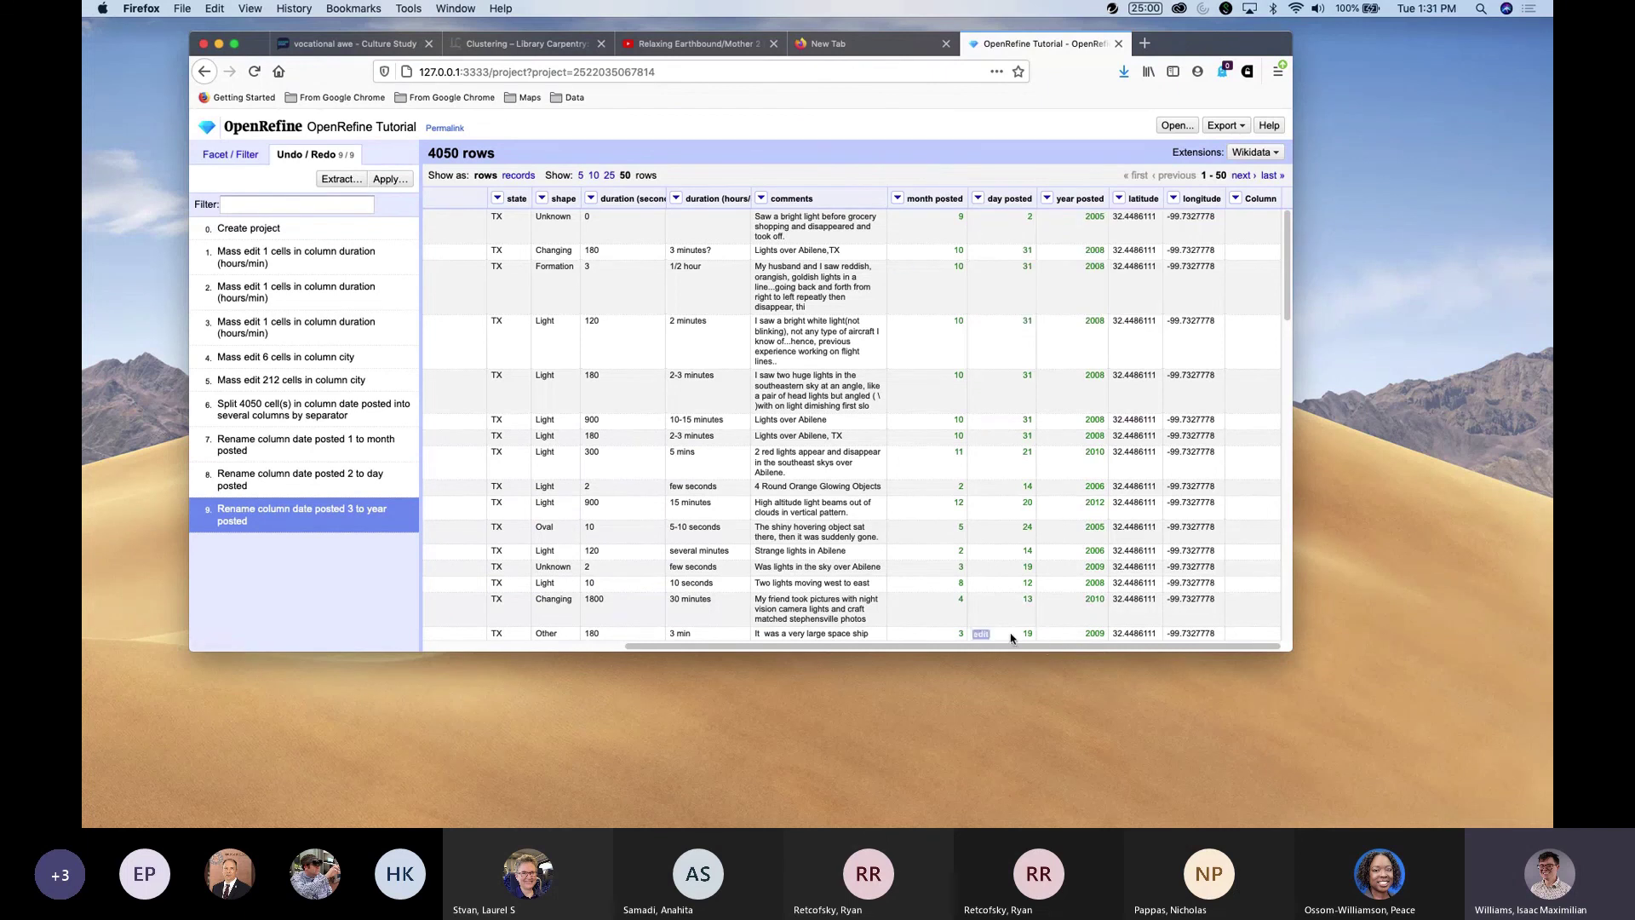
{"action": "left_click_drag", "start_coordinate": [1048, 647], "coordinate": [779, 653]}
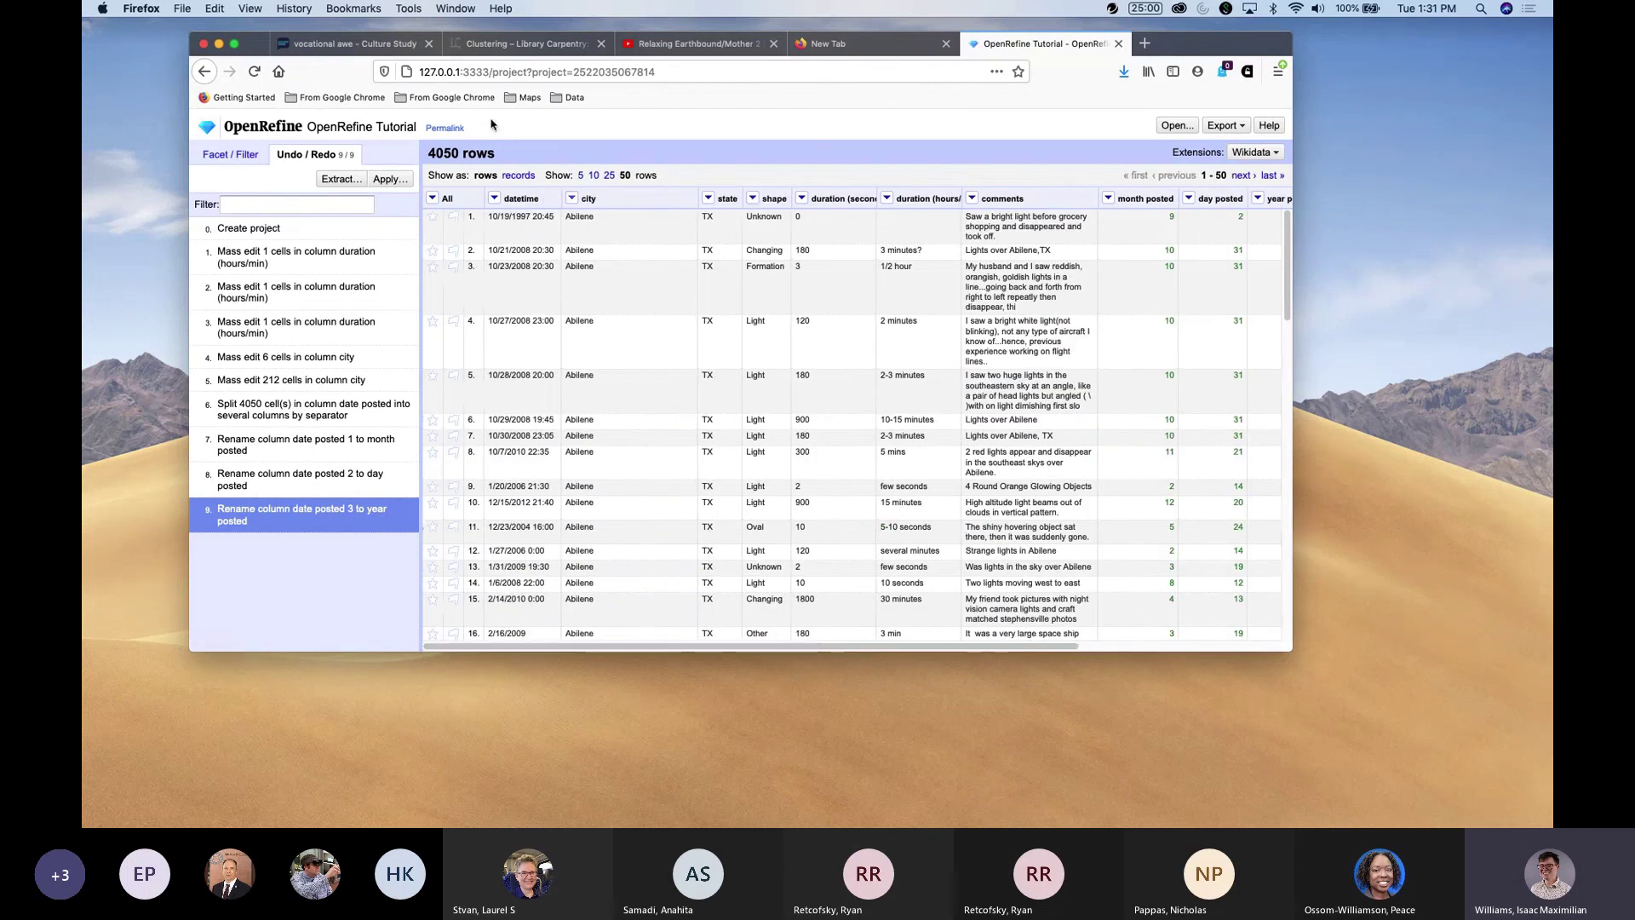
{"action": "left_click", "coordinate": [246, 160]}
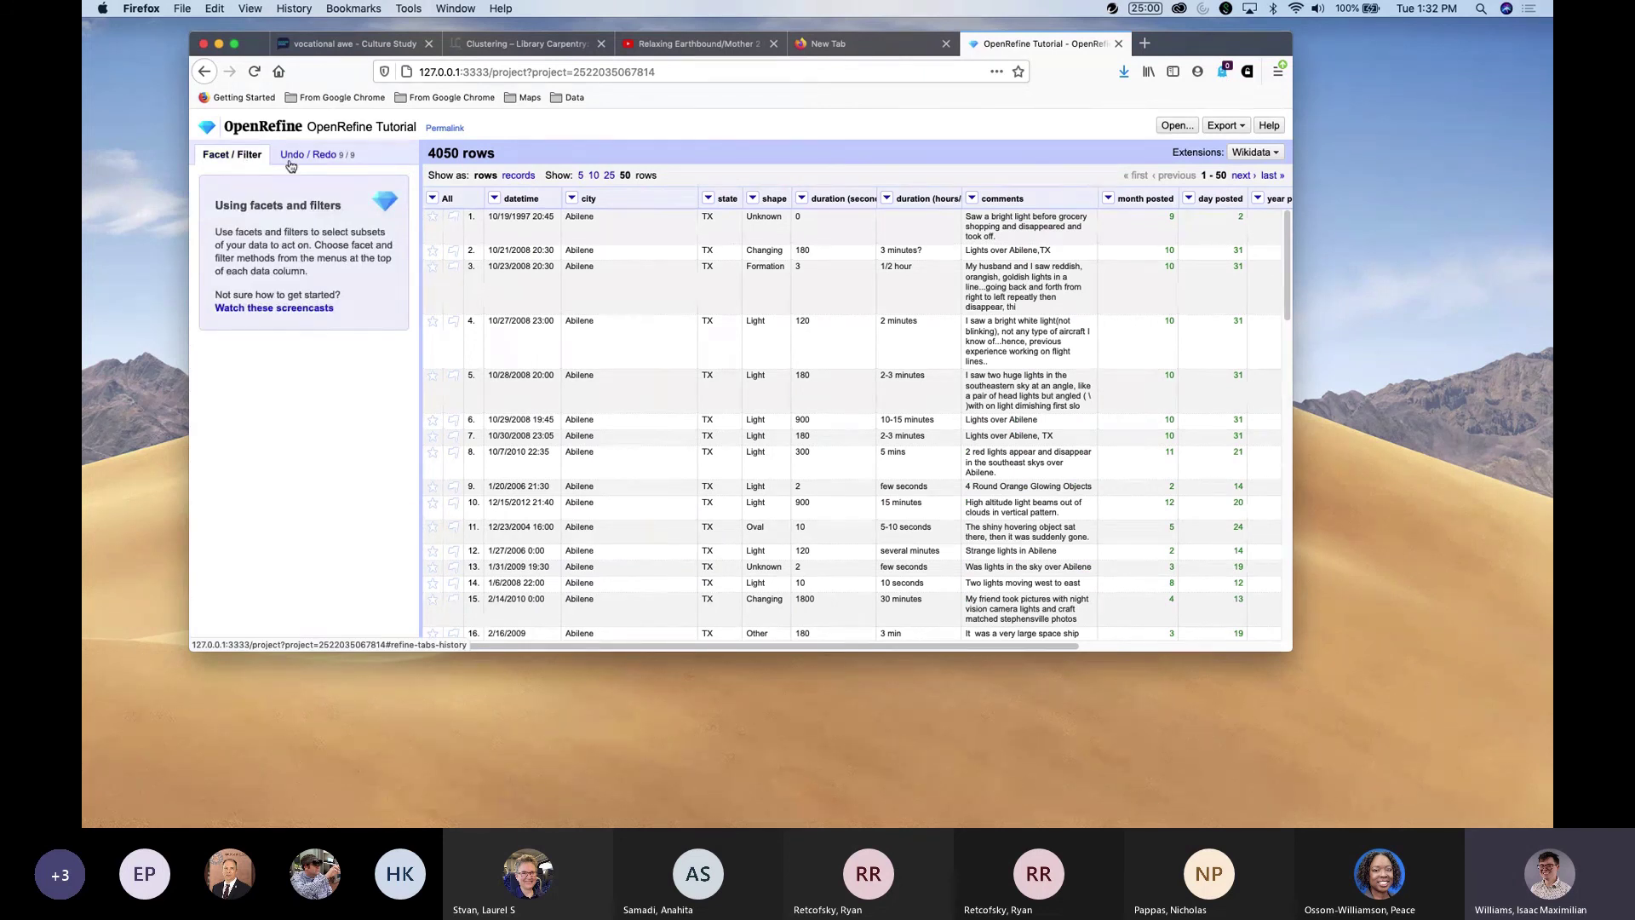
{"action": "mouse_move", "coordinate": [873, 219]}
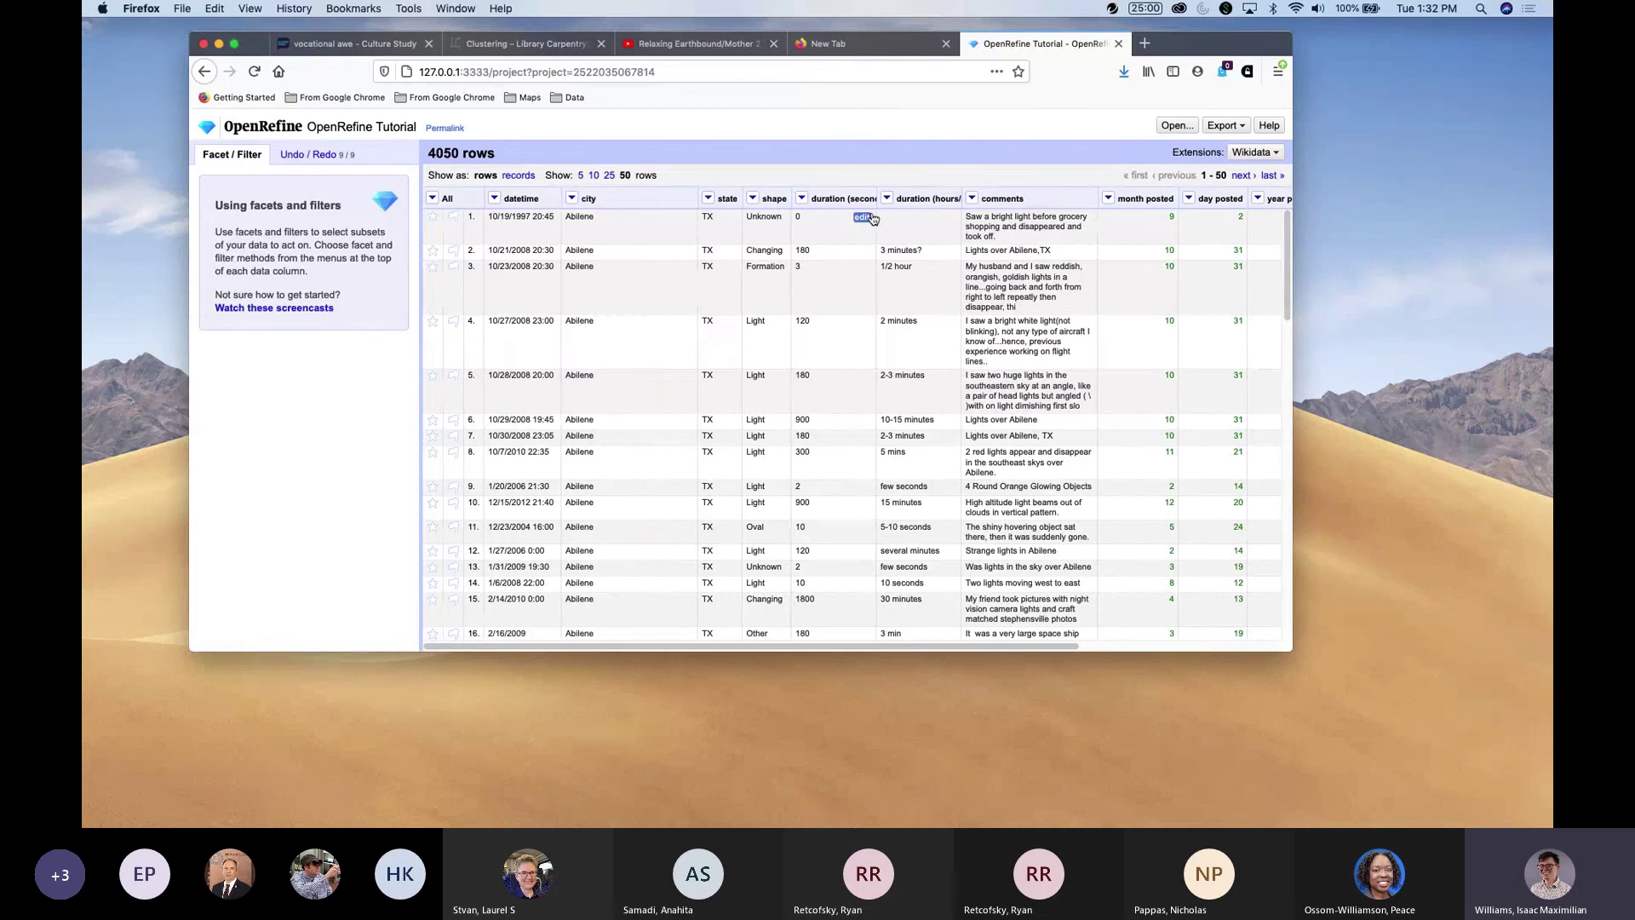
Look over the common transforms offered for the state column's cells and open its custom text transform.
{"action": "left_click", "coordinate": [708, 200]}
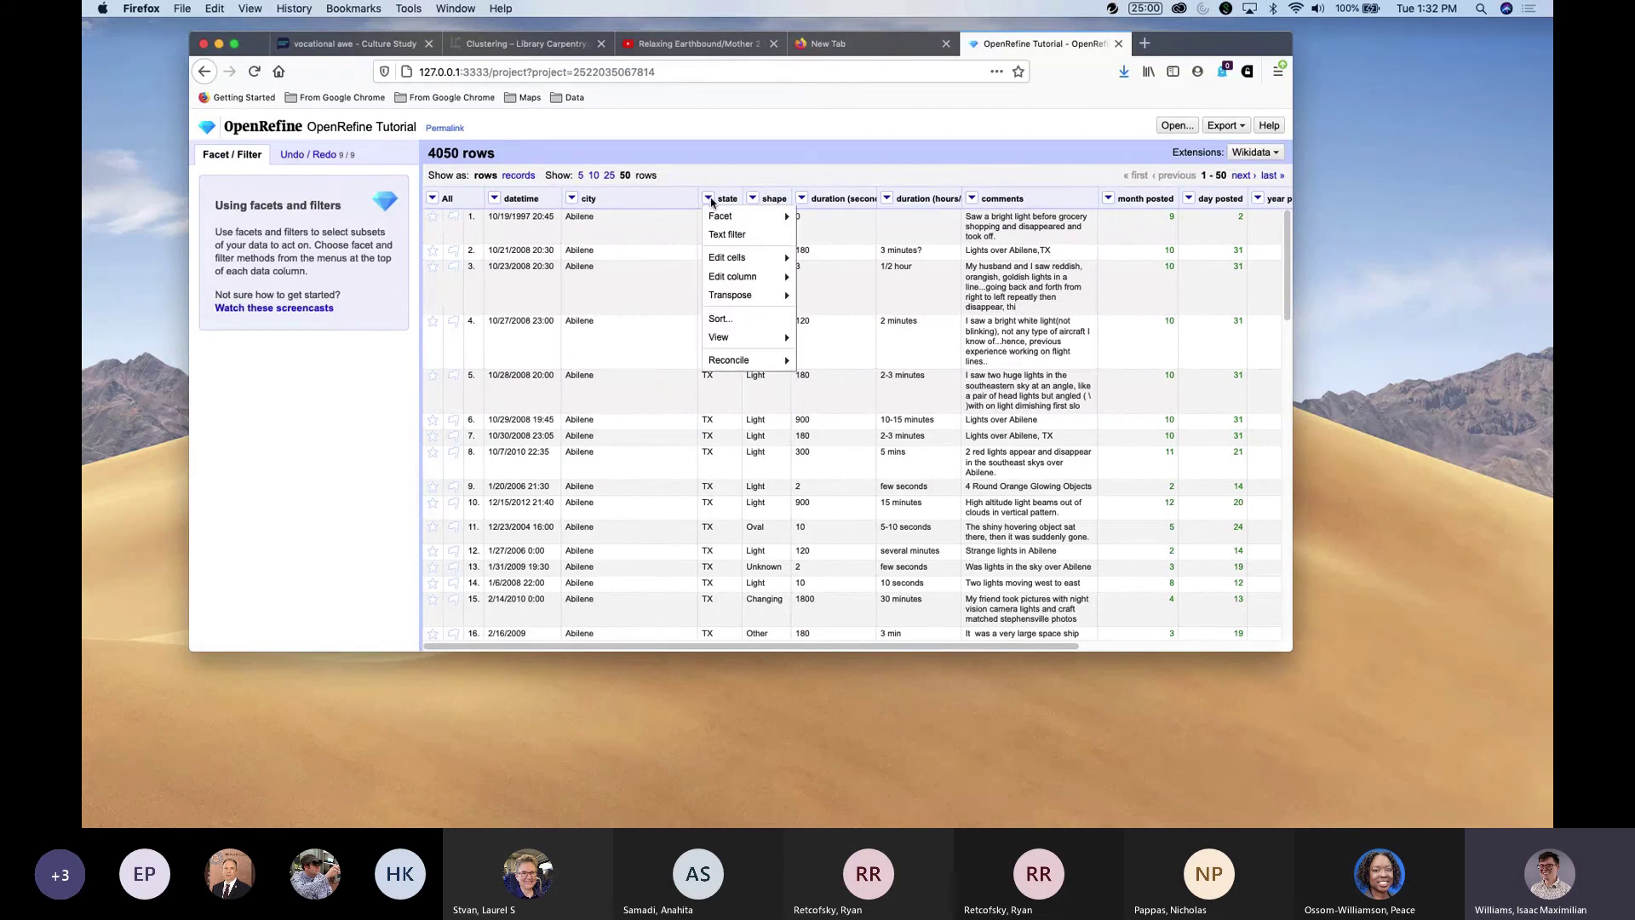
{"action": "mouse_move", "coordinate": [765, 306]}
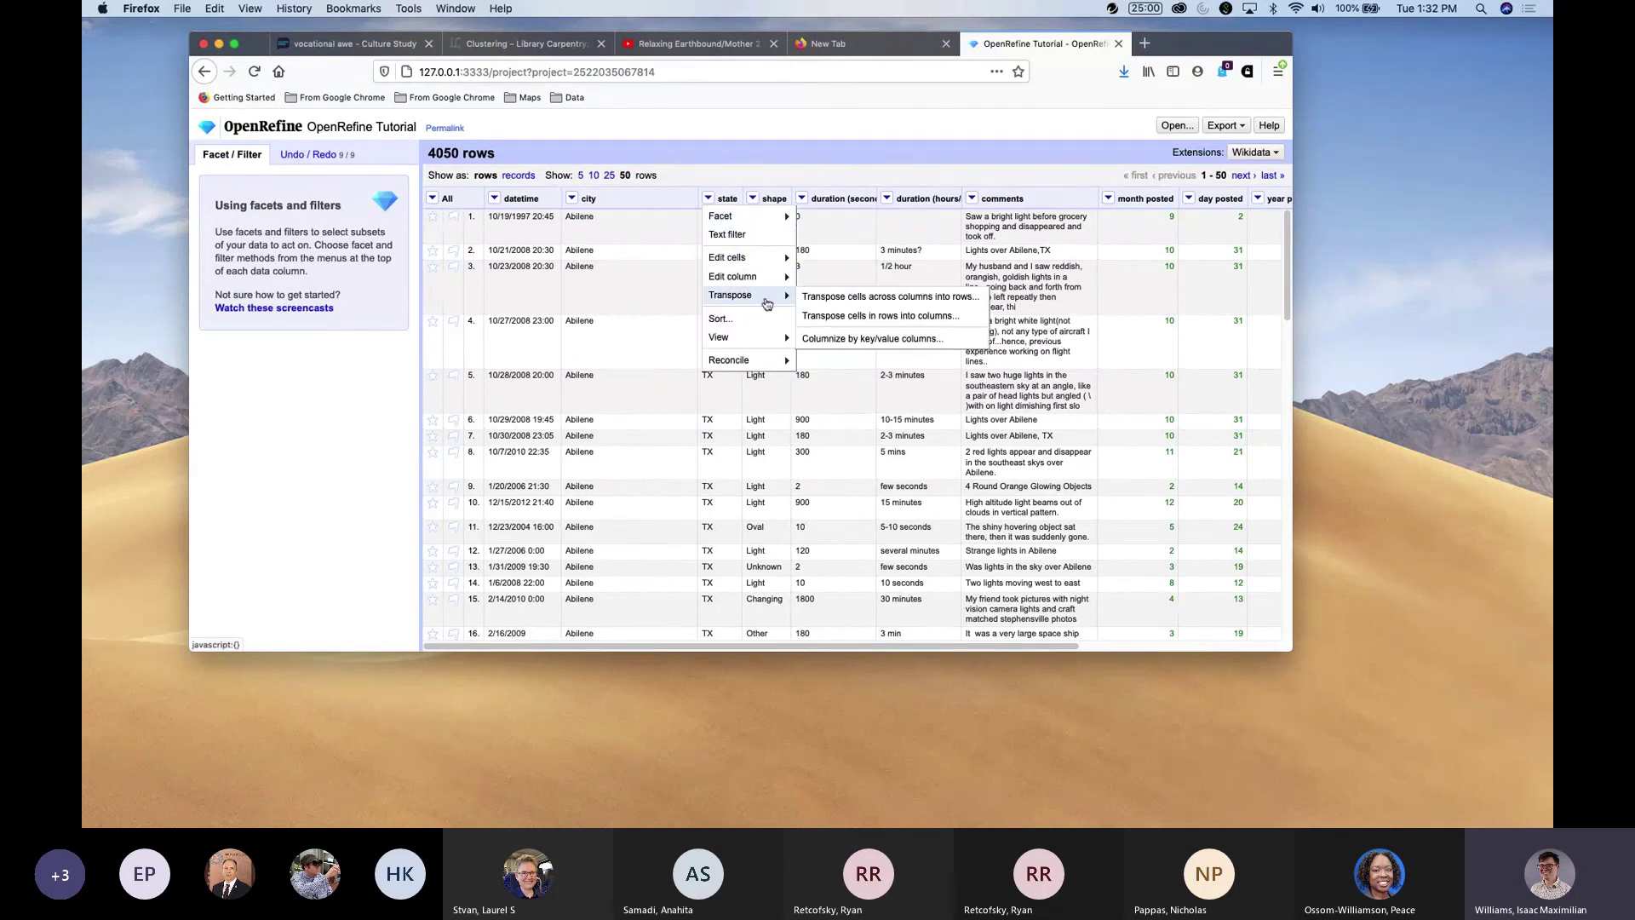
{"action": "mouse_move", "coordinate": [769, 276]}
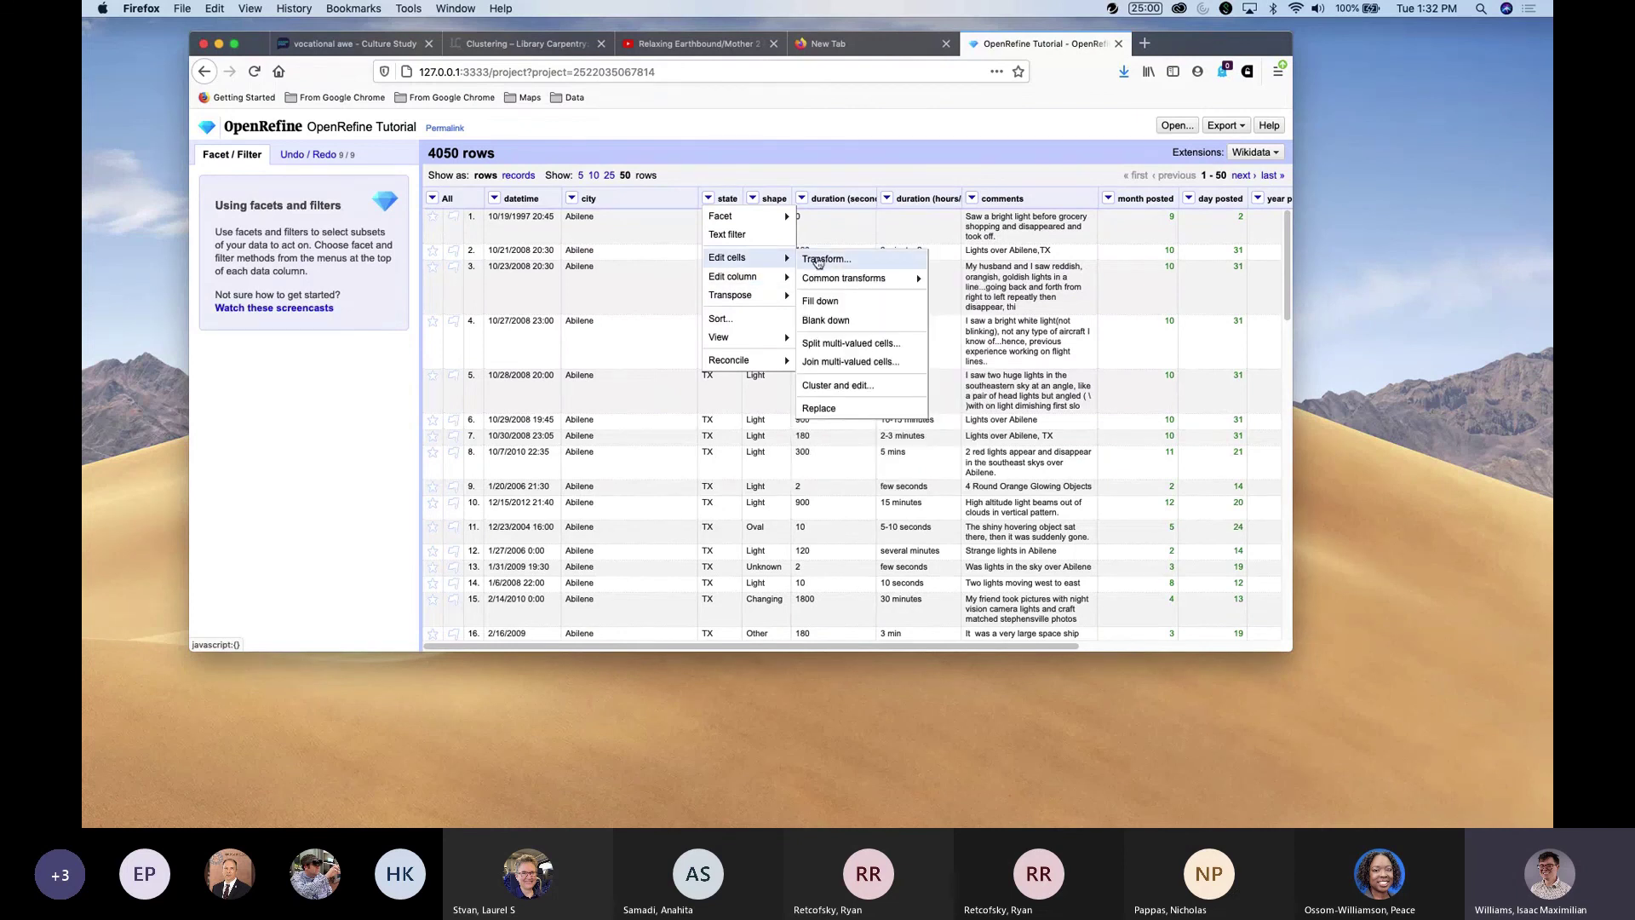
{"action": "mouse_move", "coordinate": [852, 278]}
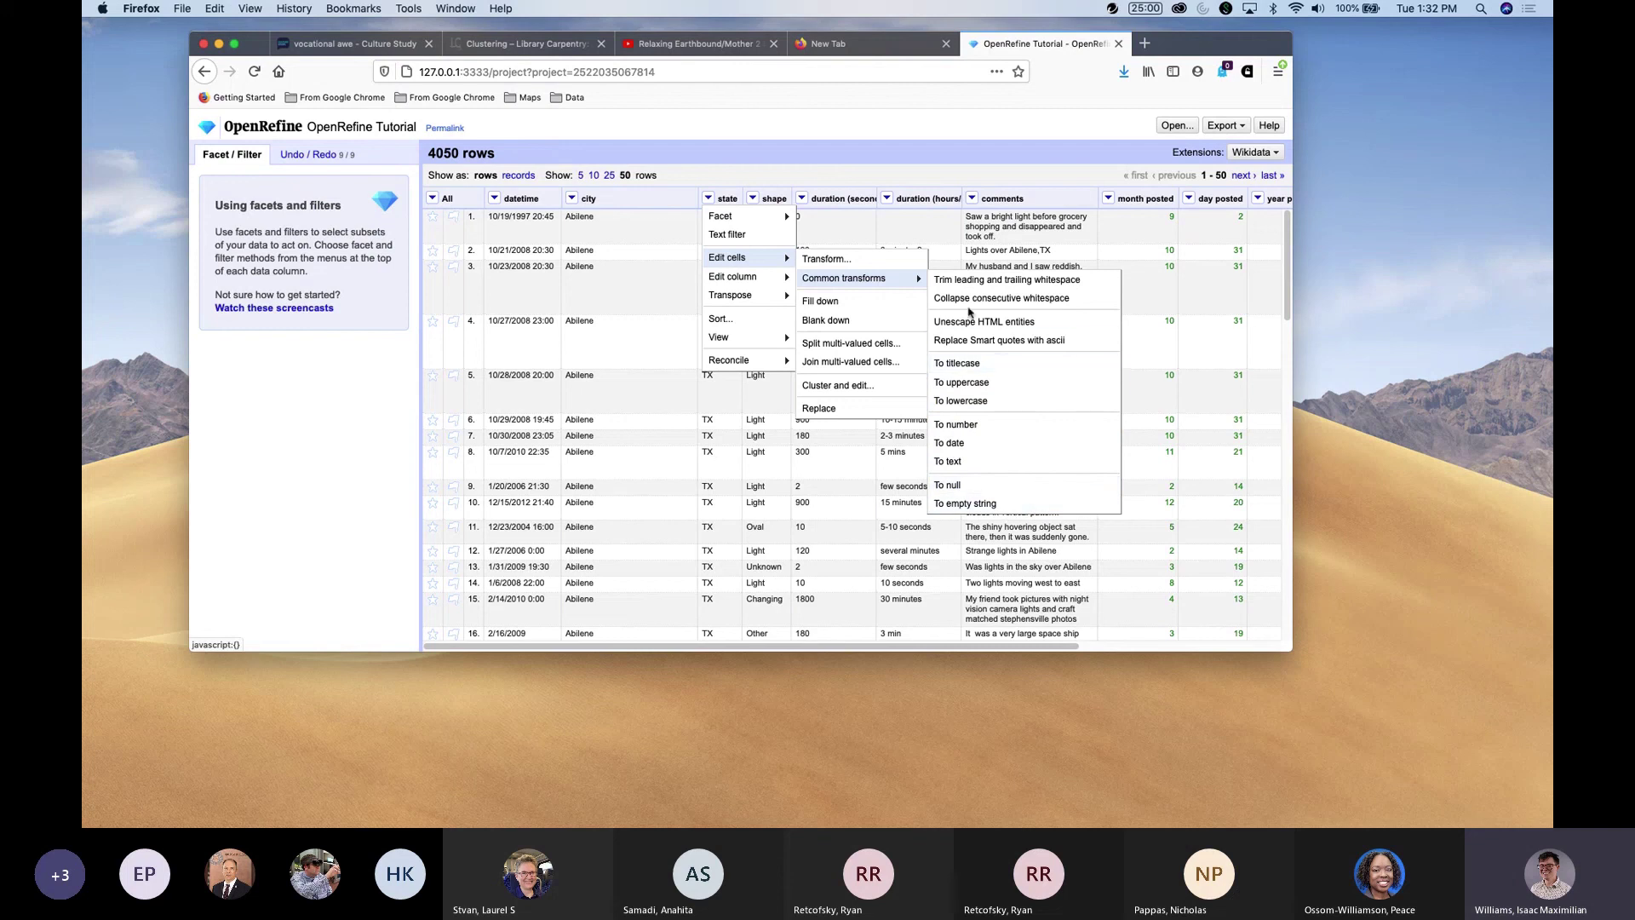
{"action": "left_click", "coordinate": [869, 265]}
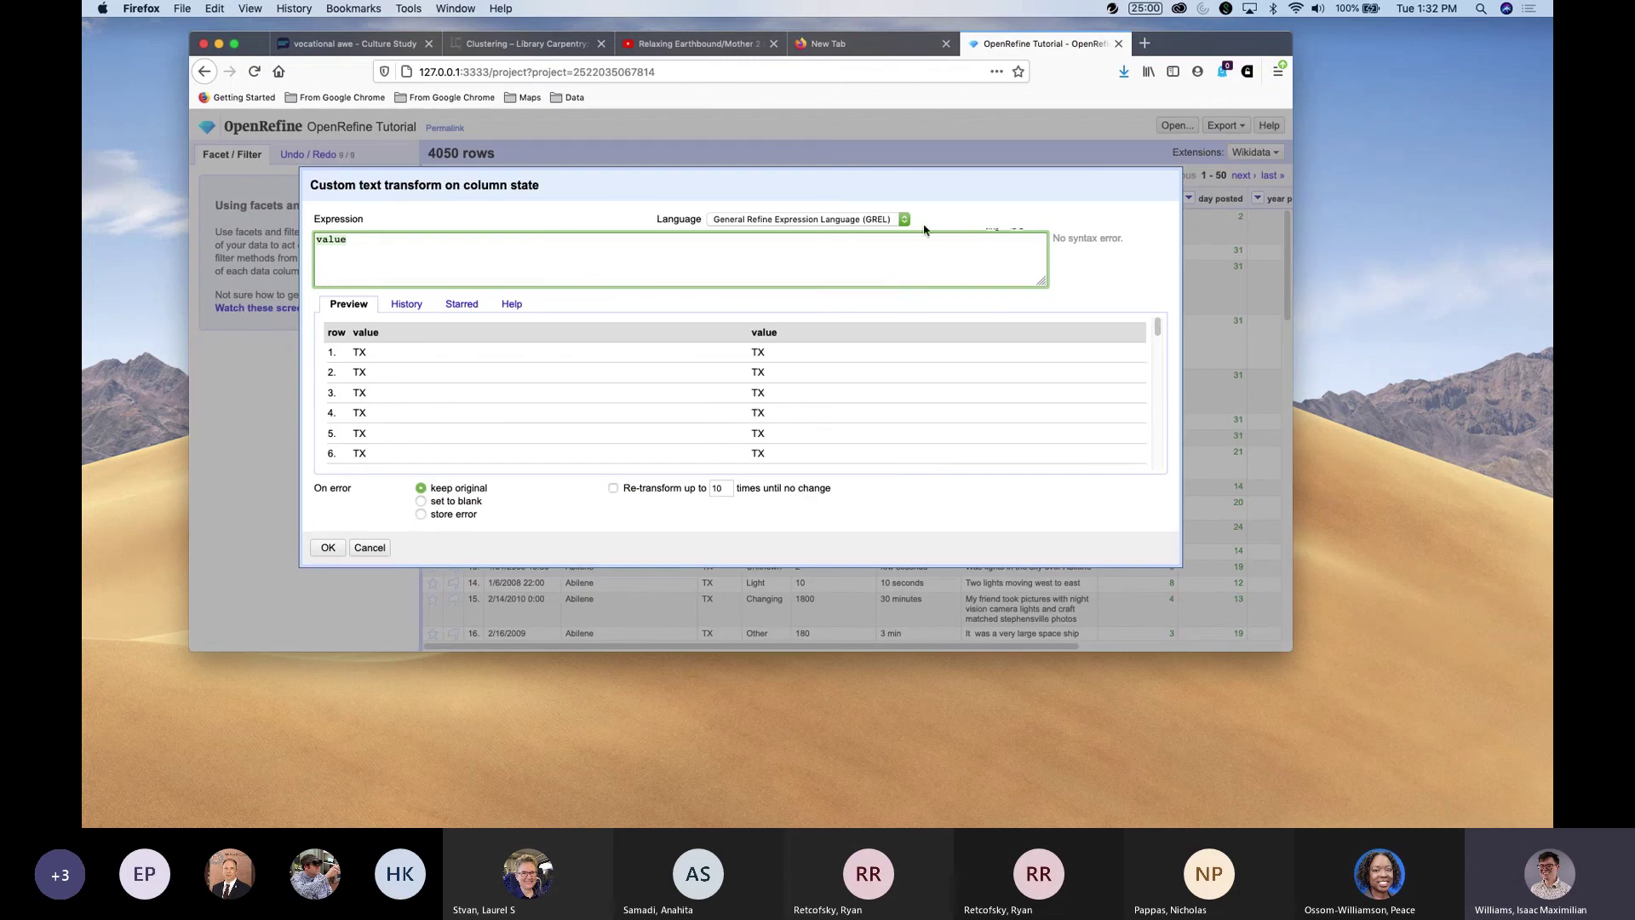
Look over the expression languages available for the state column's custom text transform, leaving GREL selected, and cancel the transform.
{"action": "left_click", "coordinate": [896, 224]}
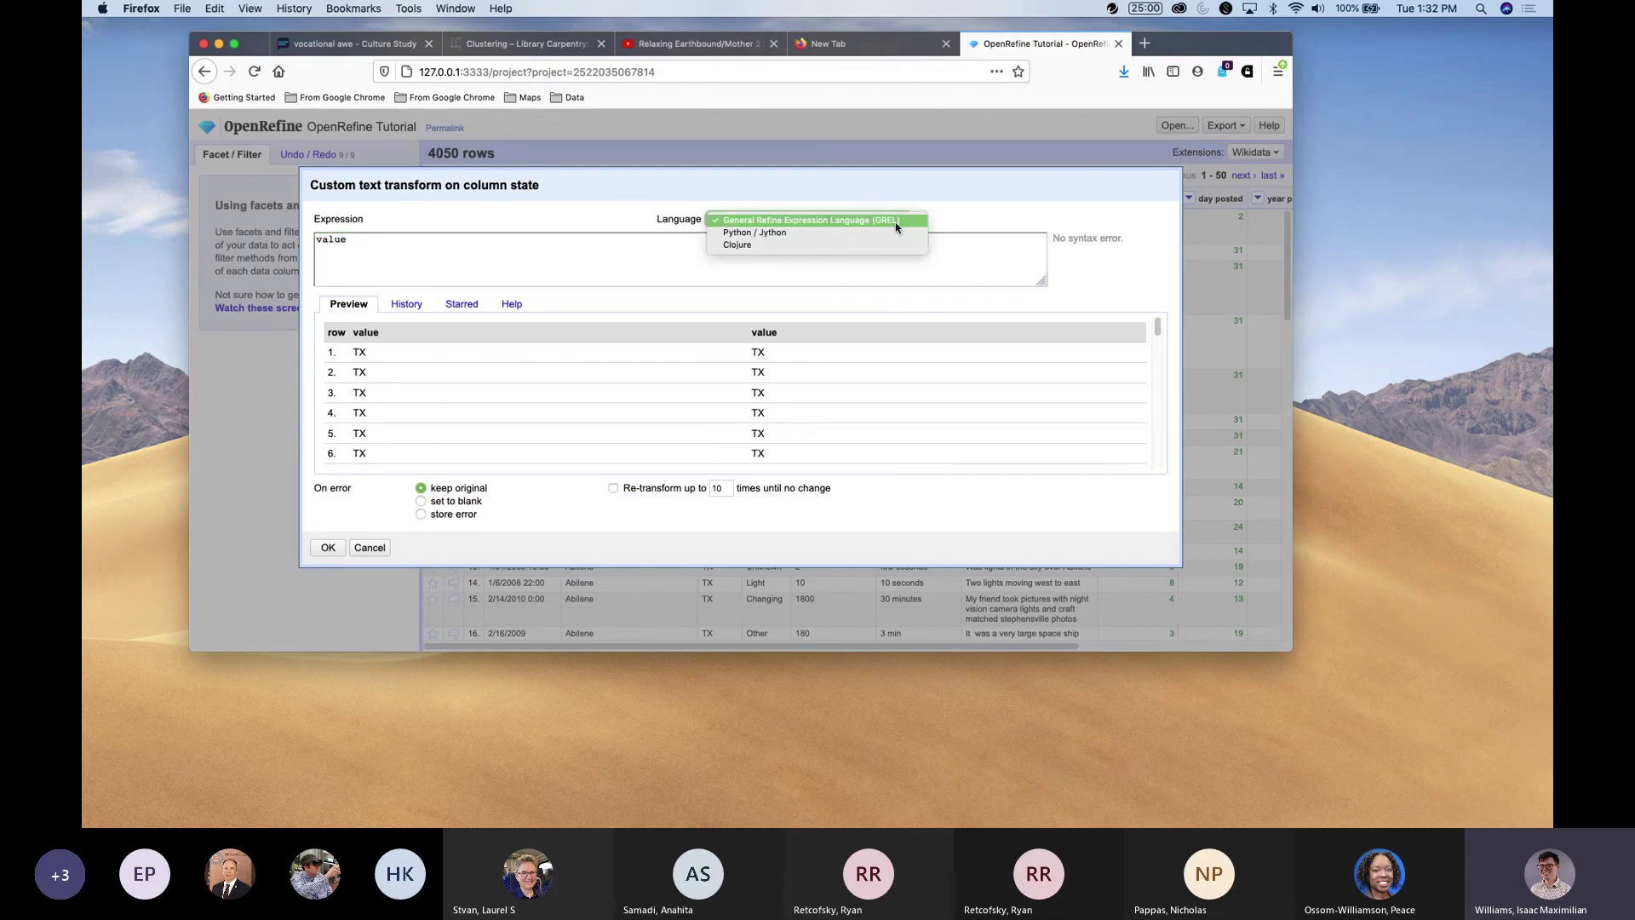
{"action": "left_click", "coordinate": [942, 220]}
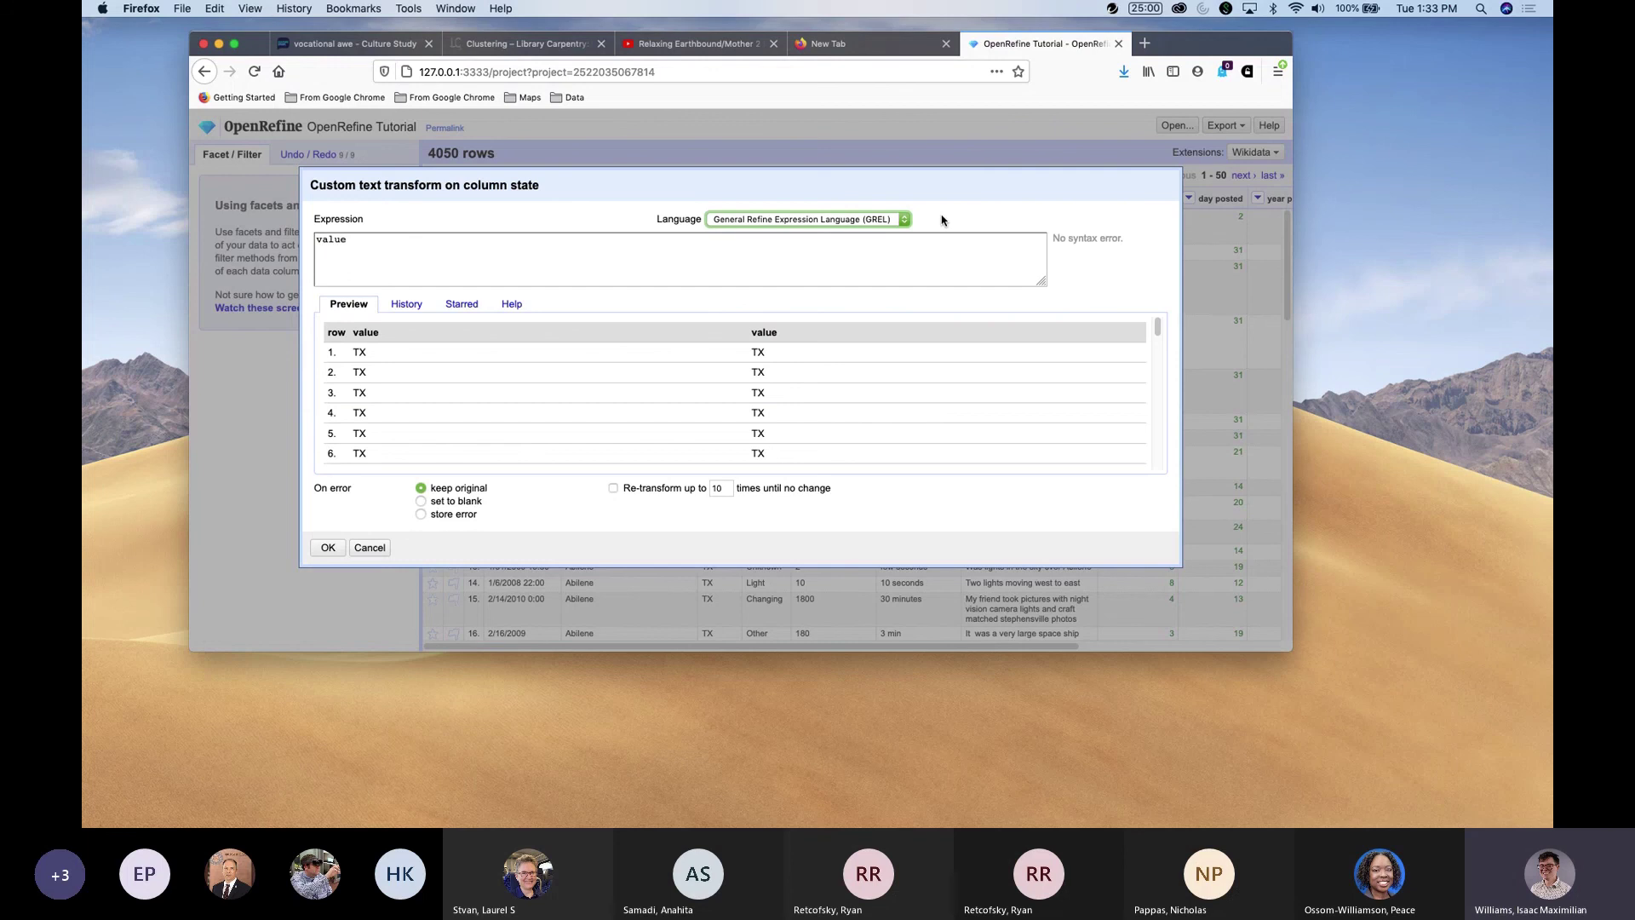
{"action": "left_click", "coordinate": [899, 226]}
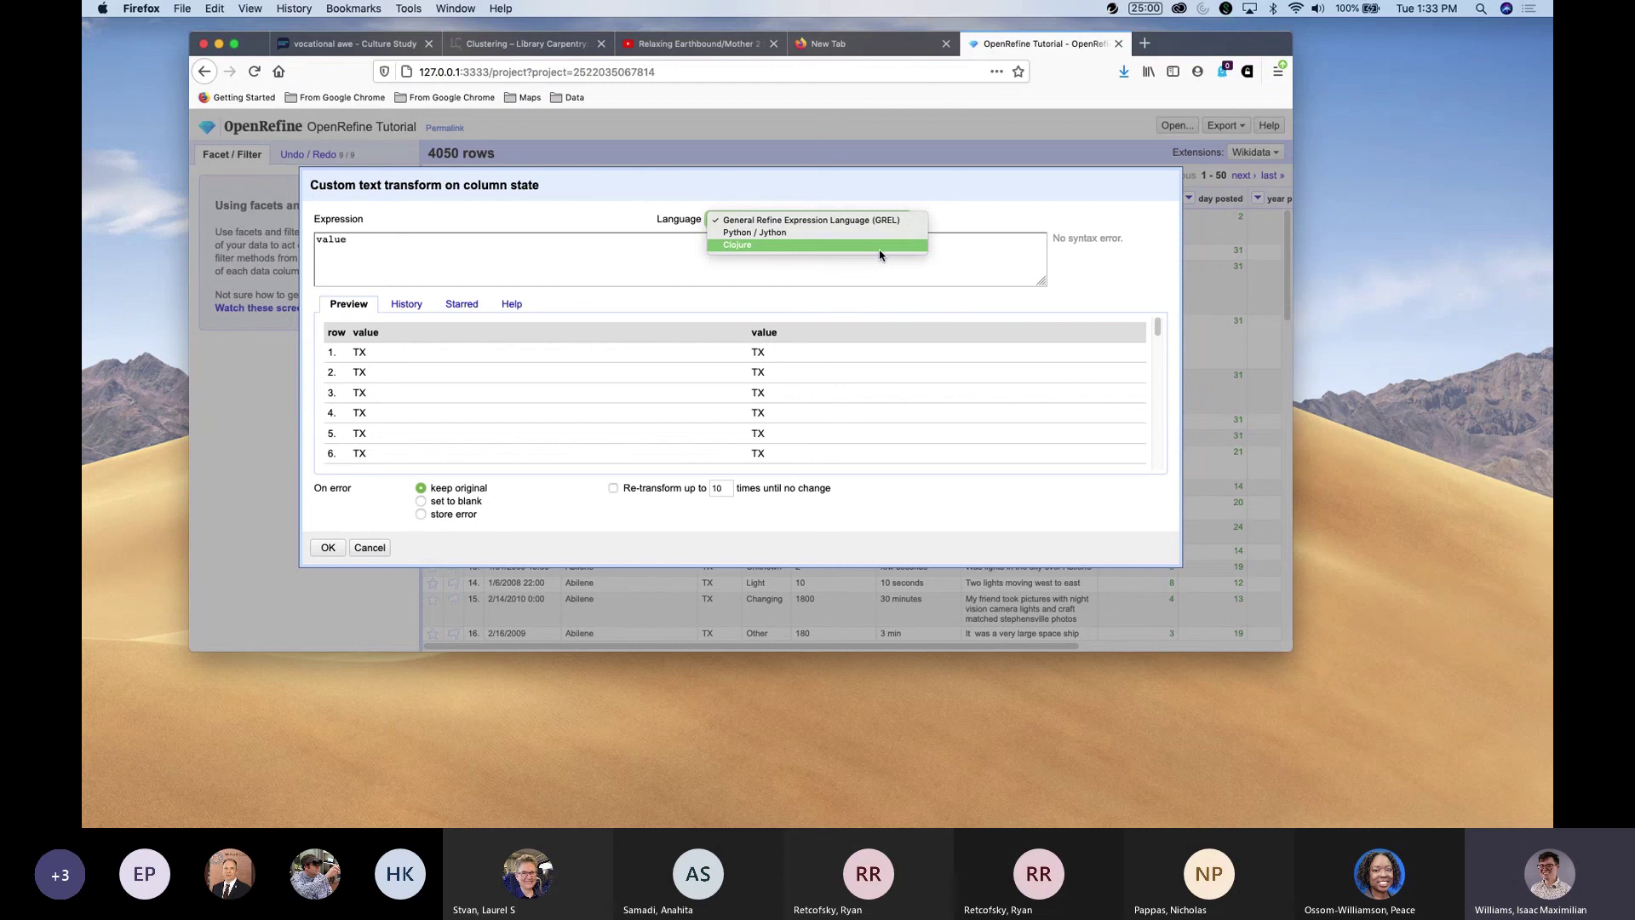
{"action": "left_click", "coordinate": [966, 217]}
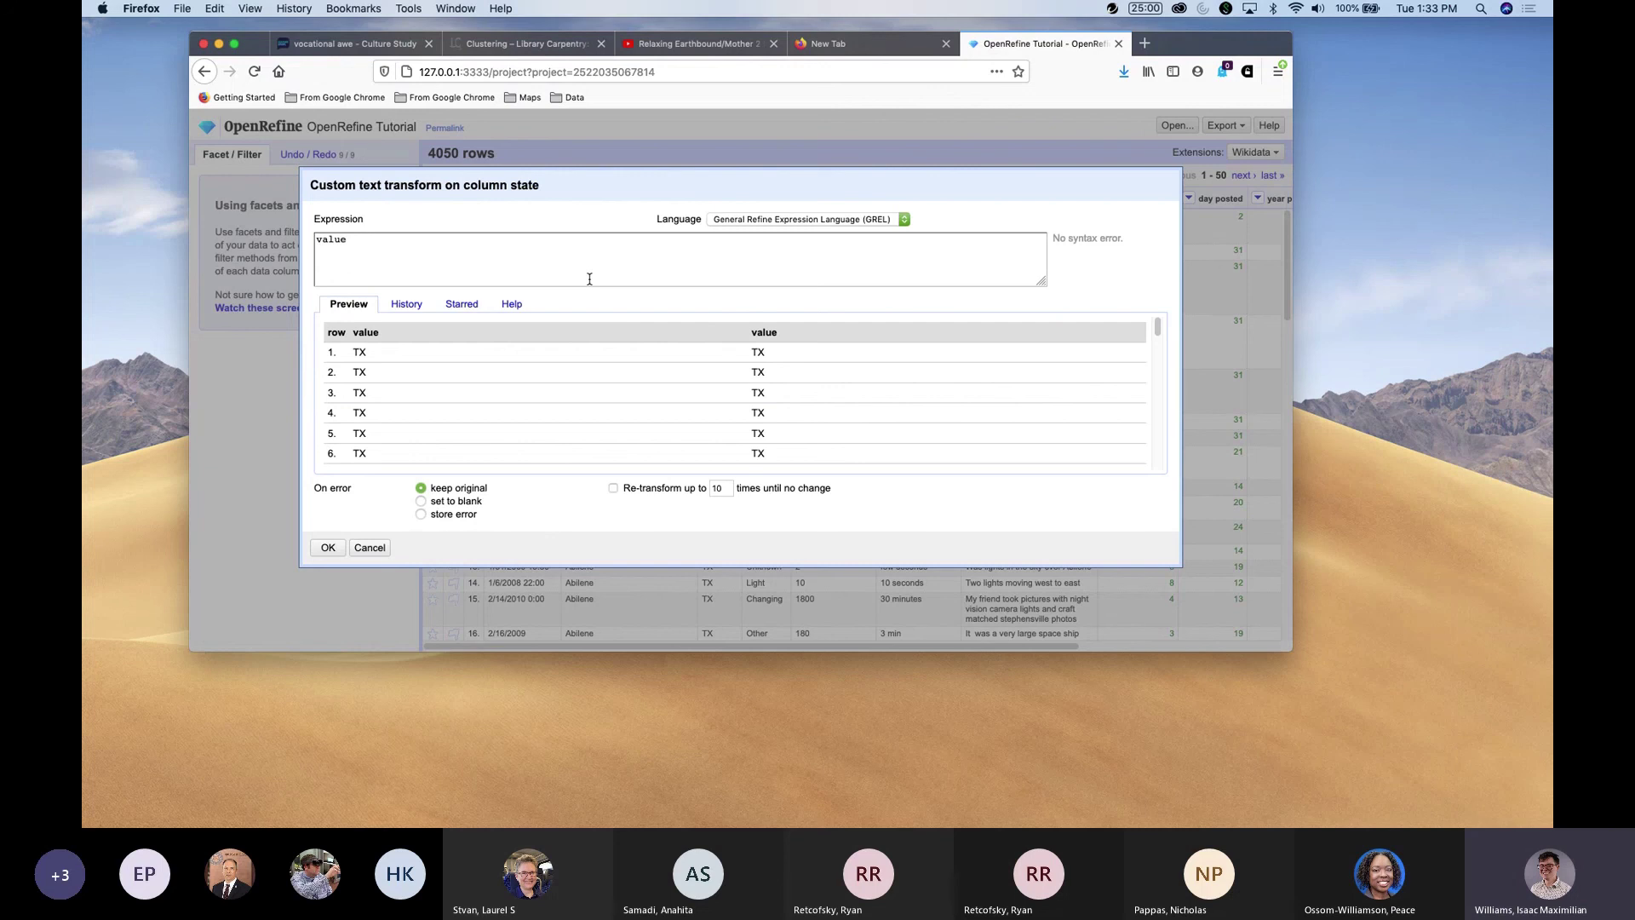
{"action": "left_click", "coordinate": [570, 249]}
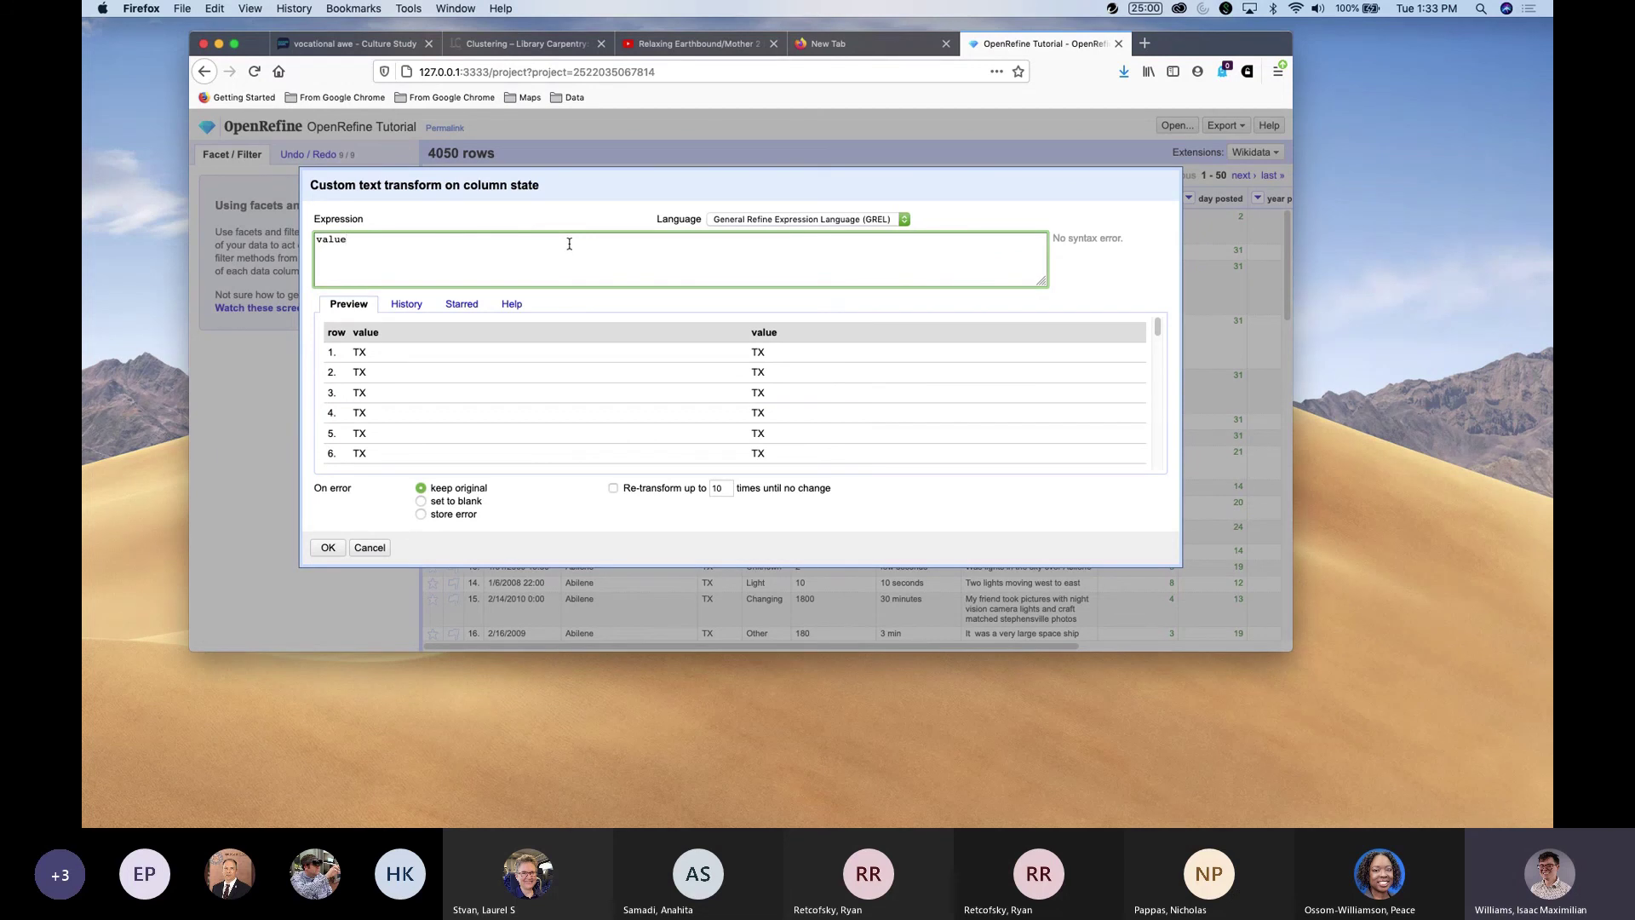
{"action": "left_click", "coordinate": [370, 548]}
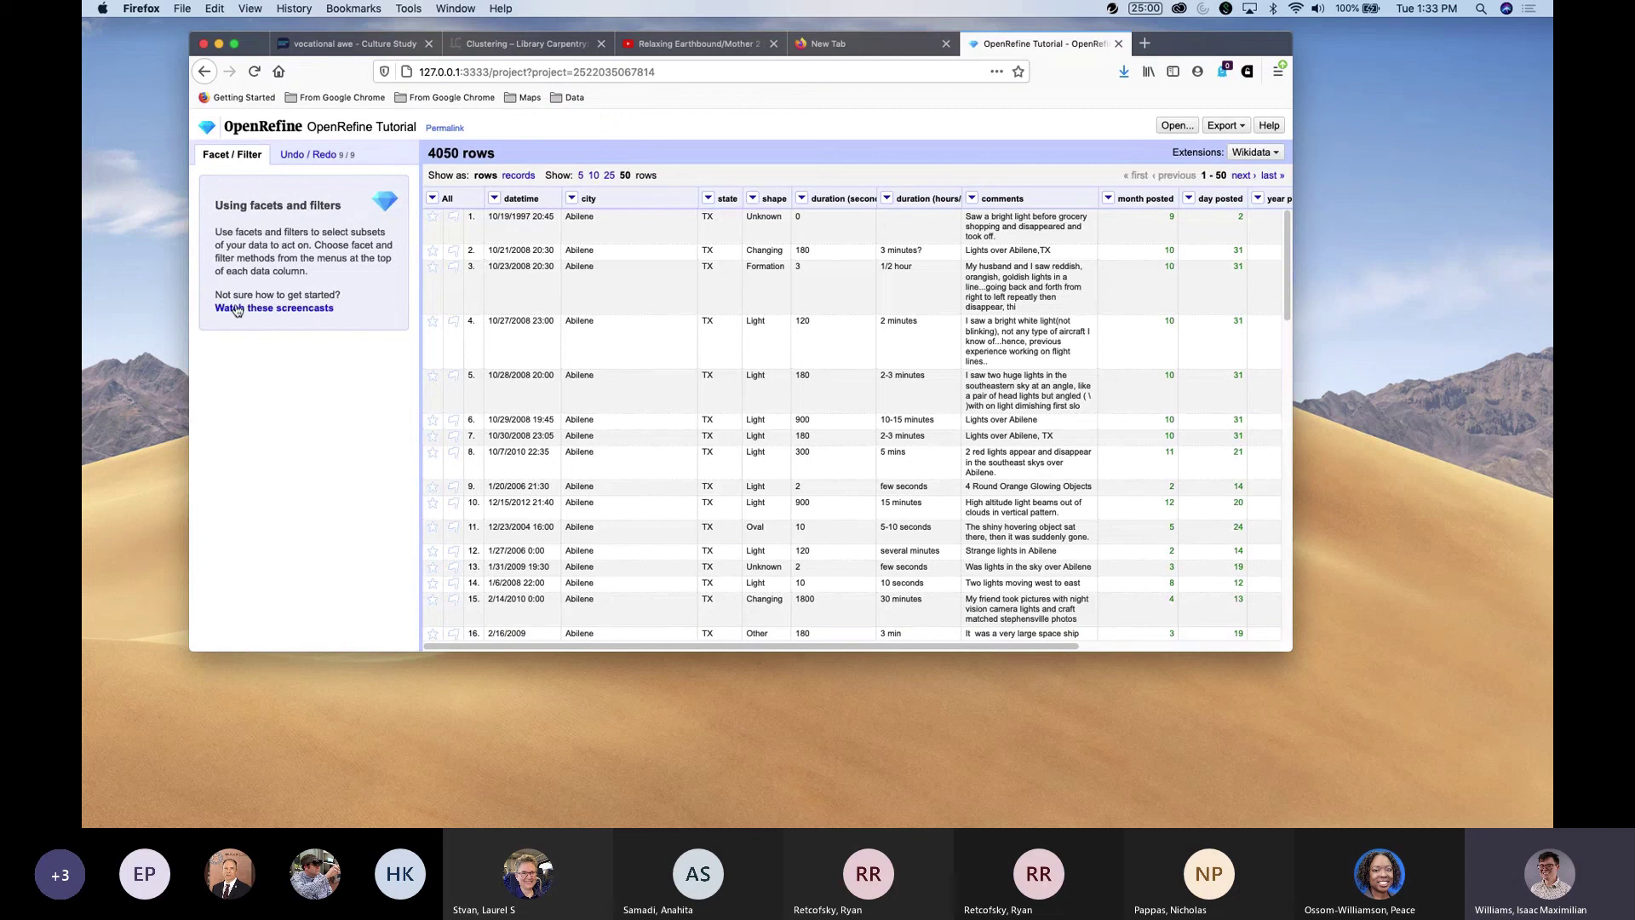
Step back in the project history to before the date posted 3 rename and reapply it, repeating the undo and redo once.
{"action": "left_click", "coordinate": [303, 157]}
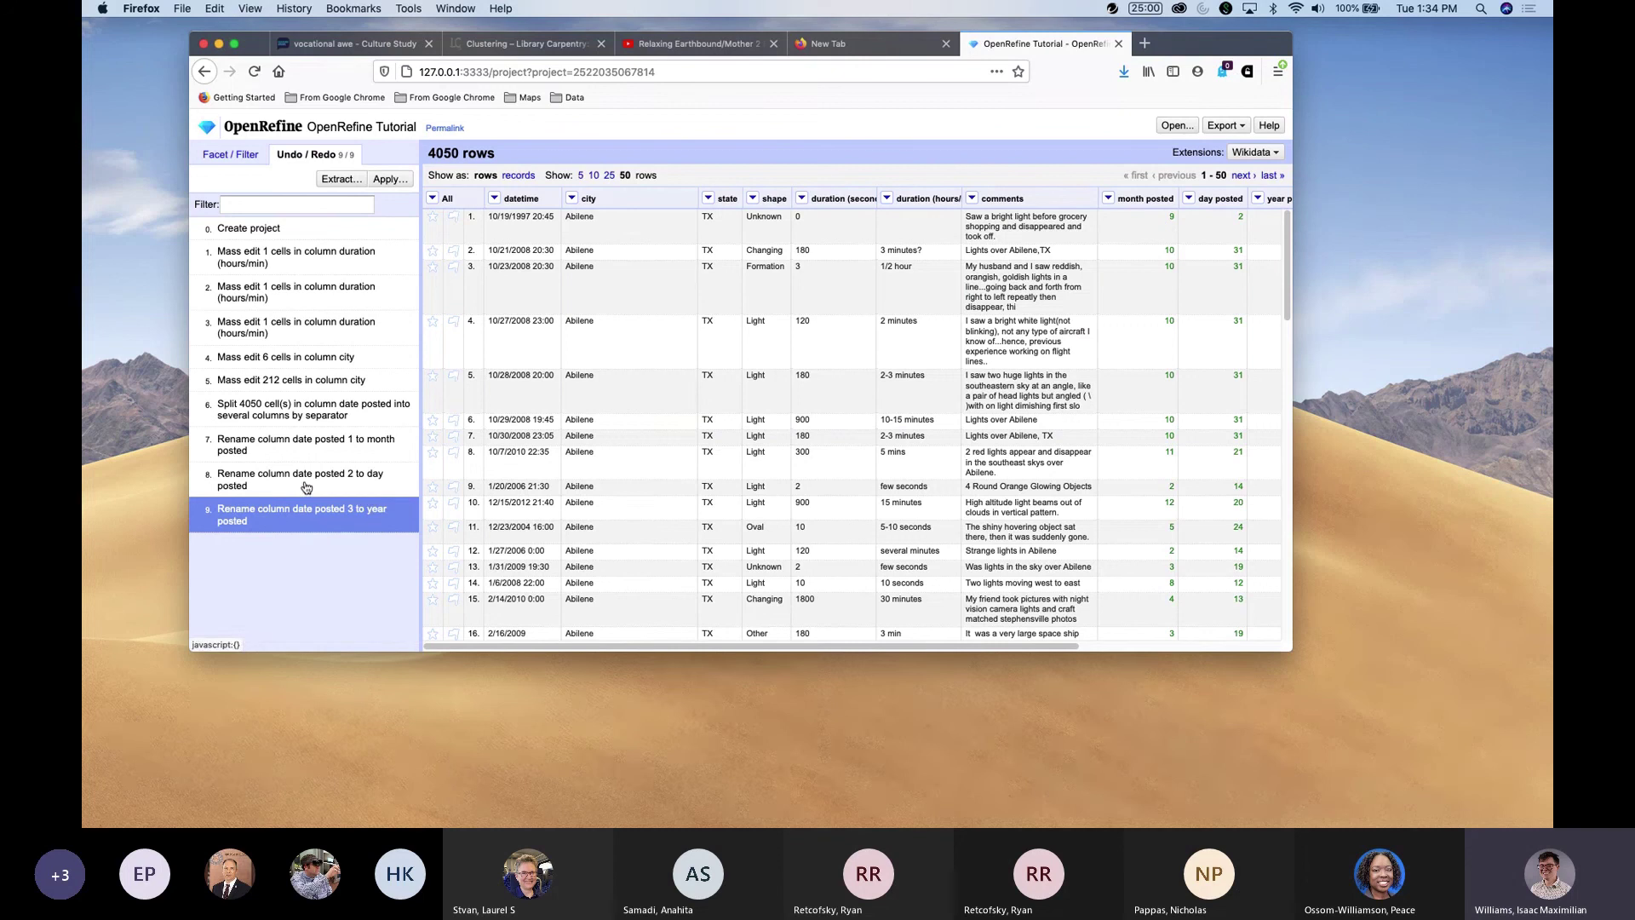
{"action": "left_click", "coordinate": [305, 482]}
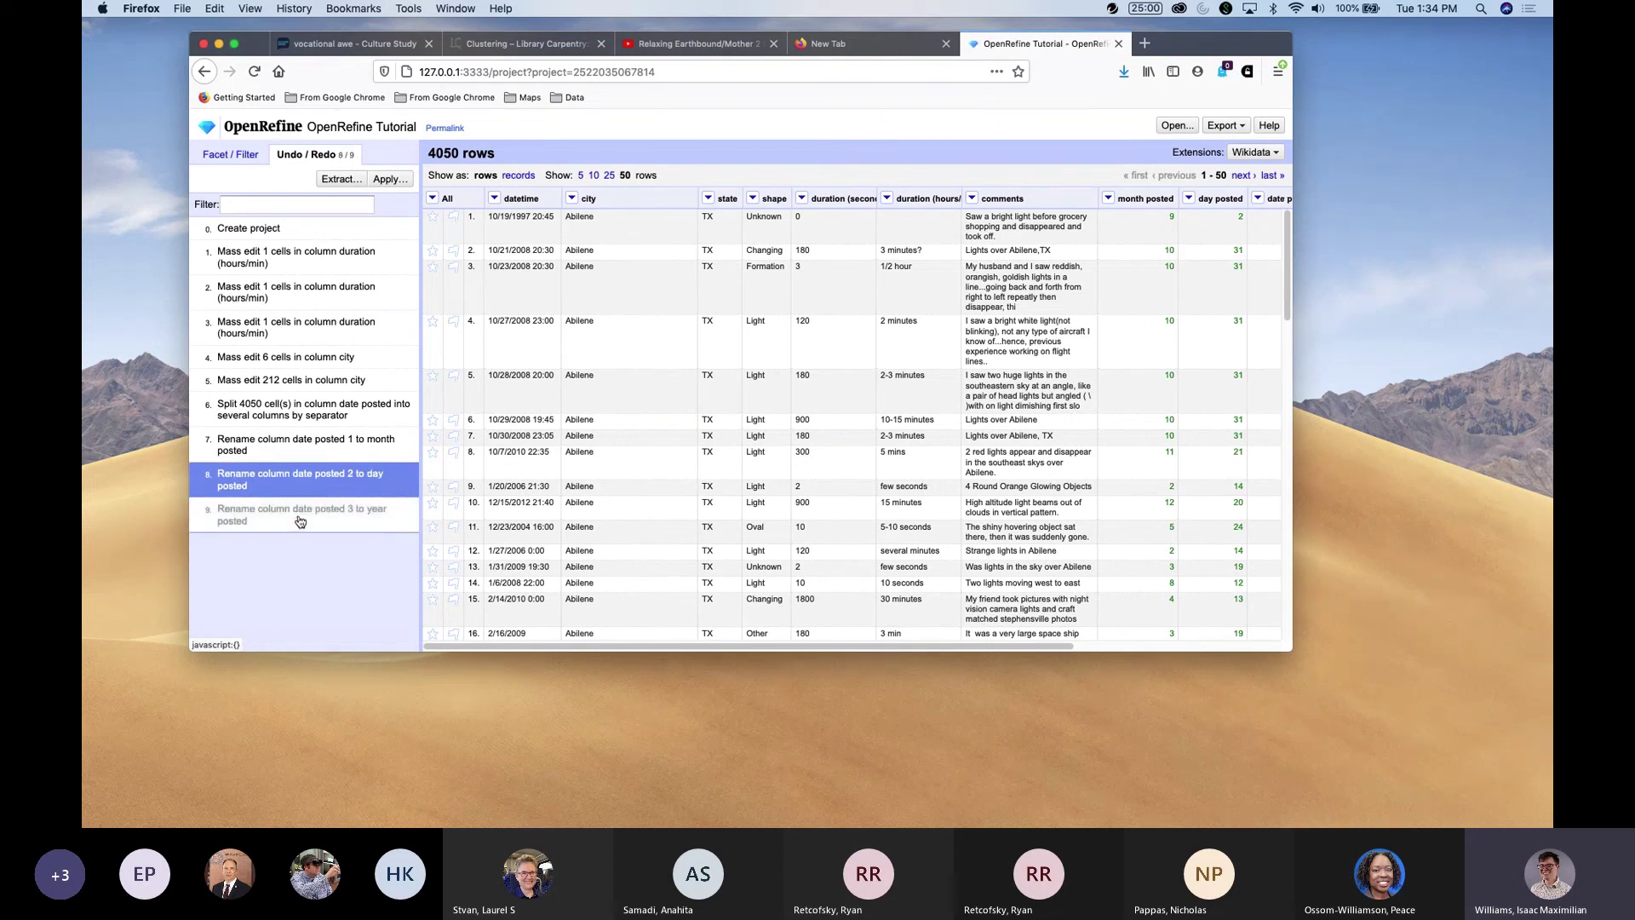
{"action": "left_click", "coordinate": [300, 515]}
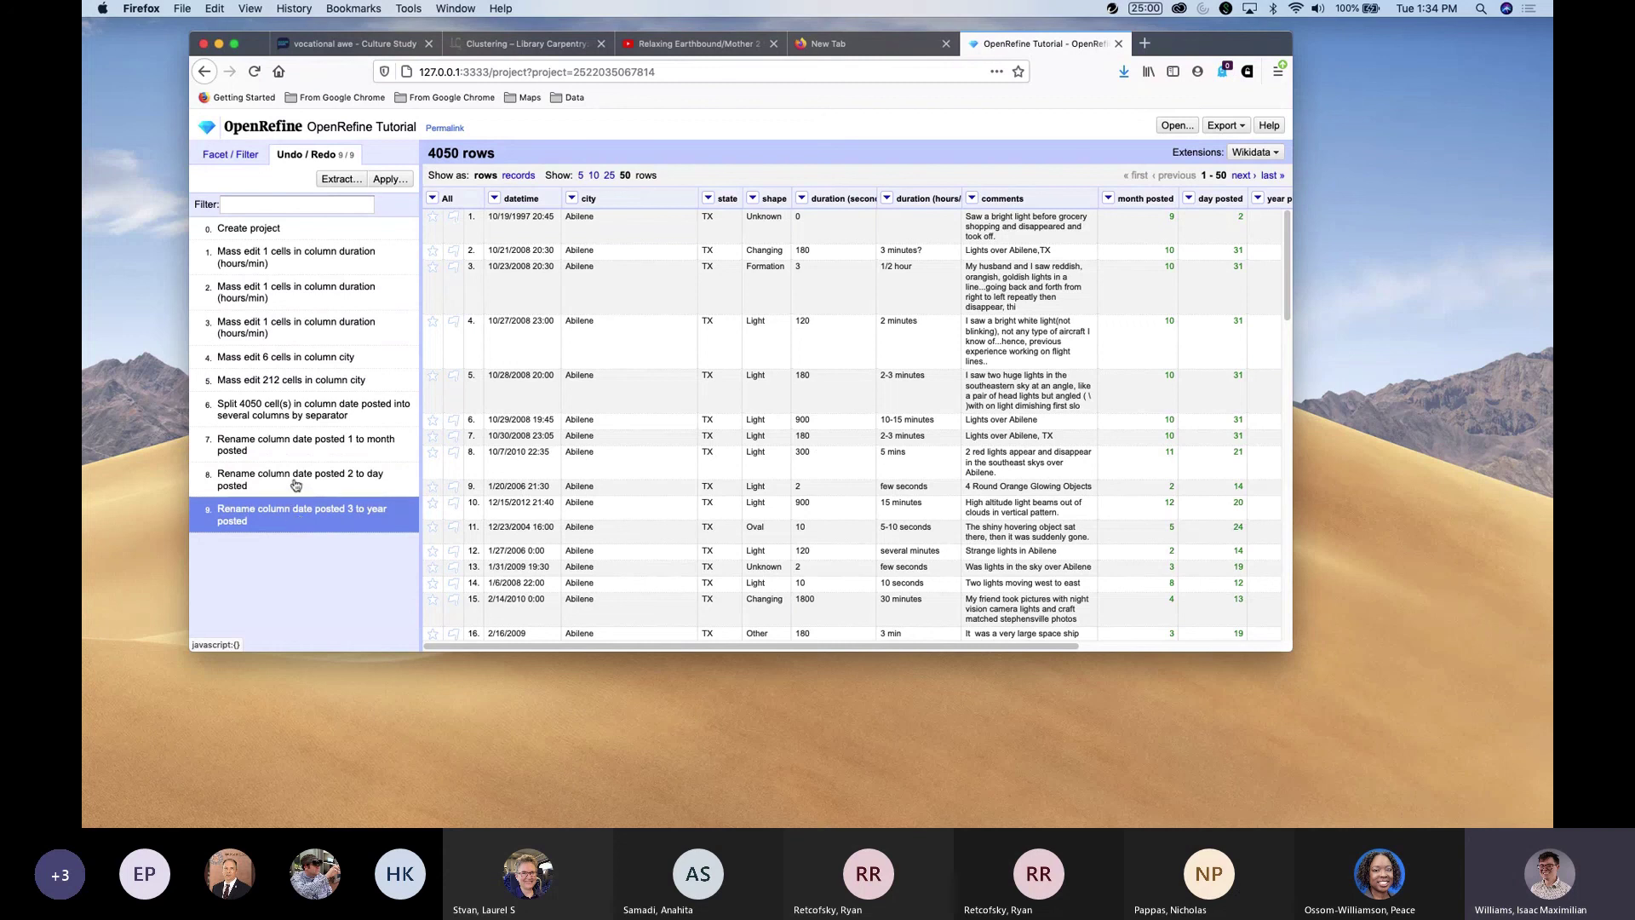
{"action": "left_click", "coordinate": [295, 484]}
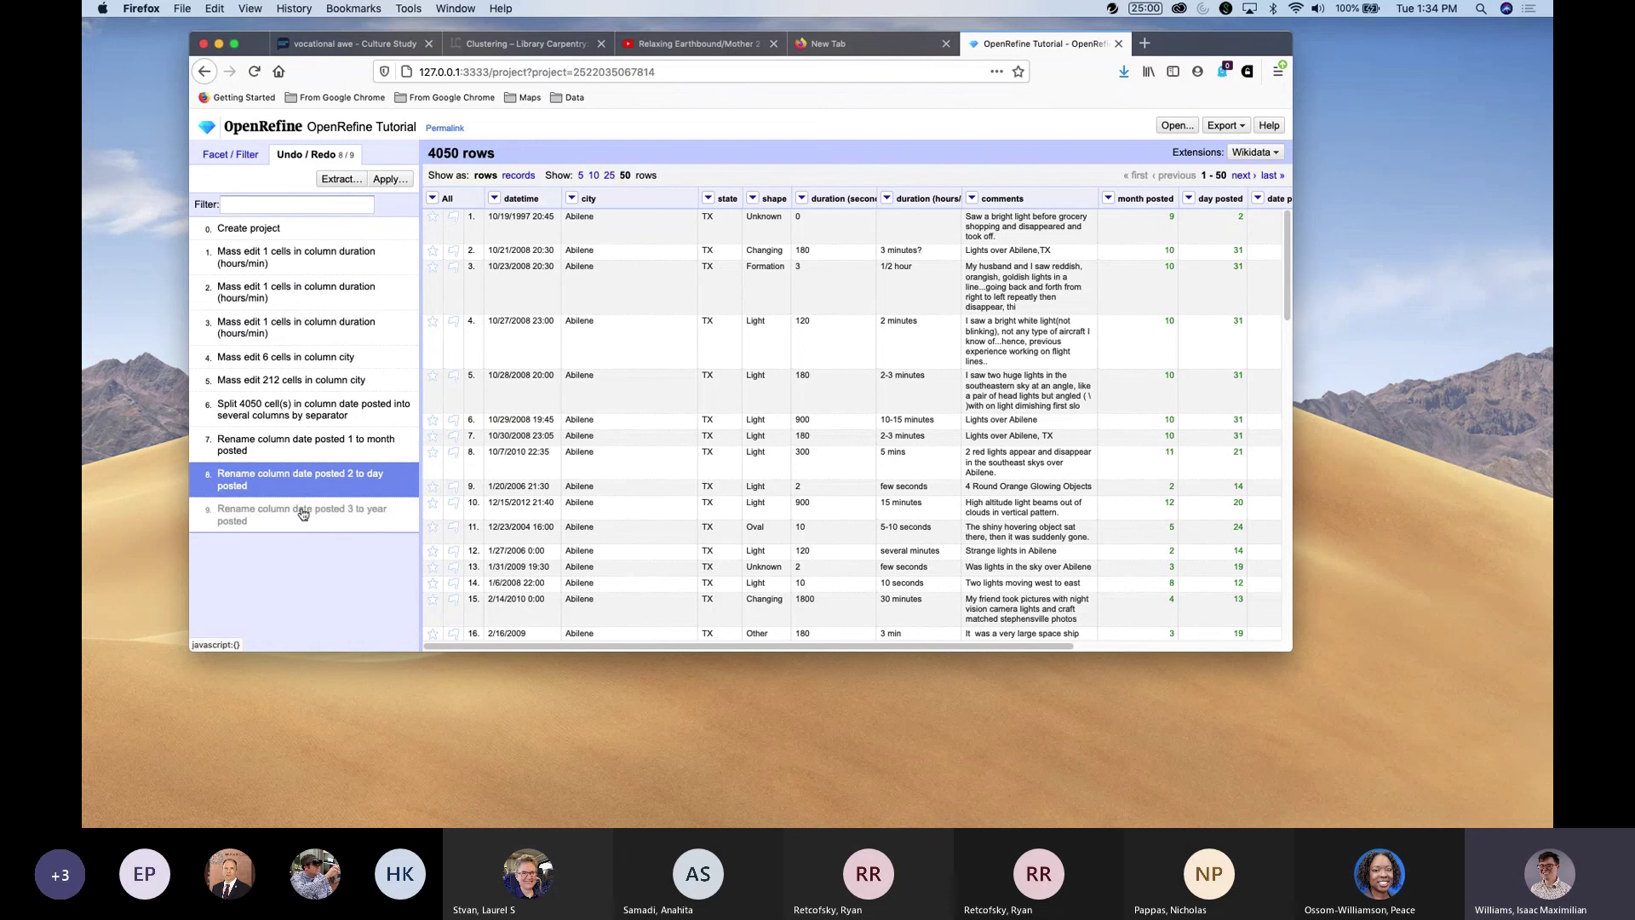
{"action": "left_click", "coordinate": [303, 513]}
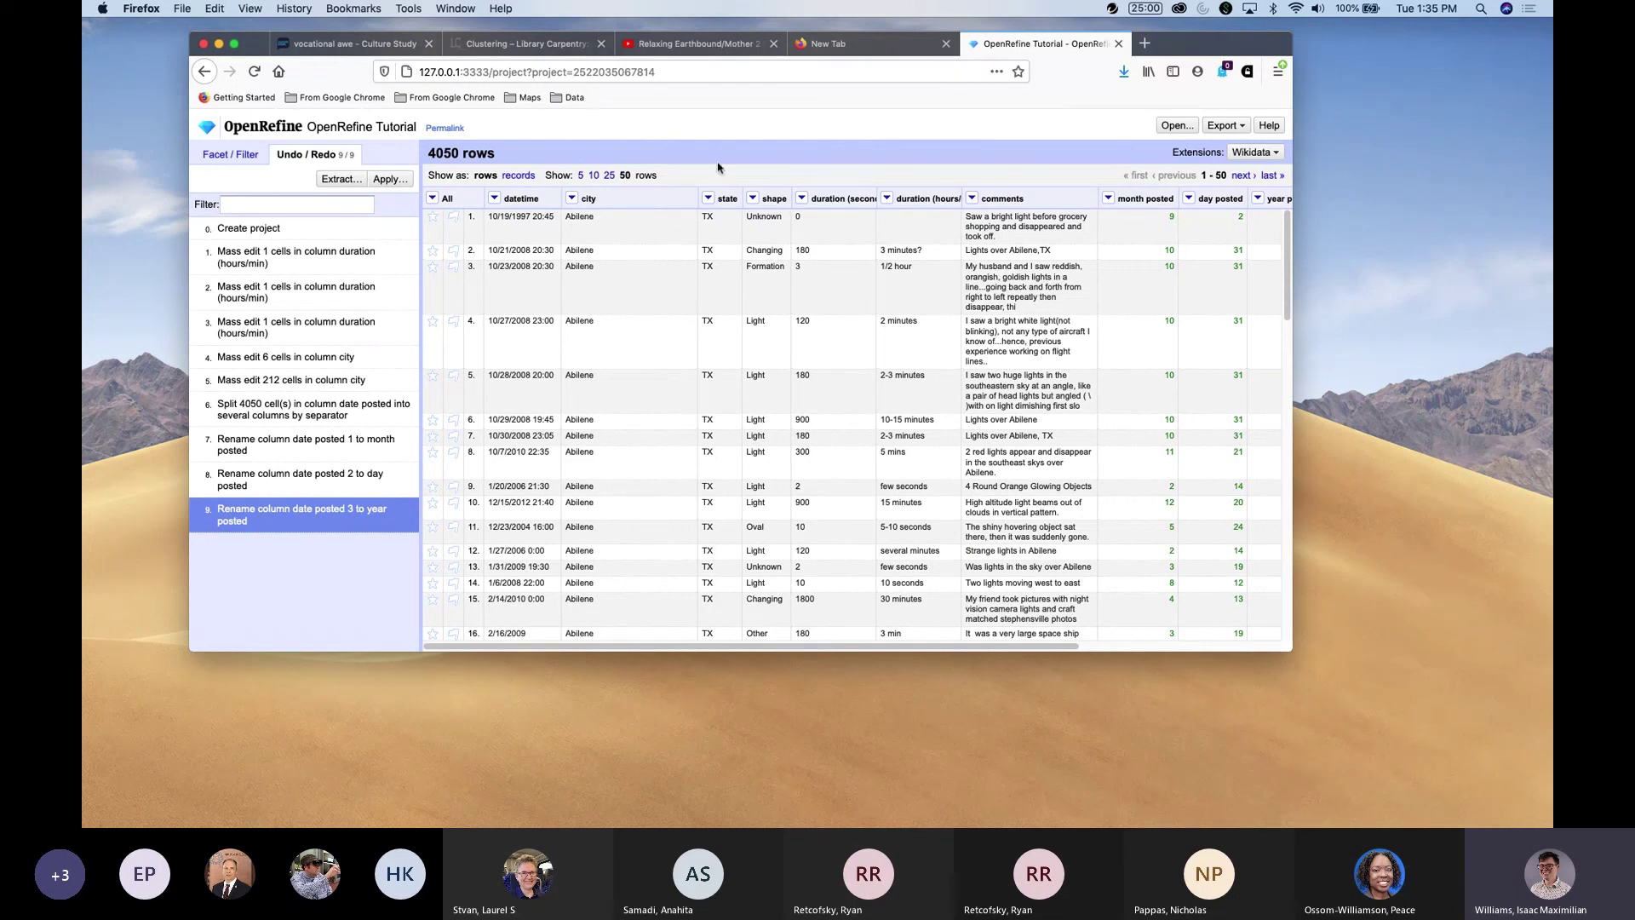
Return to the facets and filters view and look over the project's available export formats.
{"action": "left_click", "coordinate": [232, 154]}
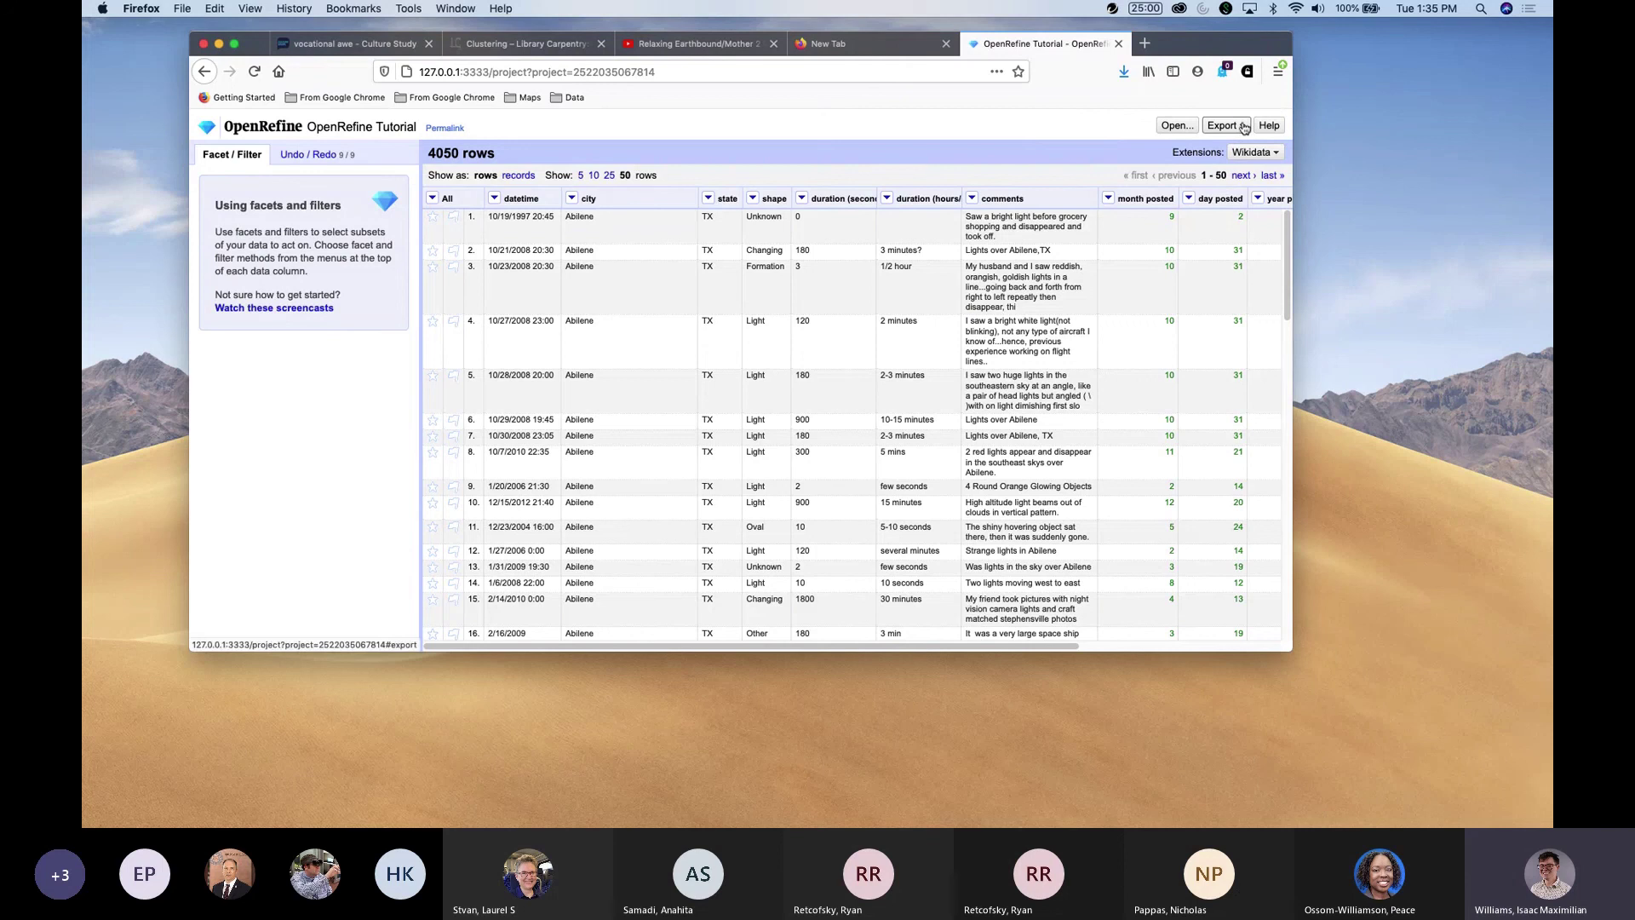
{"action": "left_click", "coordinate": [1245, 126]}
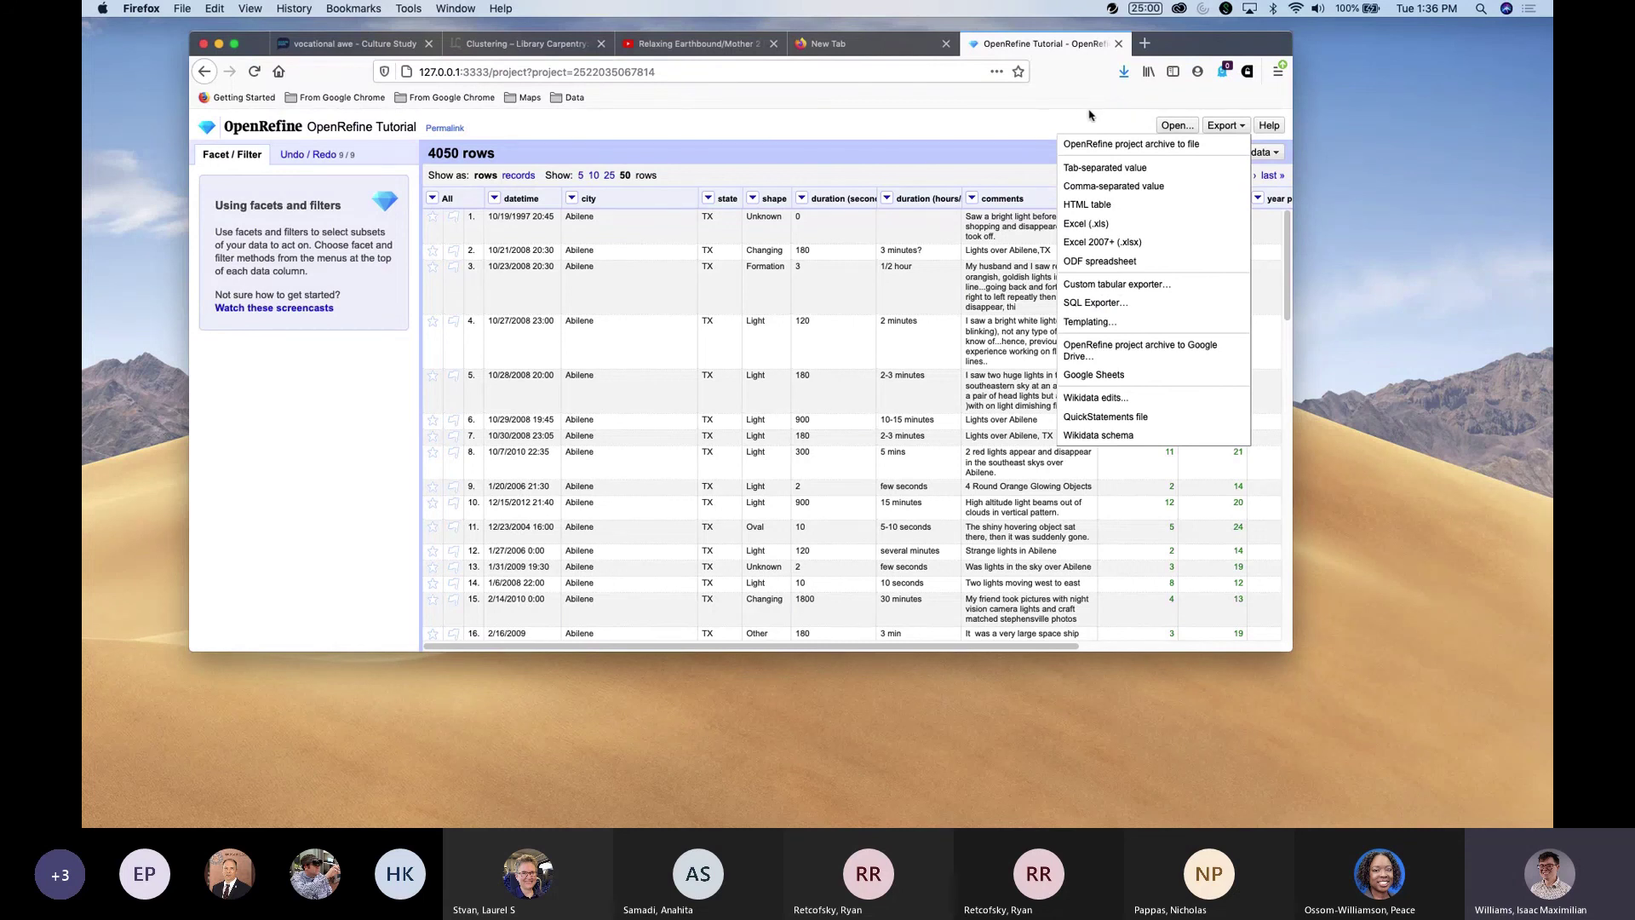
{"action": "left_click", "coordinate": [937, 132]}
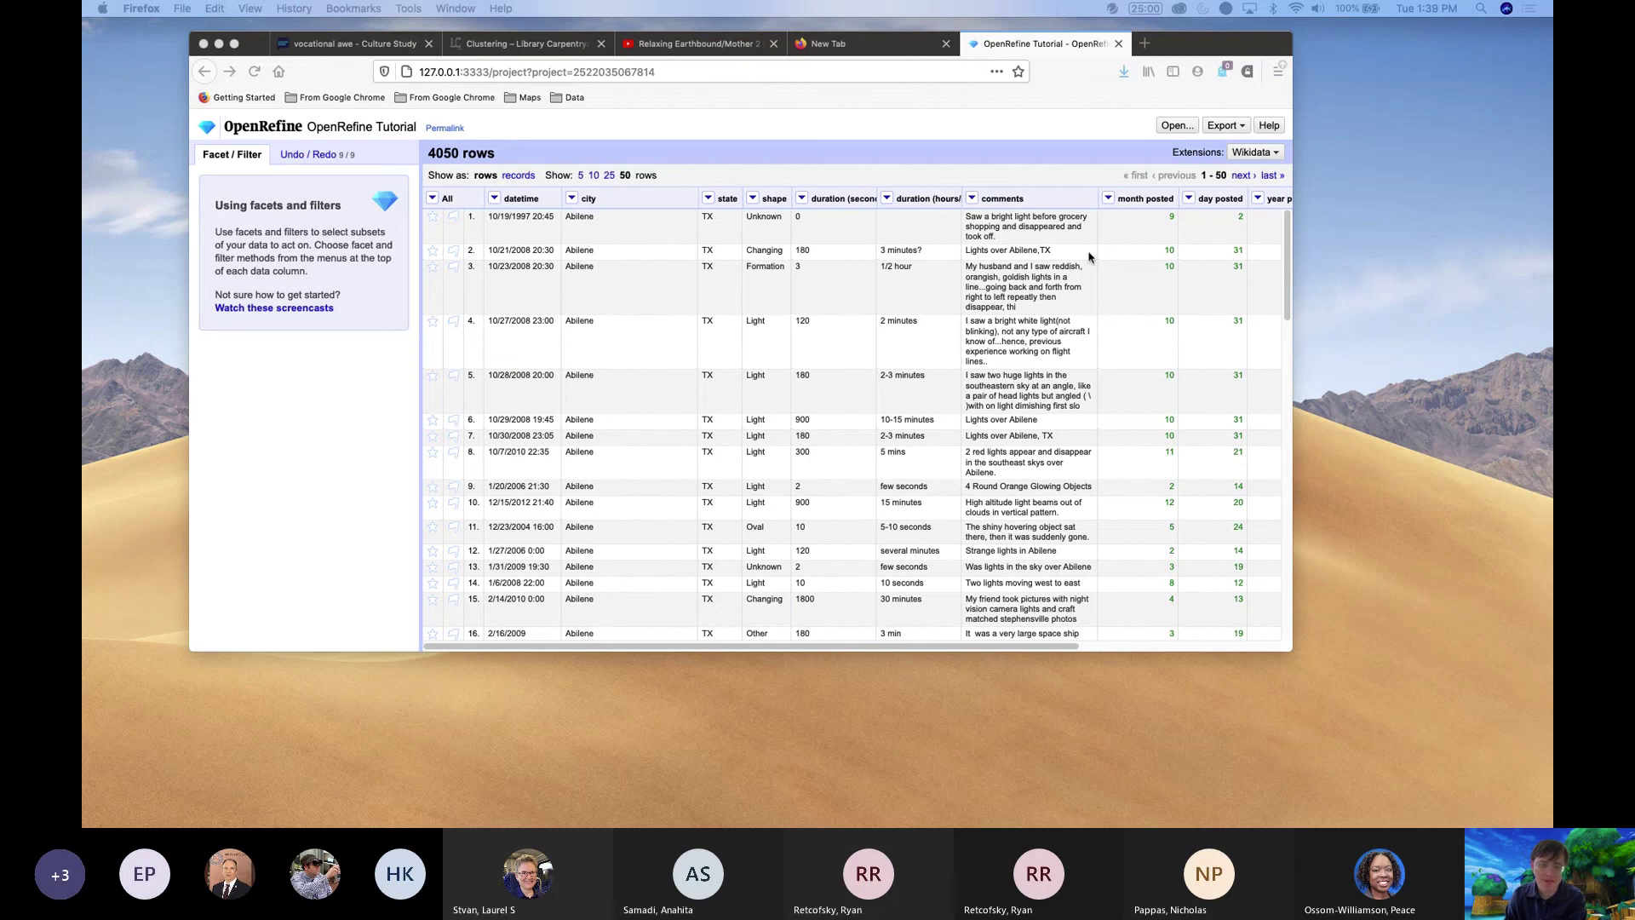
Inspect the find-and-replace options for the duration (seconds) column's cells and close them without replacing anything.
{"action": "left_click", "coordinate": [801, 201]}
{"action": "left_click", "coordinate": [803, 201]}
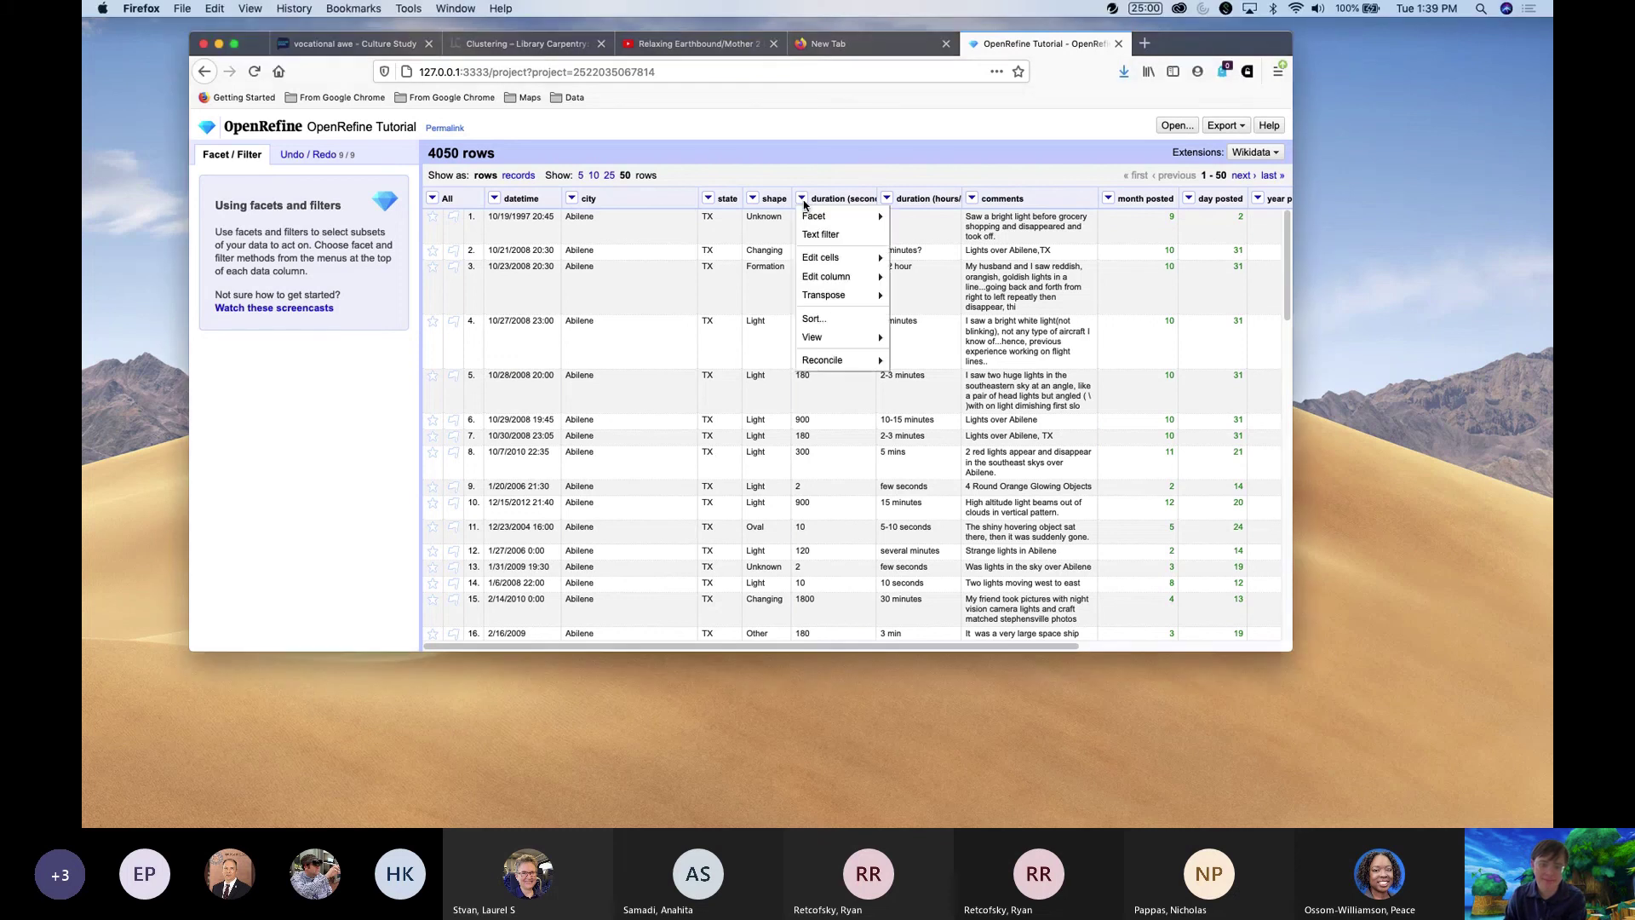
{"action": "mouse_move", "coordinate": [822, 257]}
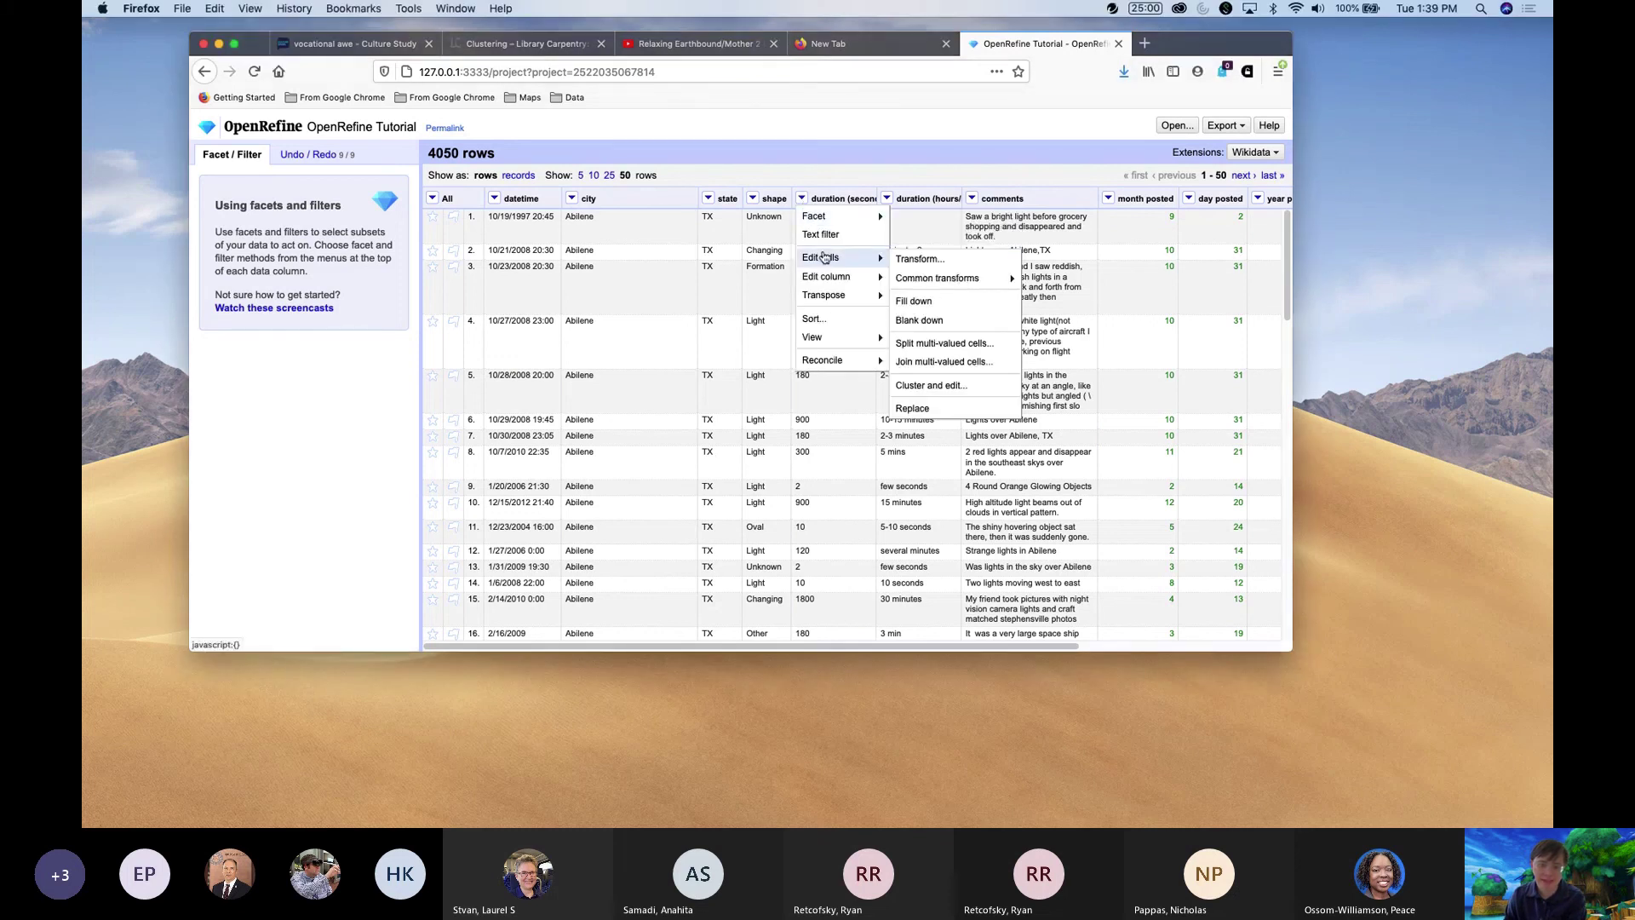
{"action": "left_click", "coordinate": [967, 409]}
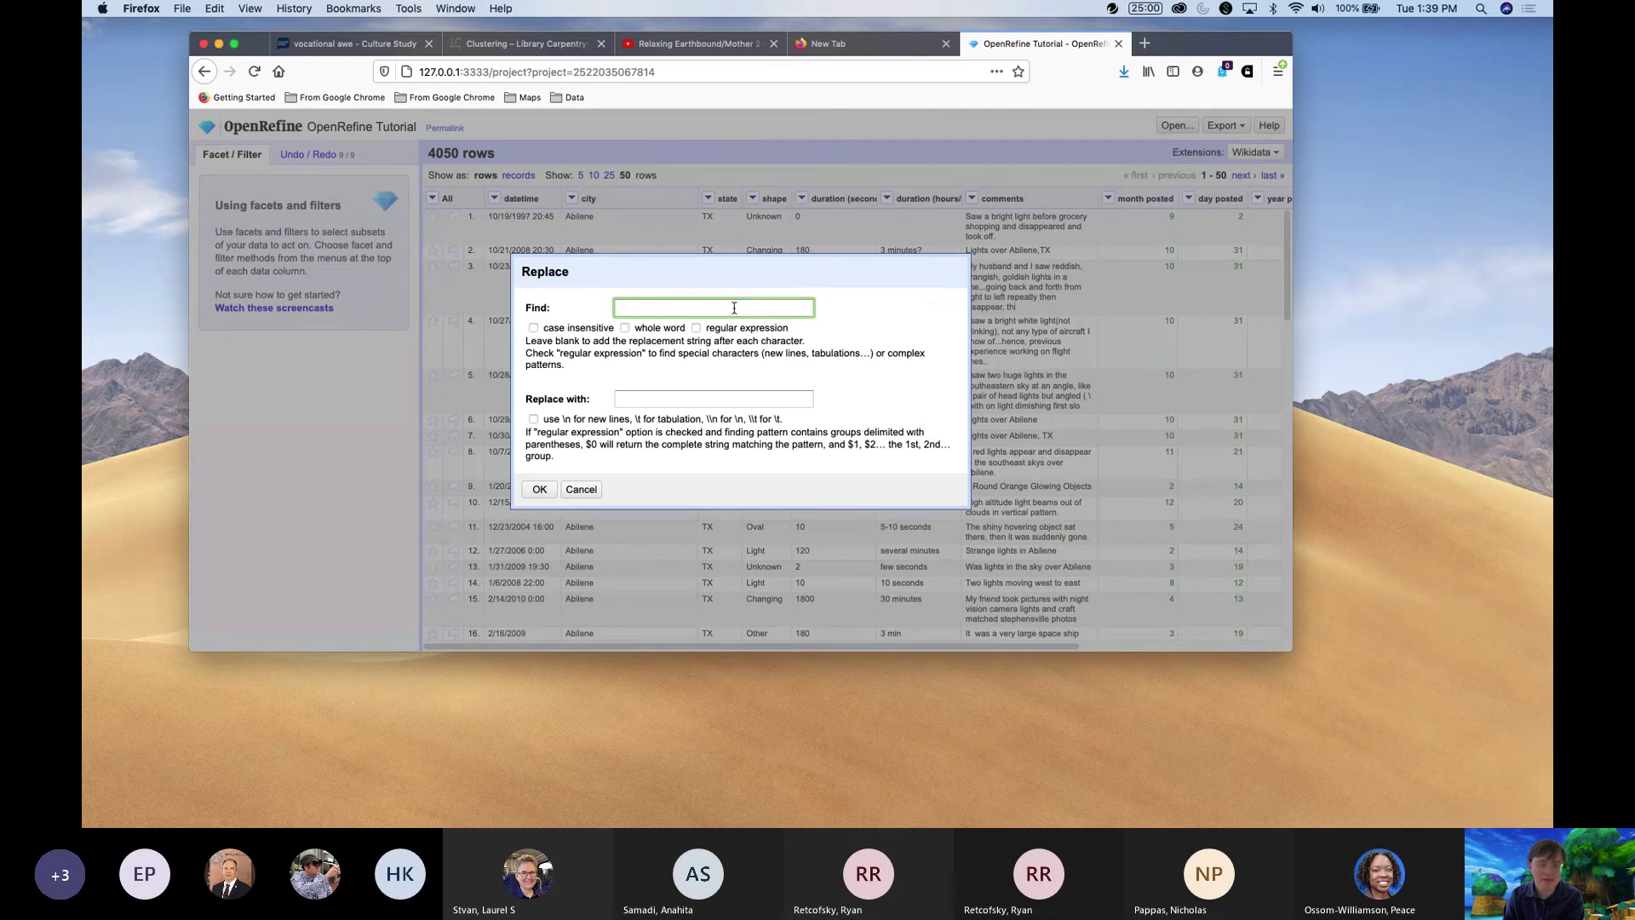
{"action": "left_click", "coordinate": [582, 489]}
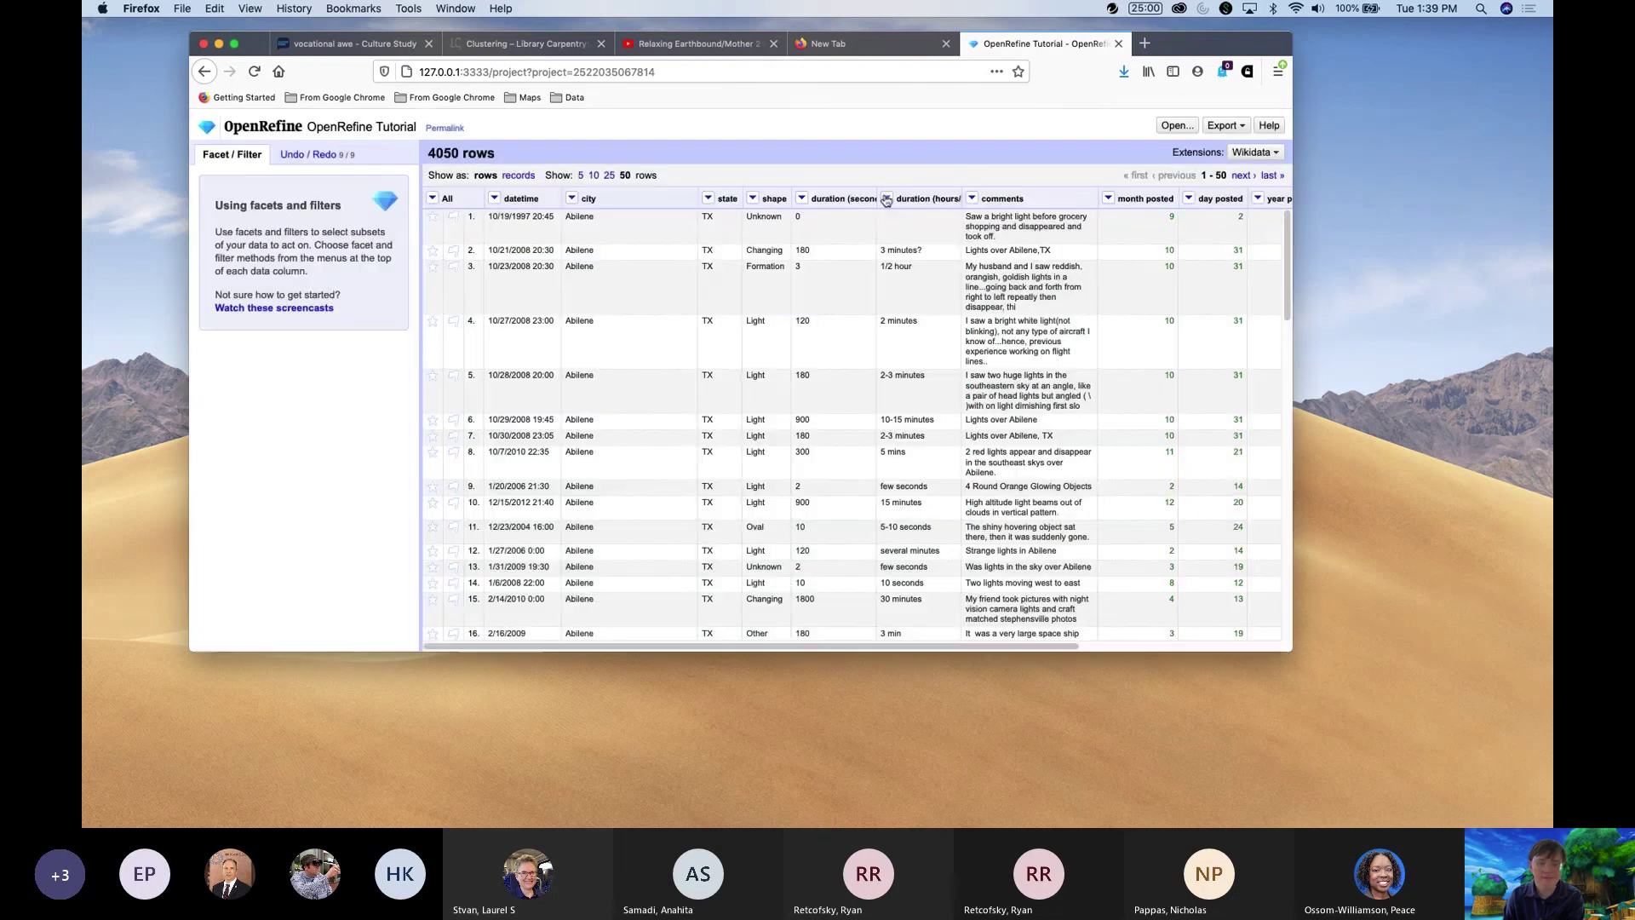
Look over the cell-editing, common transform, transpose and view options offered for the duration (hours/min) column.
{"action": "left_click", "coordinate": [886, 198]}
{"action": "mouse_move", "coordinate": [910, 275]}
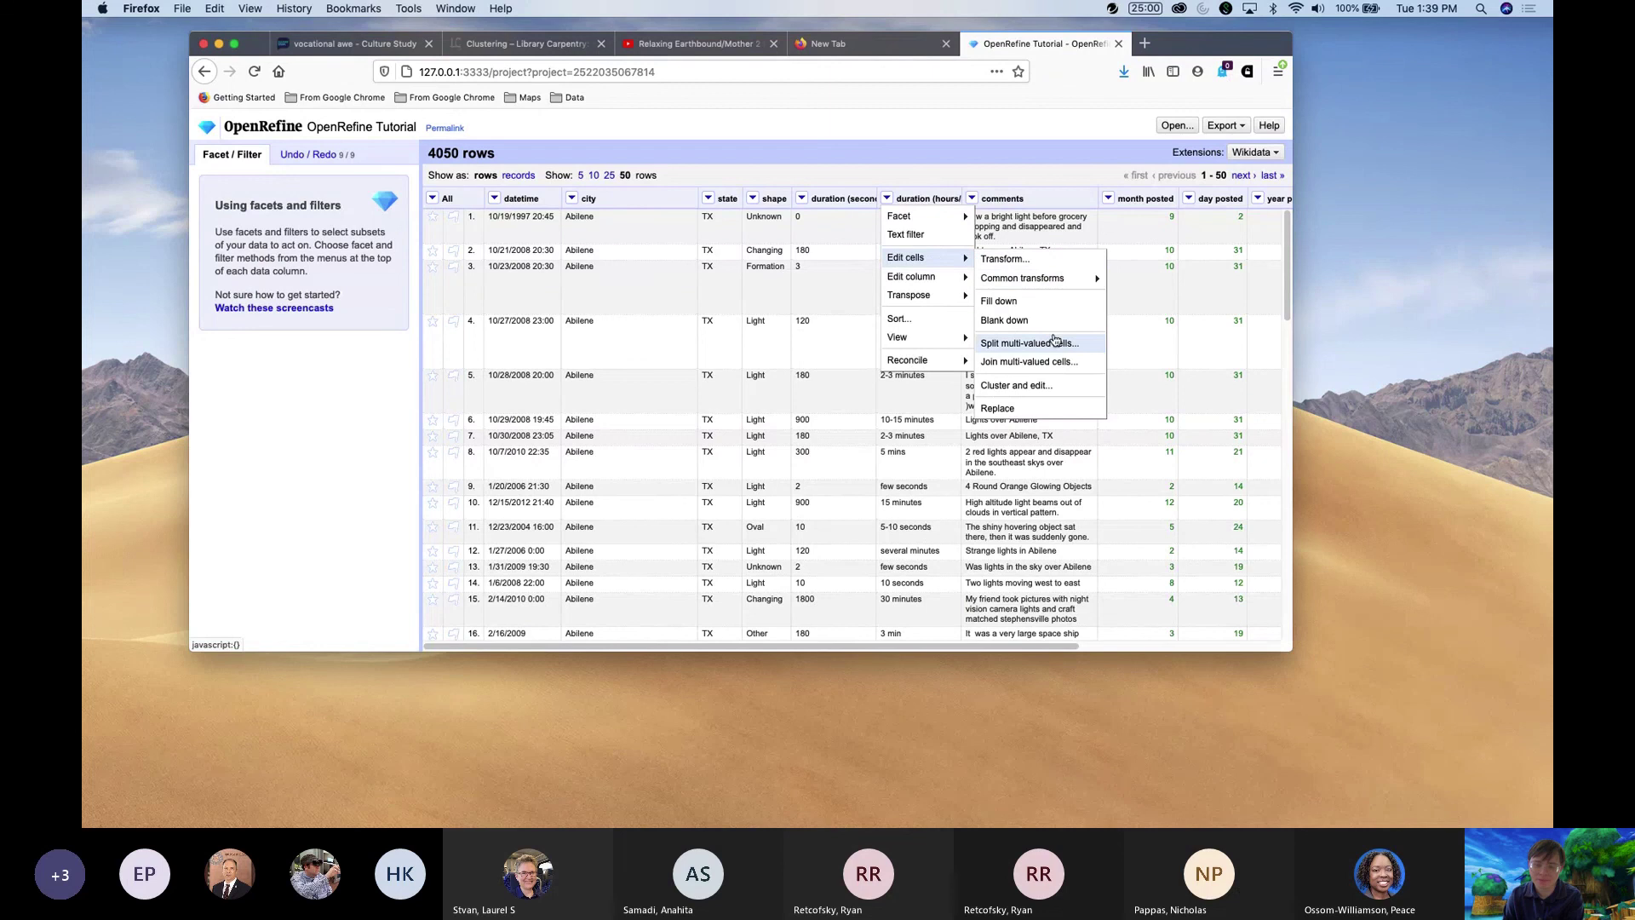
{"action": "mouse_move", "coordinate": [1041, 281]}
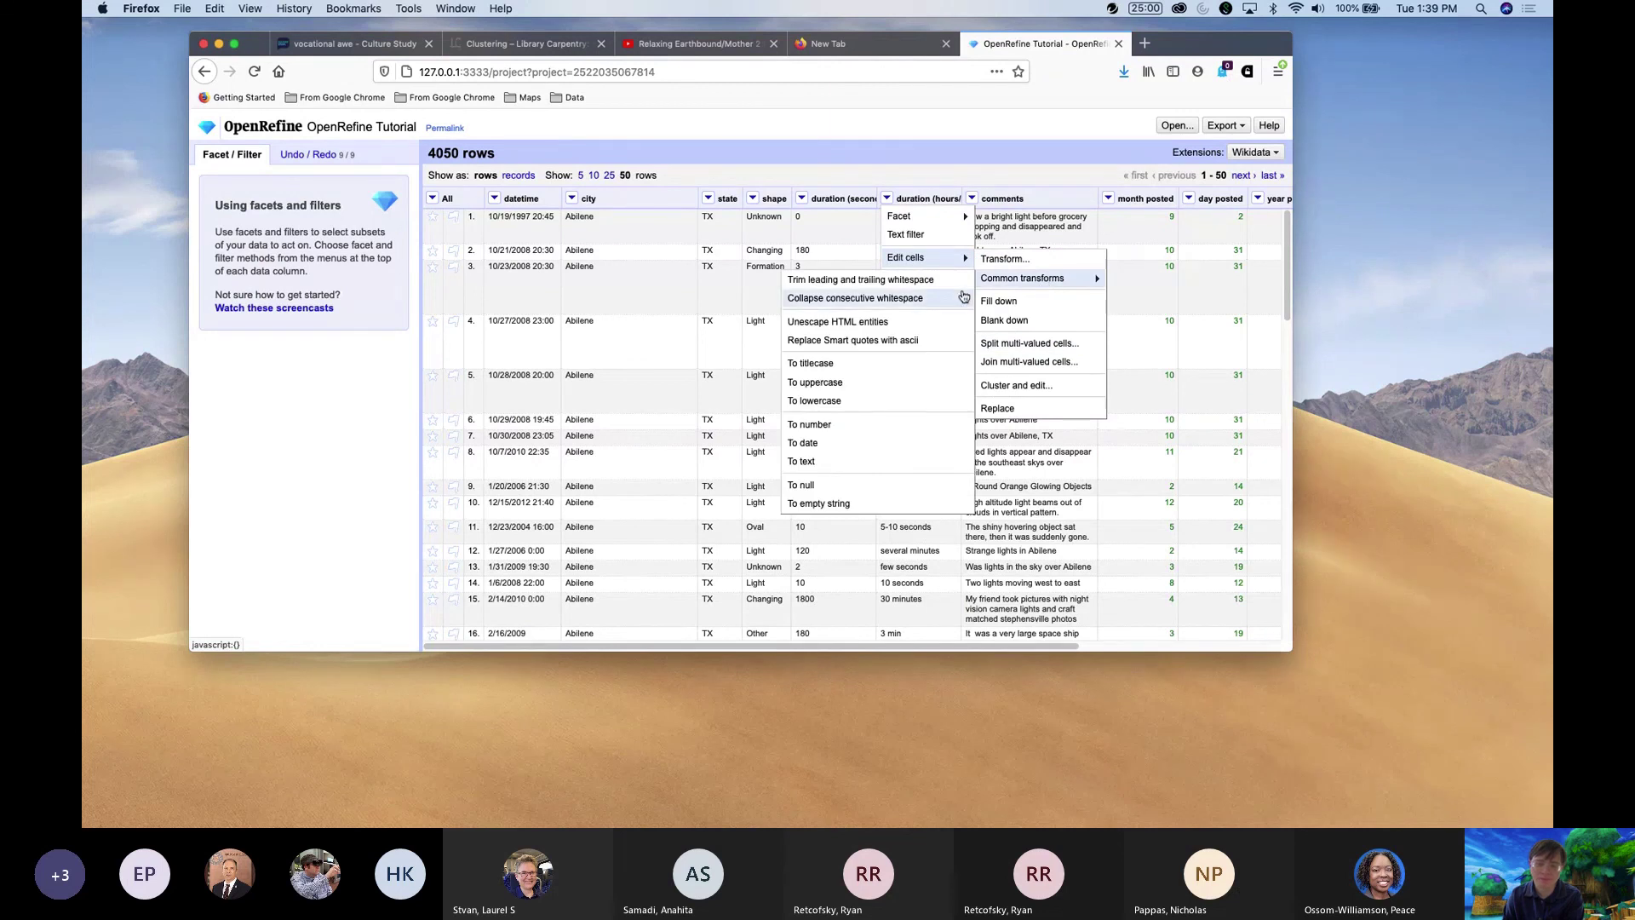
{"action": "mouse_move", "coordinate": [965, 219]}
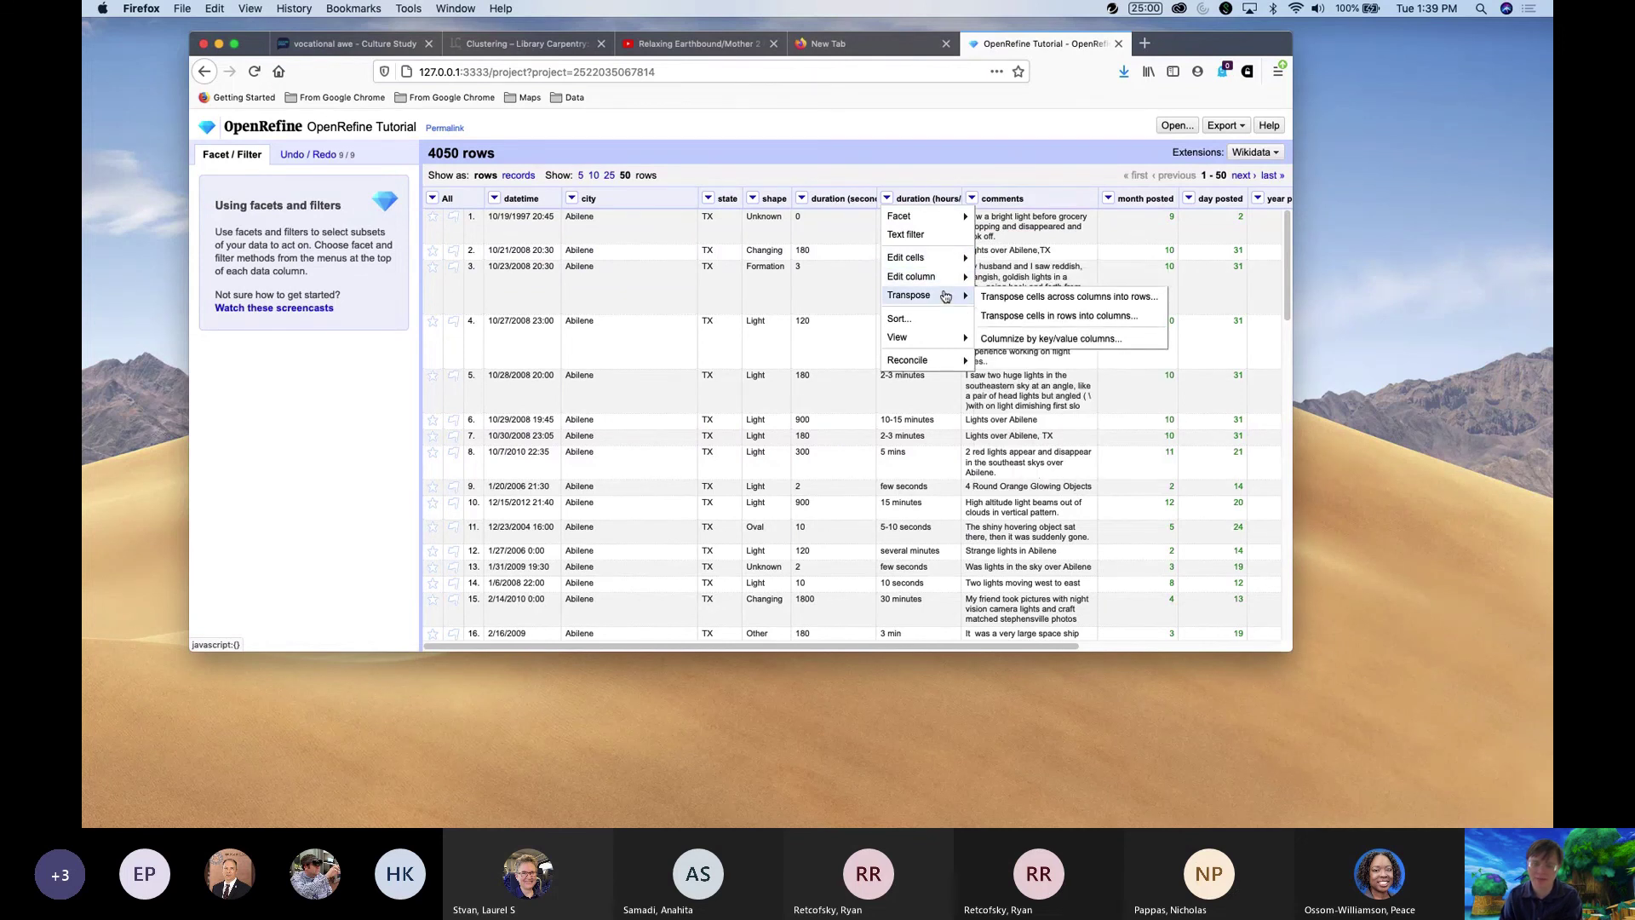
{"action": "mouse_move", "coordinate": [938, 341]}
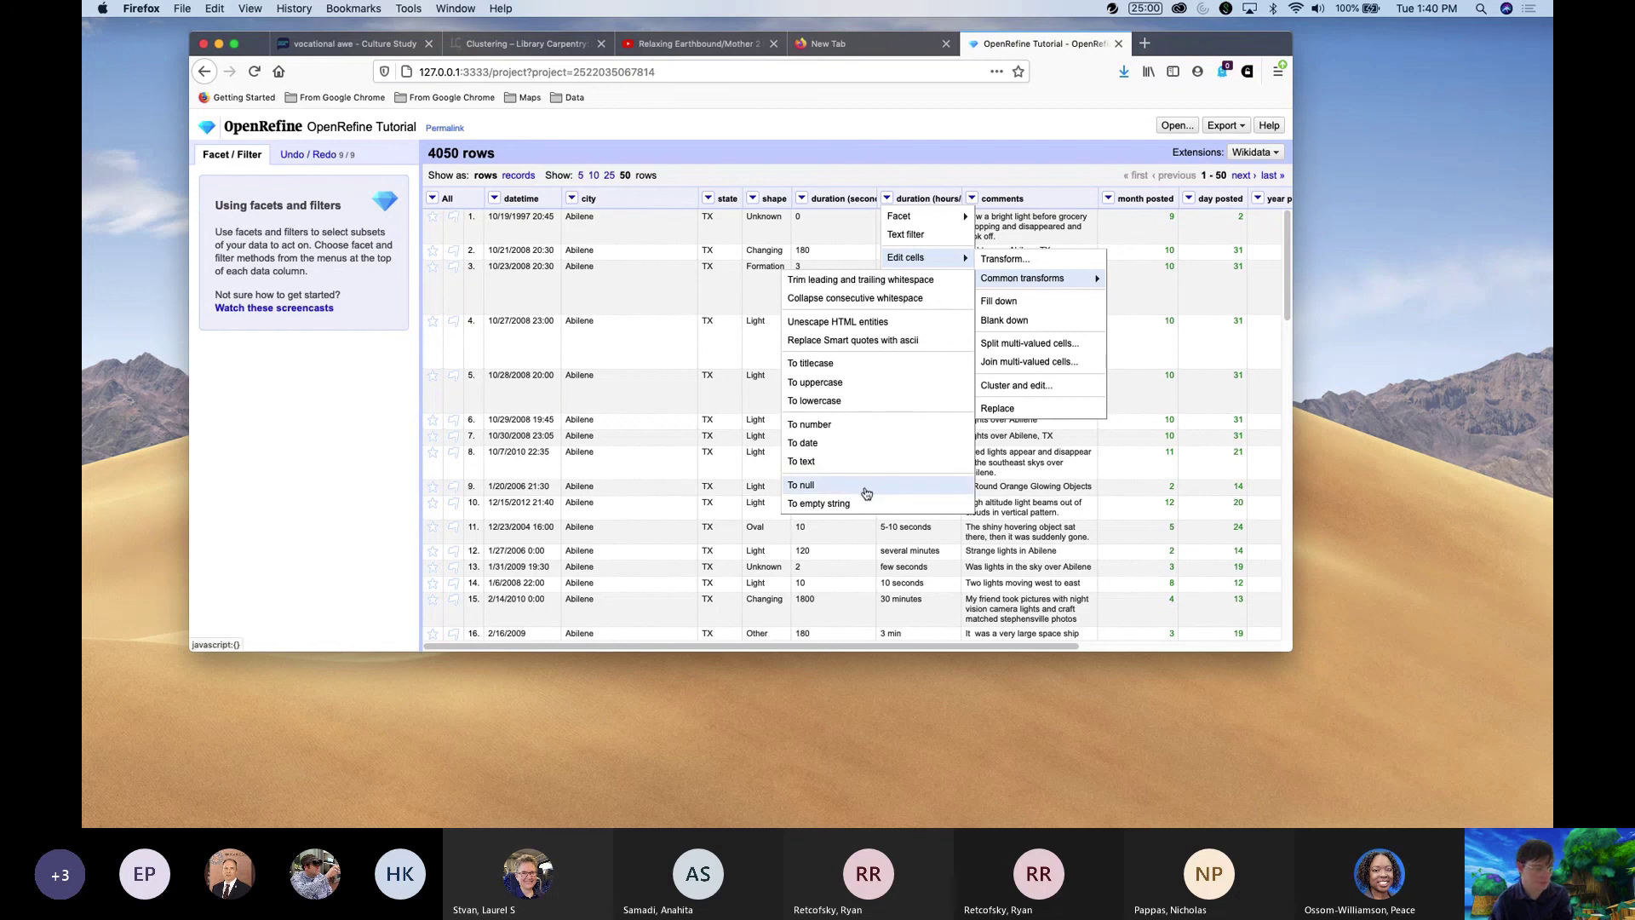
{"action": "left_click", "coordinate": [808, 137]}
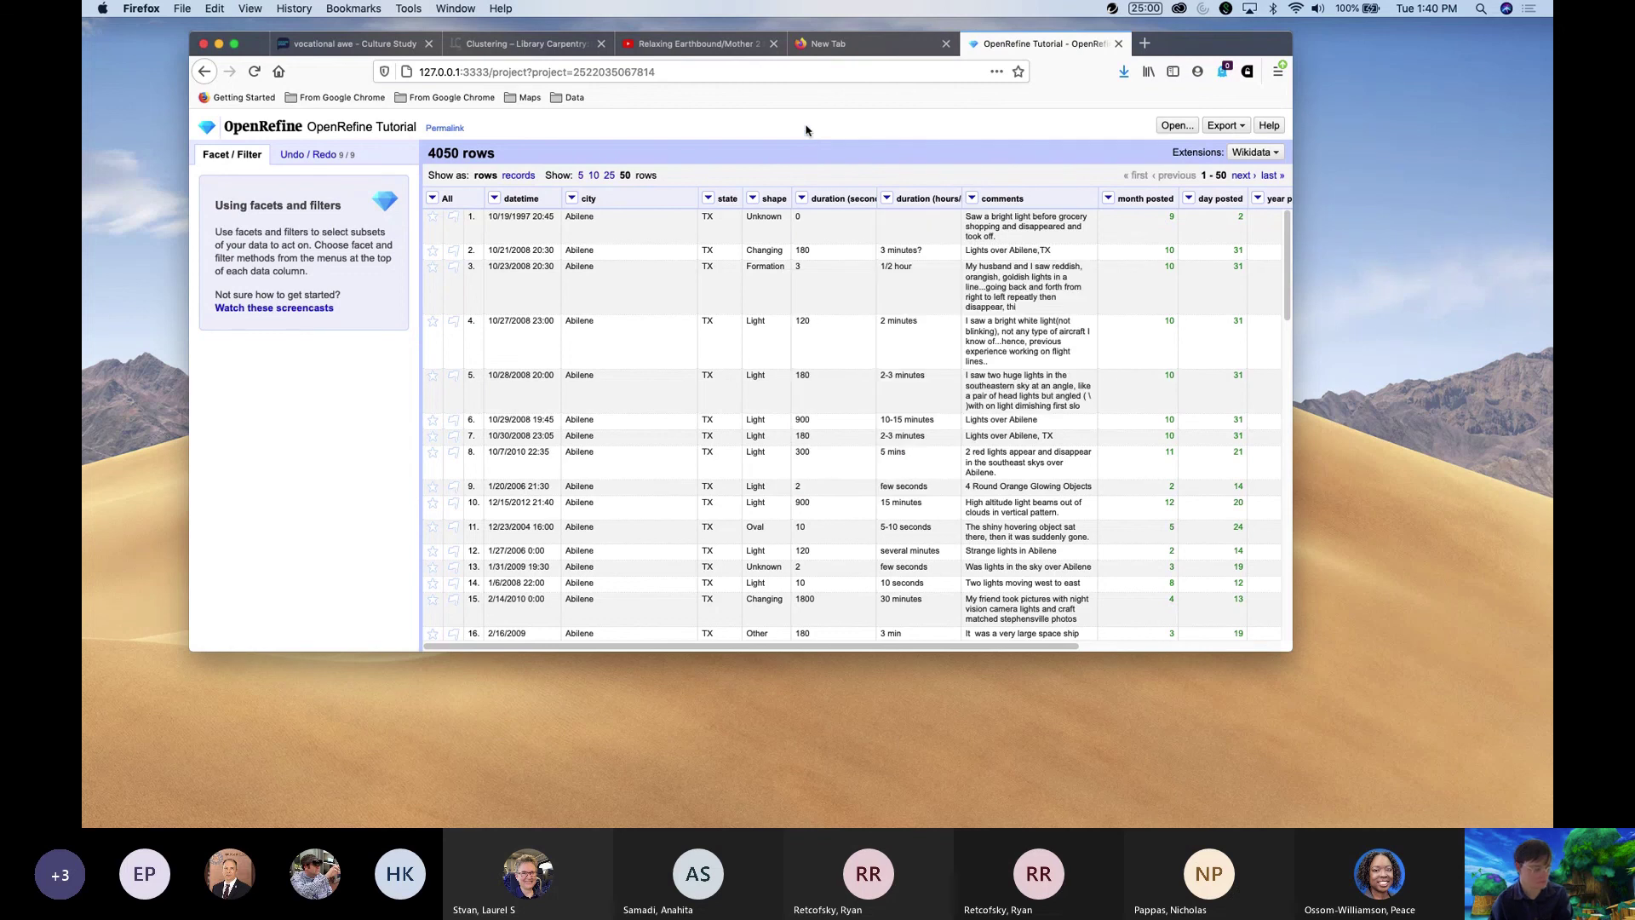